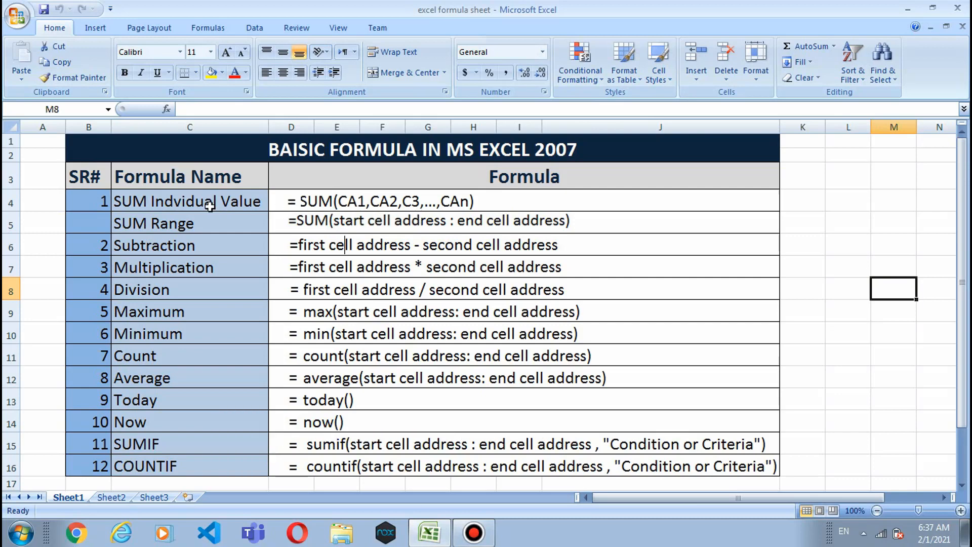
# Step: On Sheet2, enter =sum(b2,b4,b6) in B7 to total B2, B4 and B6 as 202
pyautogui.click(98, 203)
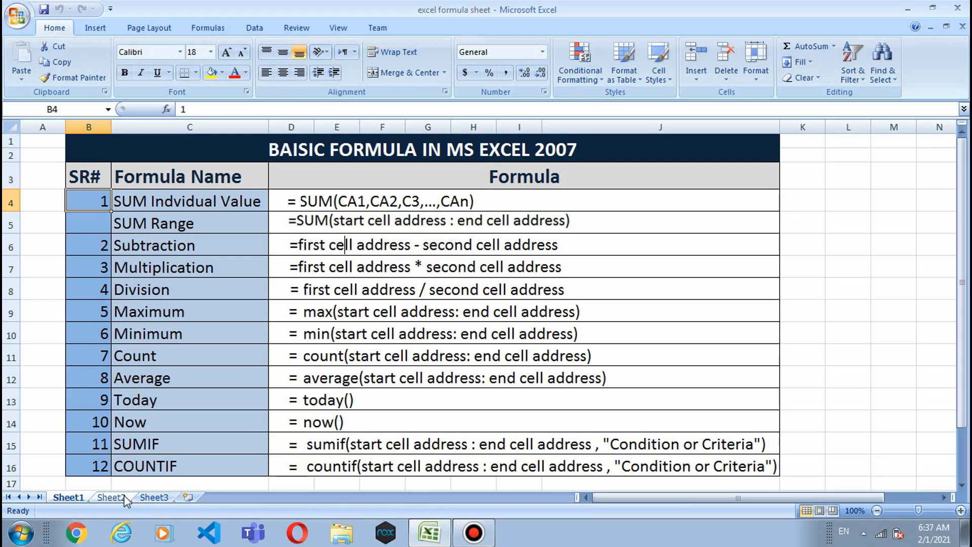
pyautogui.click(111, 497)
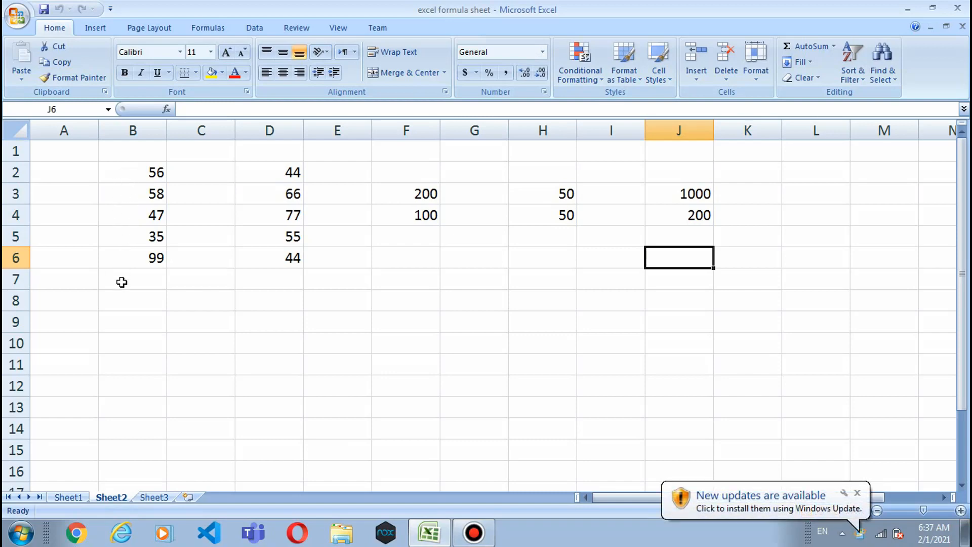
pyautogui.click(106, 283)
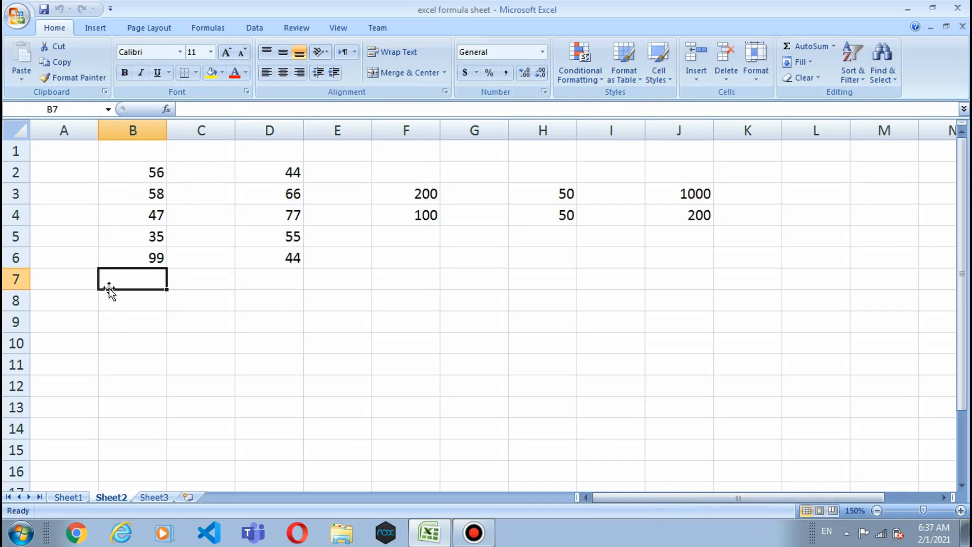
pyautogui.write('=')
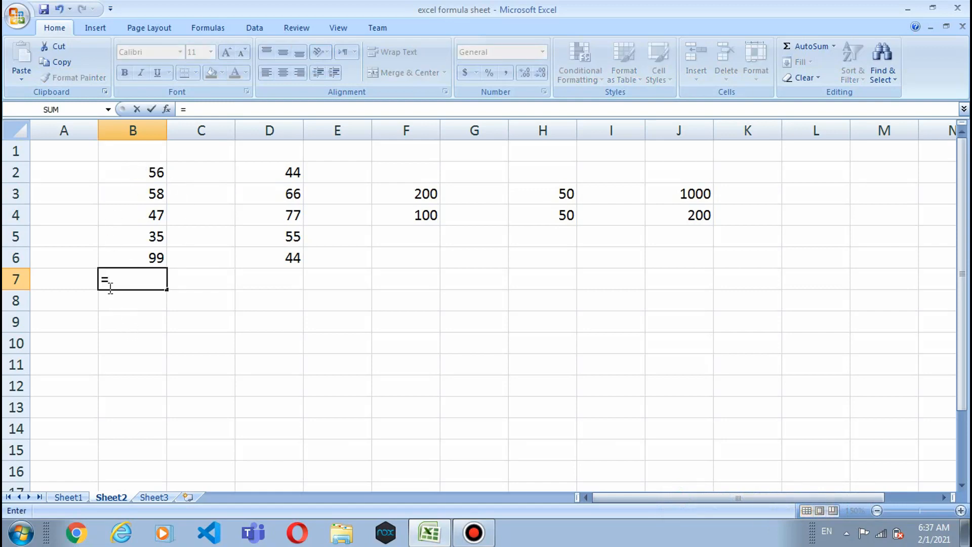
pyautogui.write('sum')
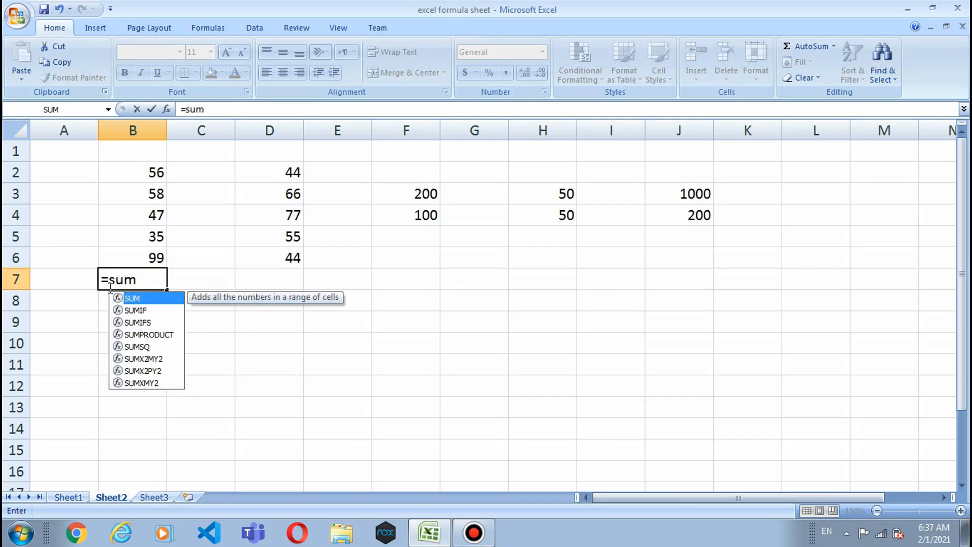
pyautogui.write('(')
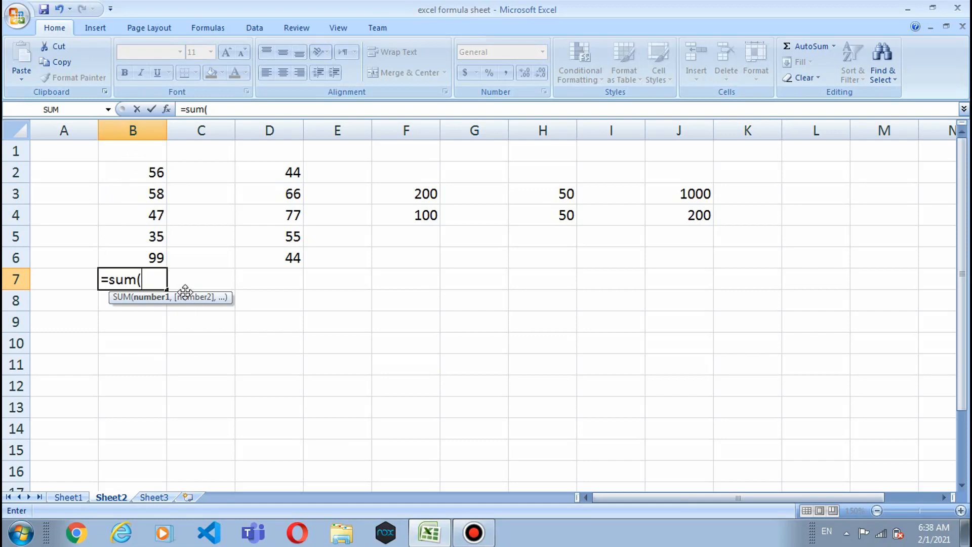
pyautogui.write('b2')
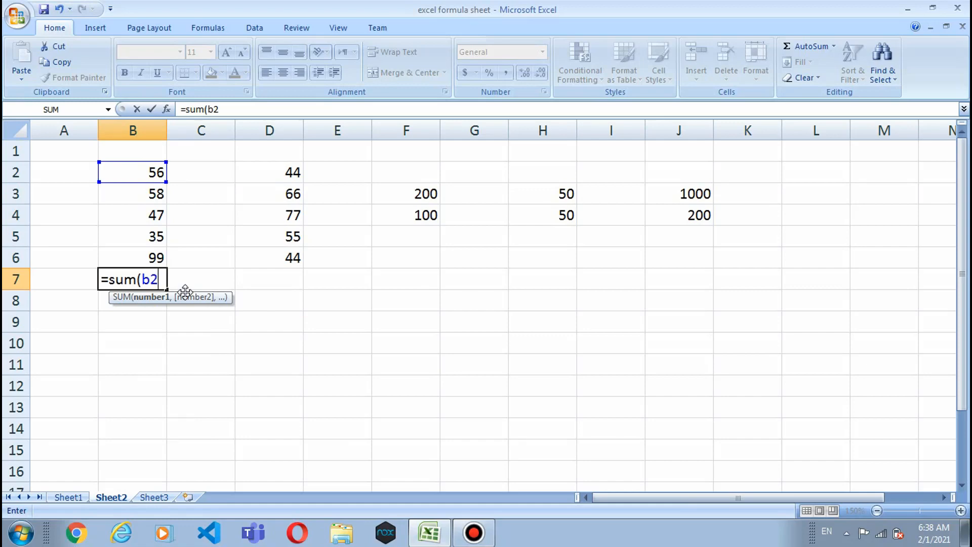
pyautogui.write(',')
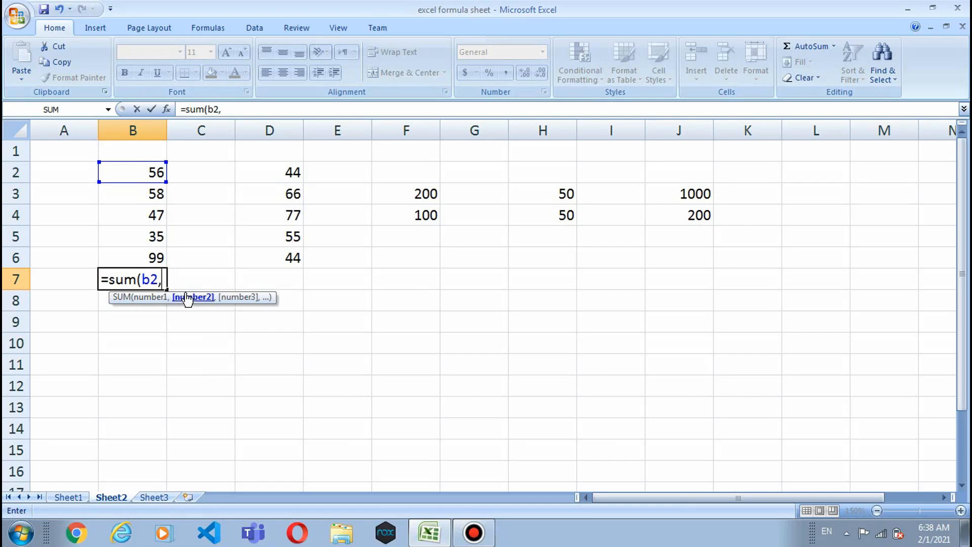
pyautogui.write('b4')
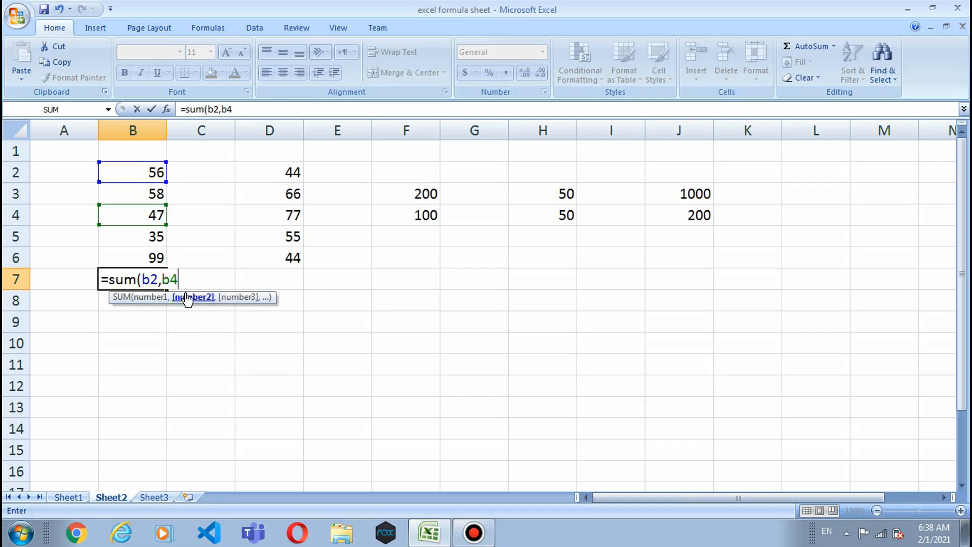
pyautogui.write(',')
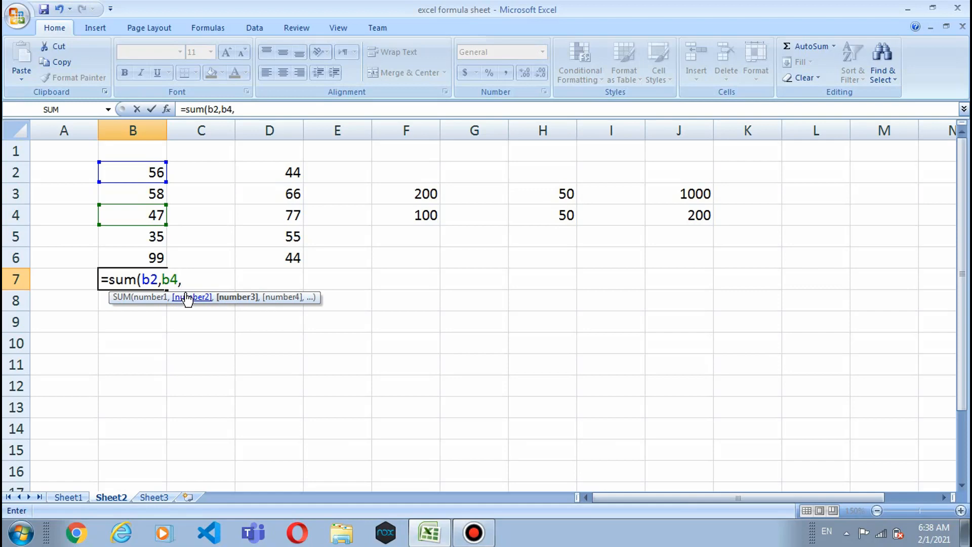
pyautogui.write('b6')
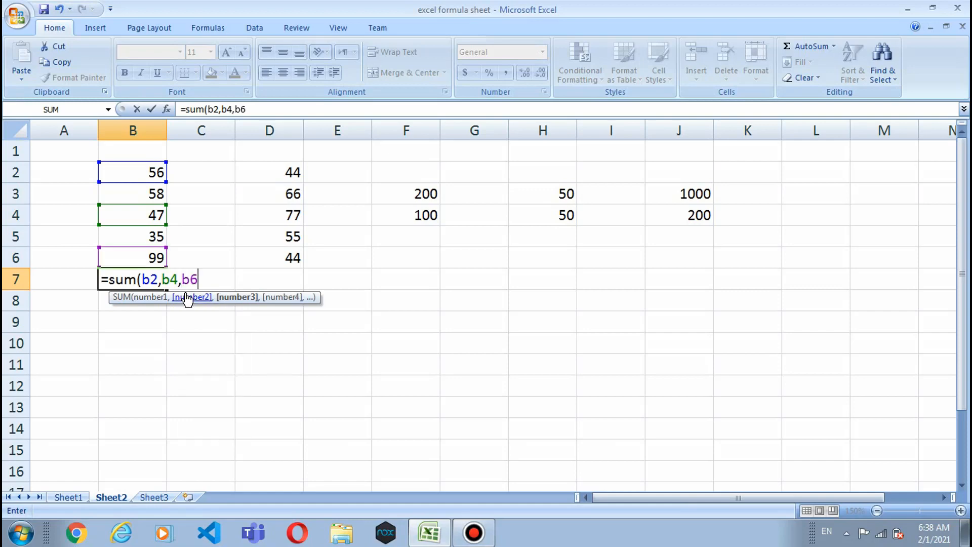
pyautogui.write(')')
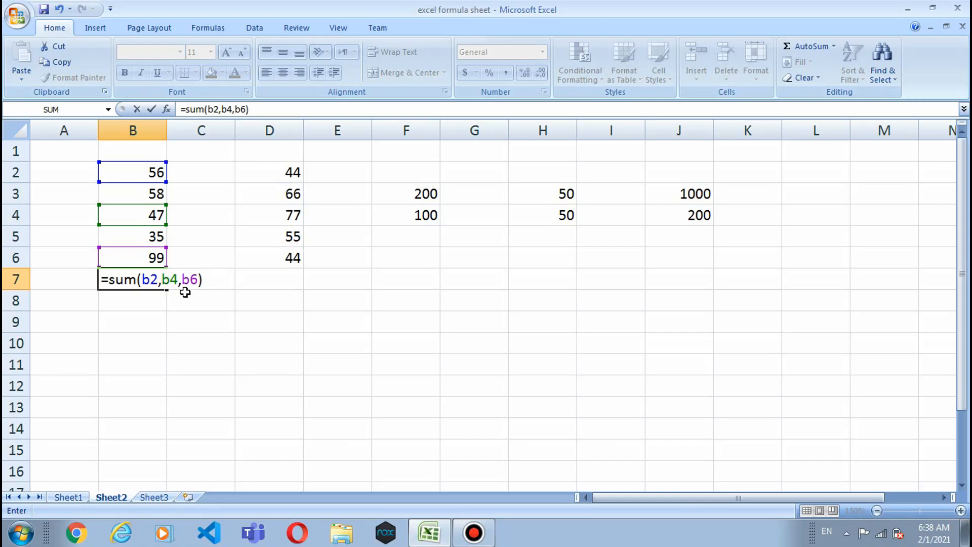
pyautogui.press('Return')
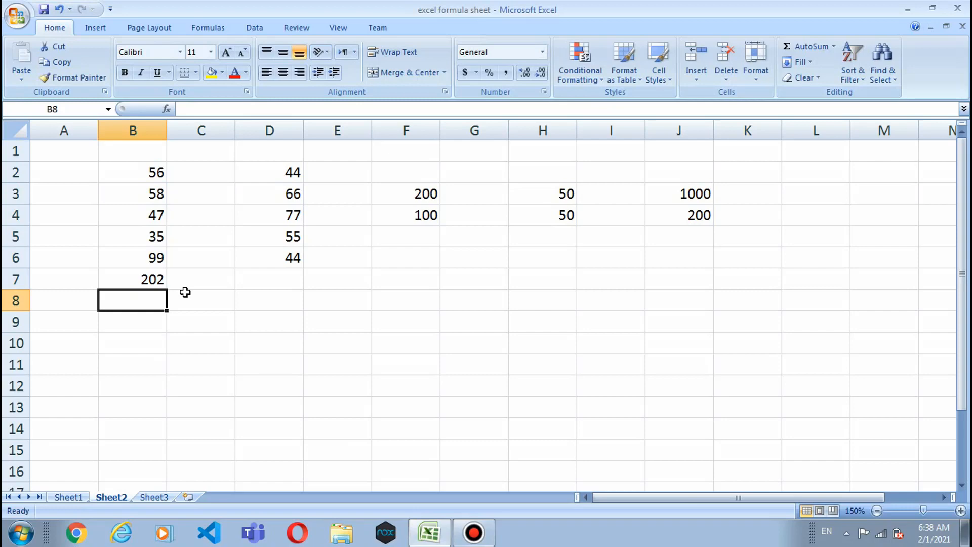
# Step: Clear the 202 total from cell B7
pyautogui.press('Up')
pyautogui.press('Up')
pyautogui.press('Up')
pyautogui.press('Up')
pyautogui.press('Up')
pyautogui.press('Up')
pyautogui.press('Up')
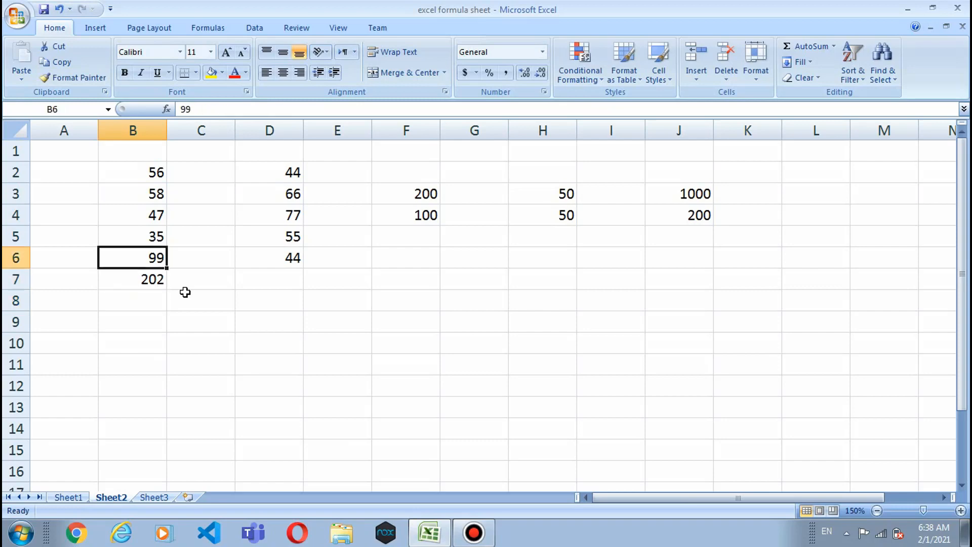
pyautogui.press('Down')
pyautogui.press('Down')
pyautogui.press('Down')
pyautogui.press('Down')
pyautogui.press('Down')
pyautogui.press('Down')
pyautogui.press('Delete')
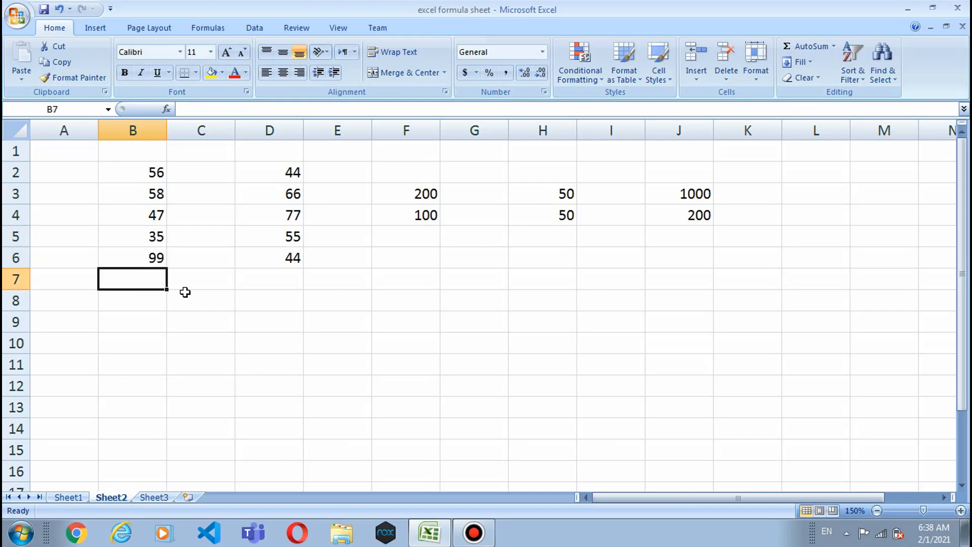
# Step: Compare the SUM Range syntax on Sheet1 against the B2:B6 values on Sheet2
pyautogui.click(74, 495)
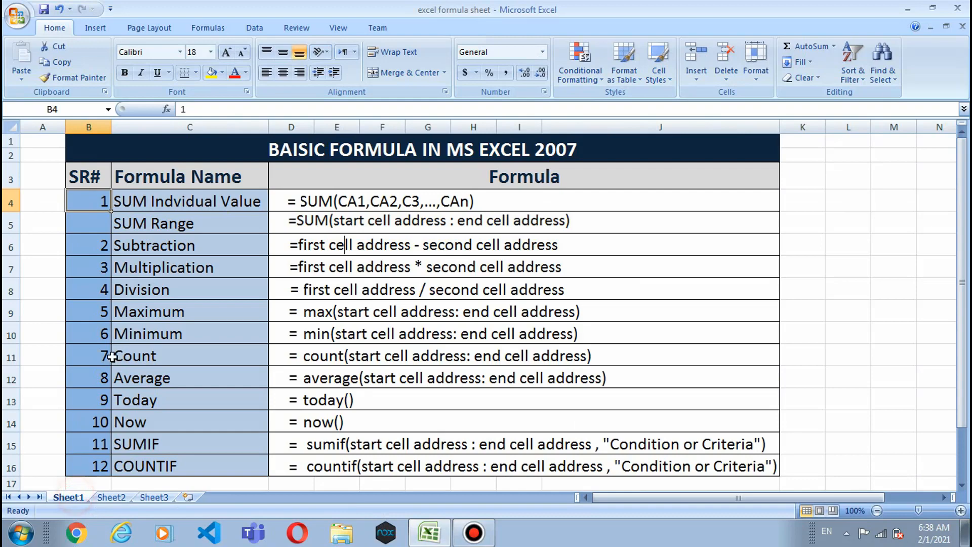
pyautogui.click(152, 229)
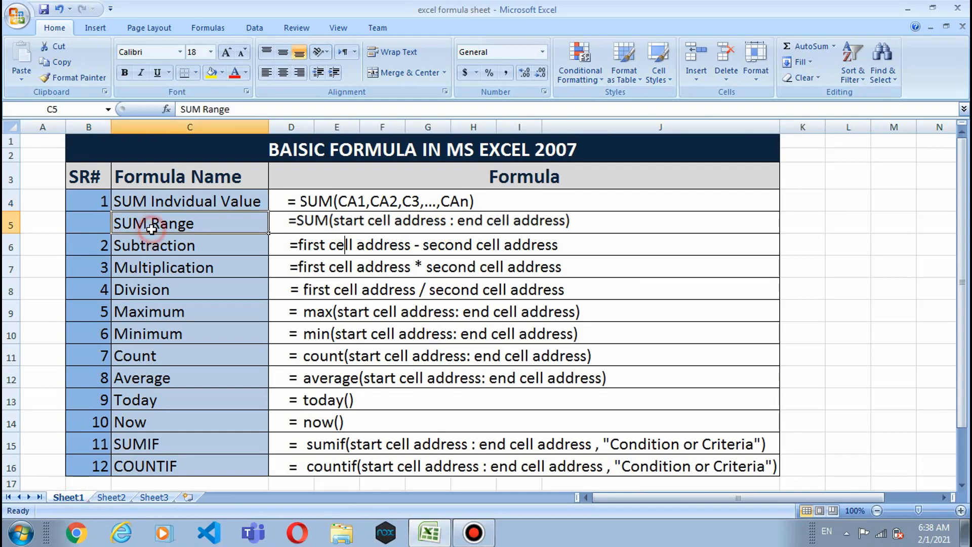
pyautogui.click(417, 535)
pyautogui.click(420, 534)
pyautogui.click(108, 497)
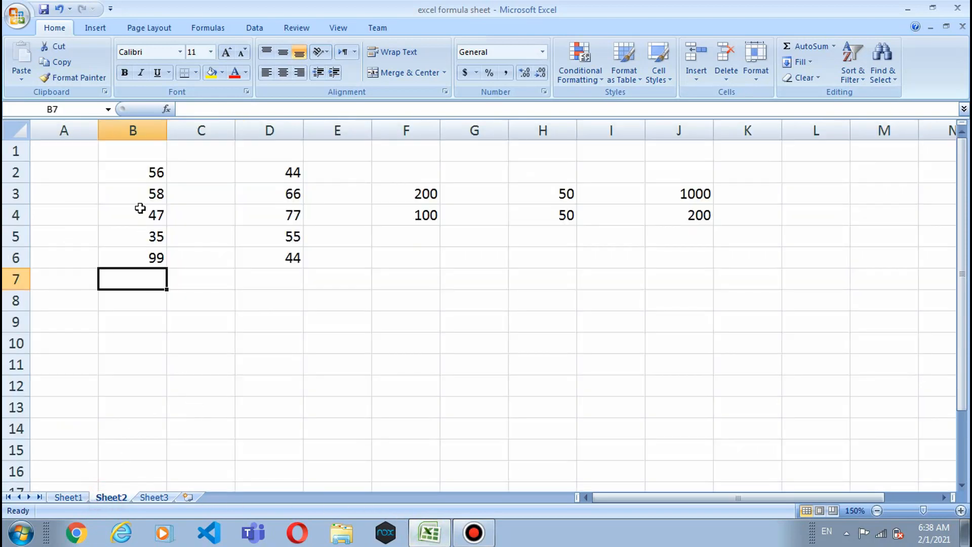
pyautogui.click(134, 173)
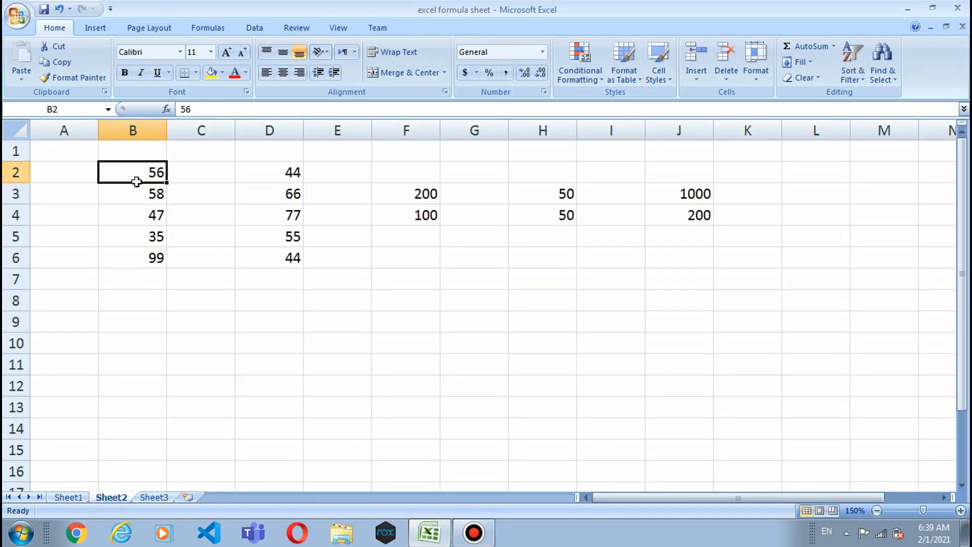
pyautogui.click(145, 263)
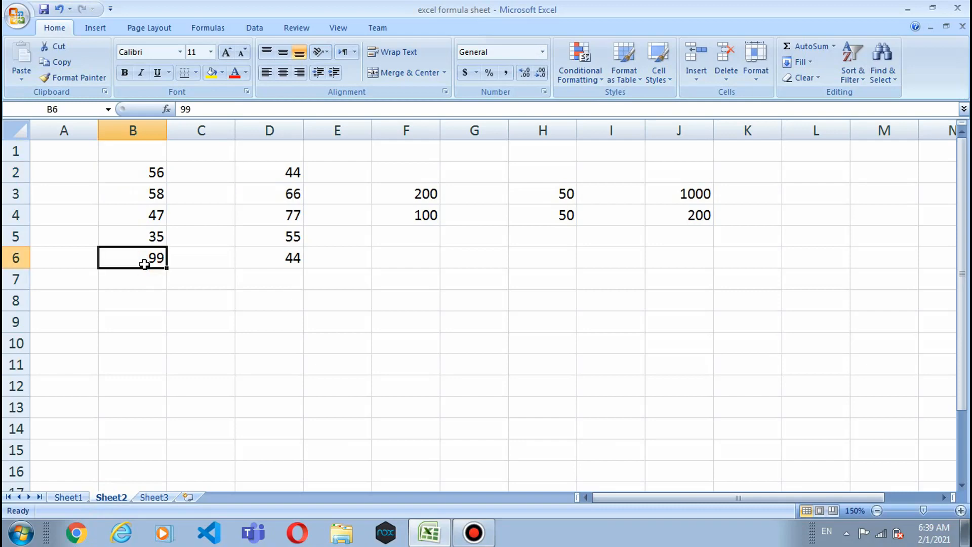
pyautogui.click(59, 496)
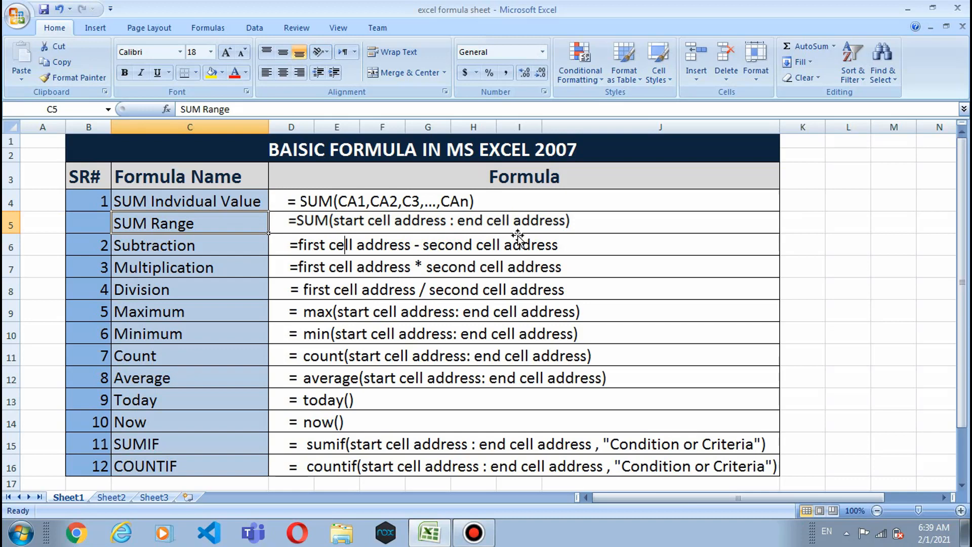
pyautogui.click(111, 498)
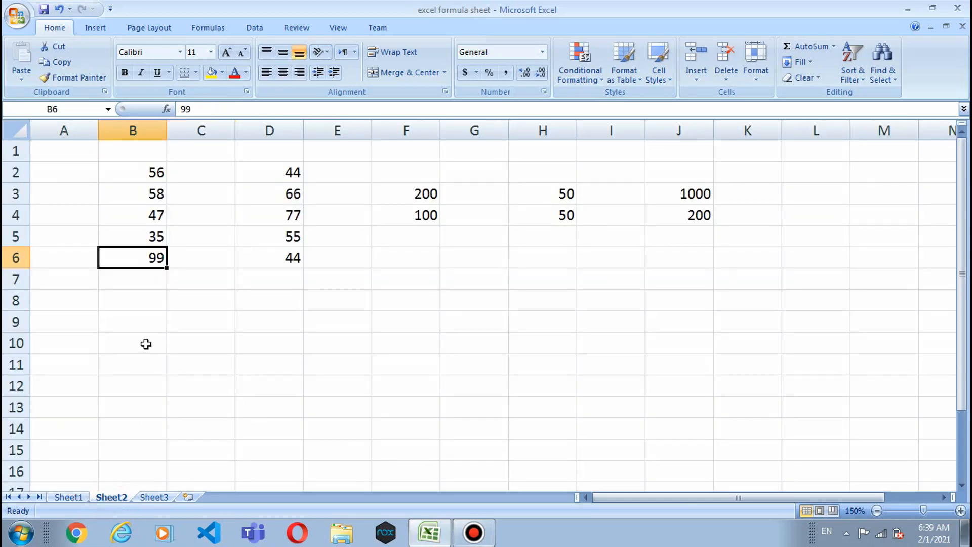
# Step: Enter =sum(b2:b6) in B7 to total 56, 58, 47, 35 and 99 as 295
pyautogui.click(113, 284)
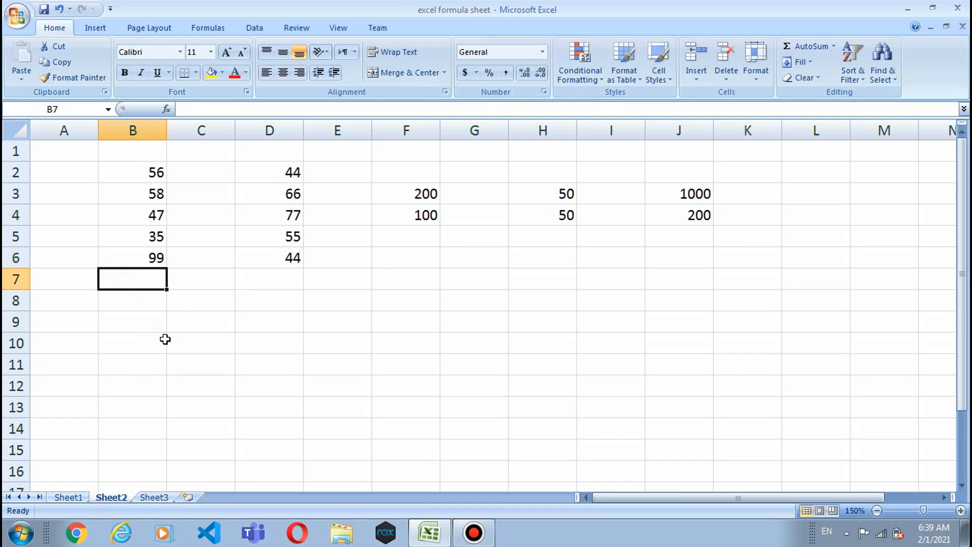
pyautogui.write('=')
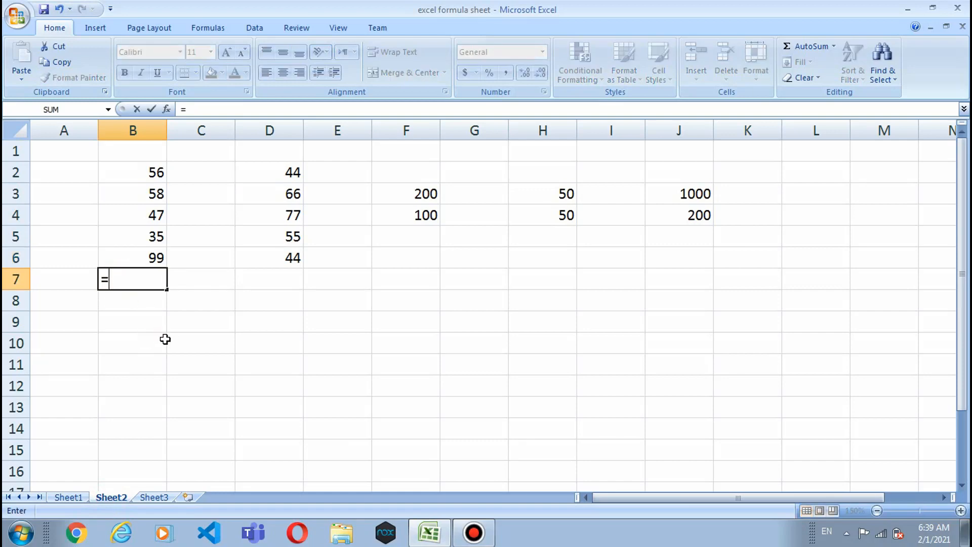
pyautogui.write('s')
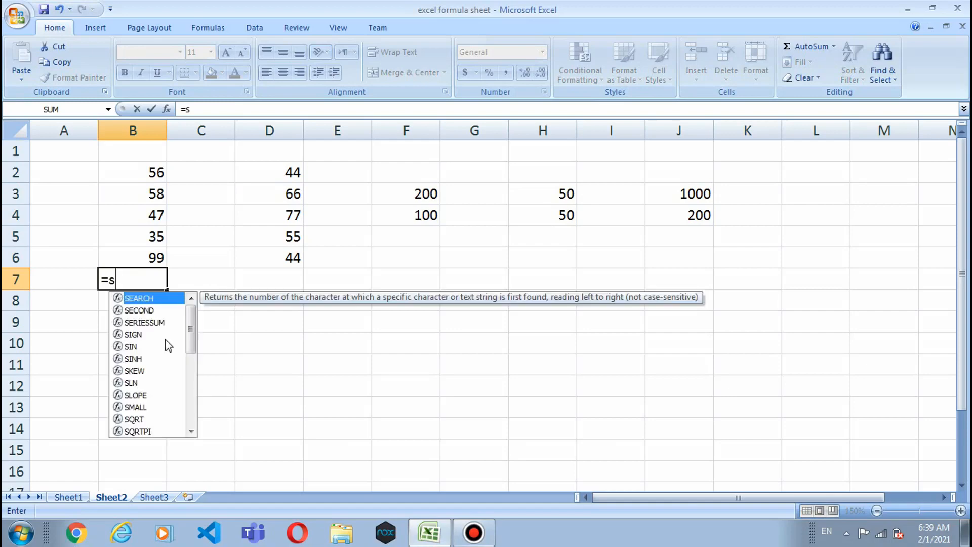
pyautogui.write('um')
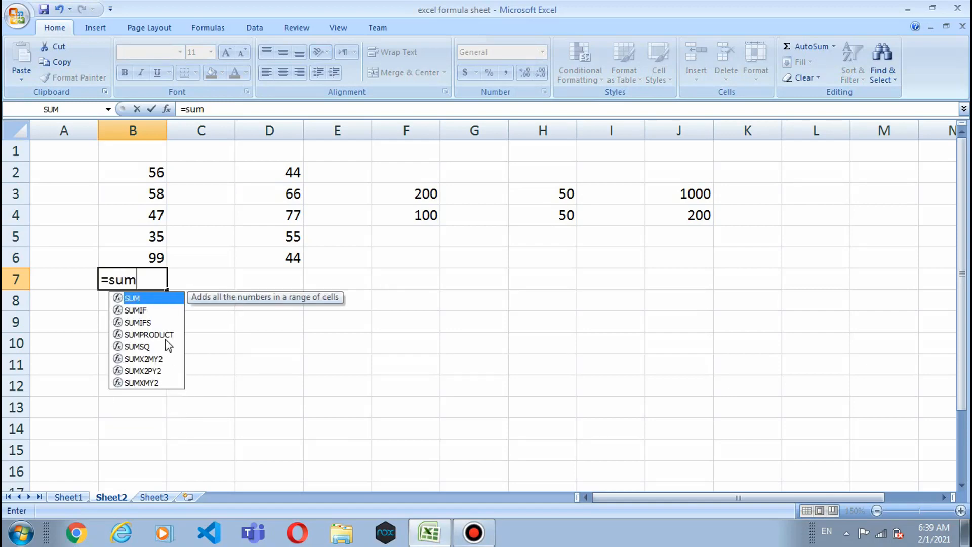
pyautogui.write('(')
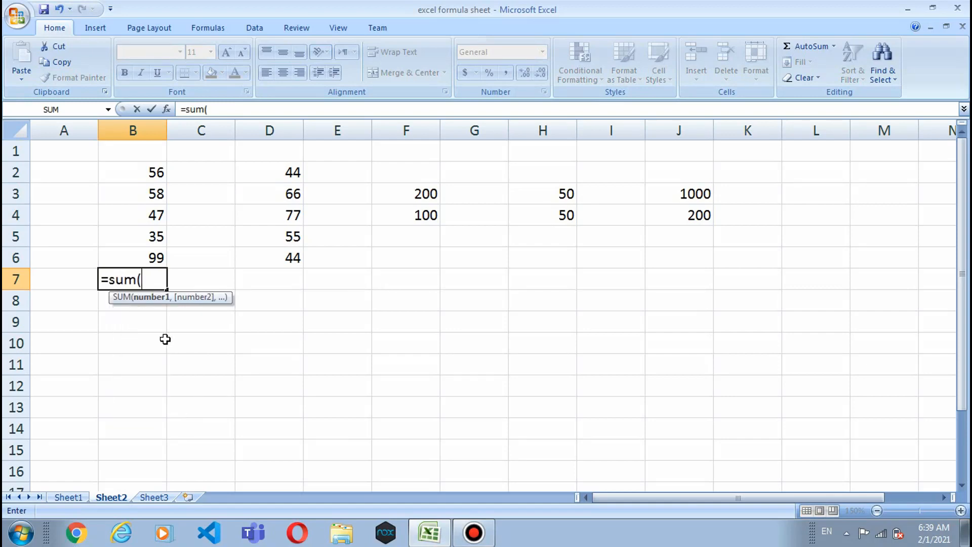
pyautogui.write('b2:b6')
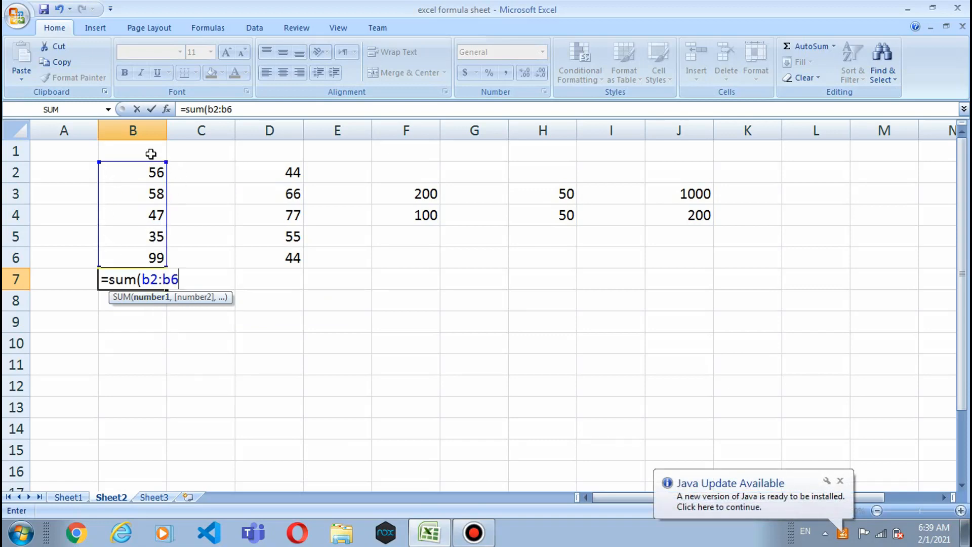
pyautogui.write(')')
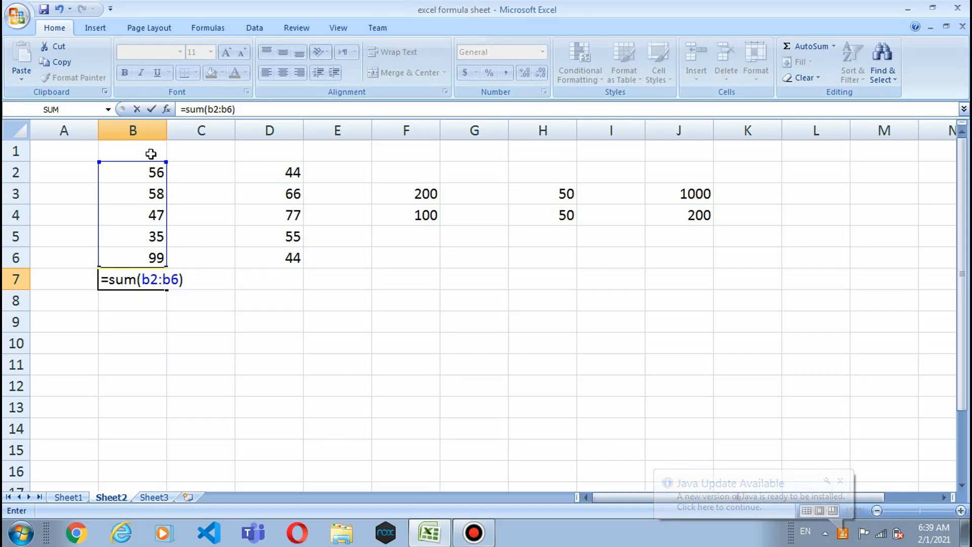
pyautogui.press('Return')
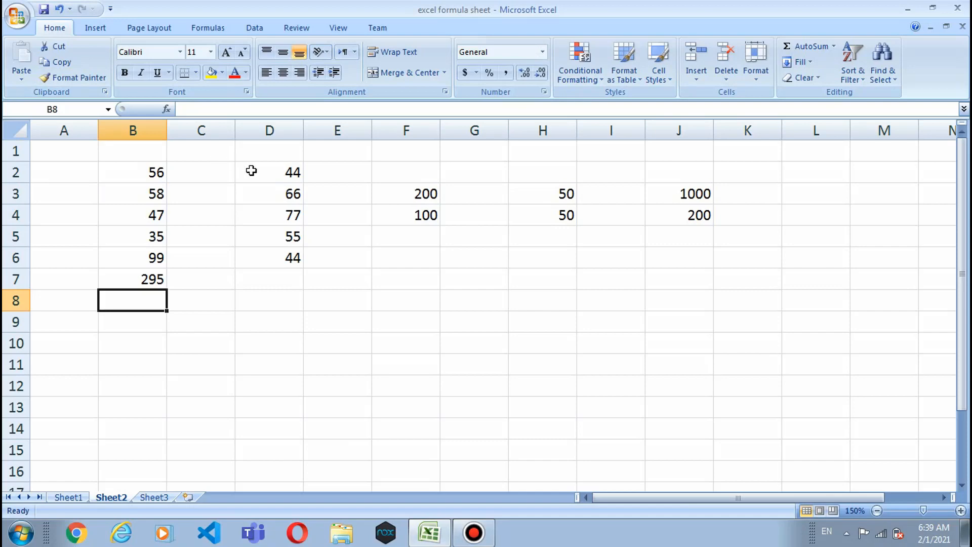
# Step: Enter =sum(D2:D6) in D7 for a total of 286, then view Sheet1's formula table
pyautogui.click(253, 277)
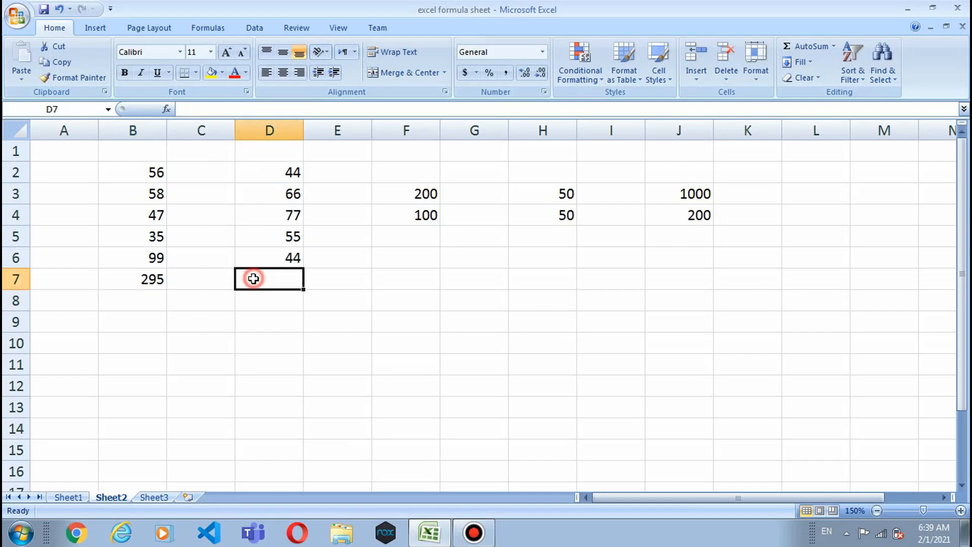
pyautogui.write('=sum')
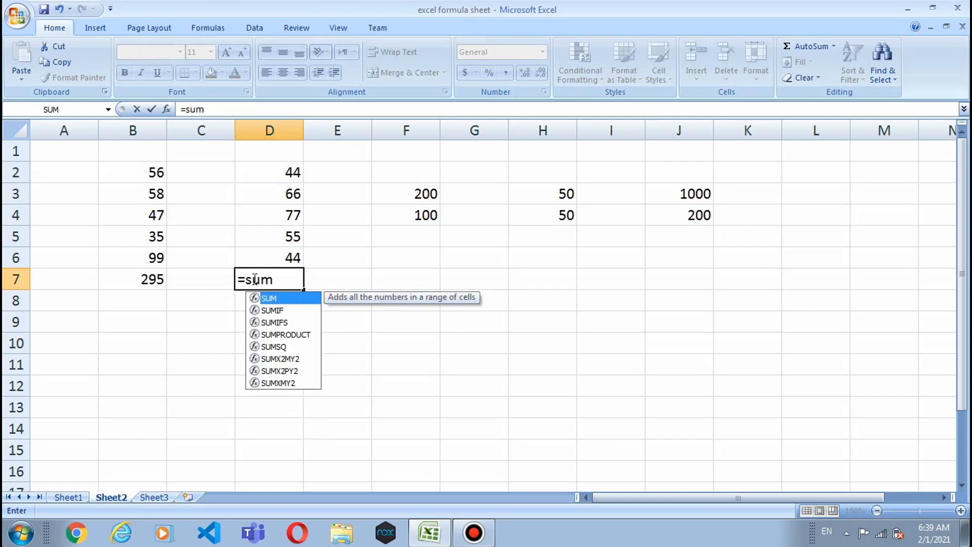
pyautogui.write('(')
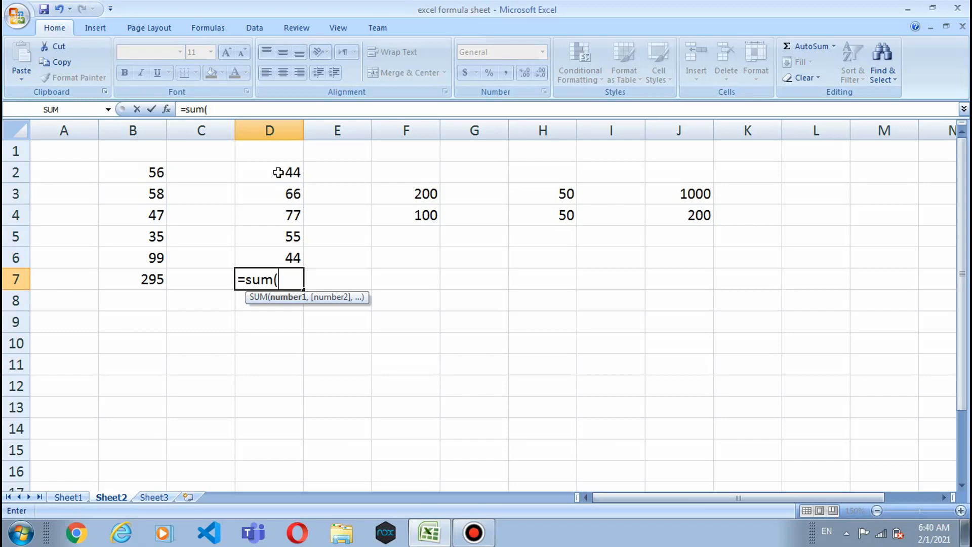
pyautogui.moveTo(272, 171); pyautogui.dragTo(262, 256)
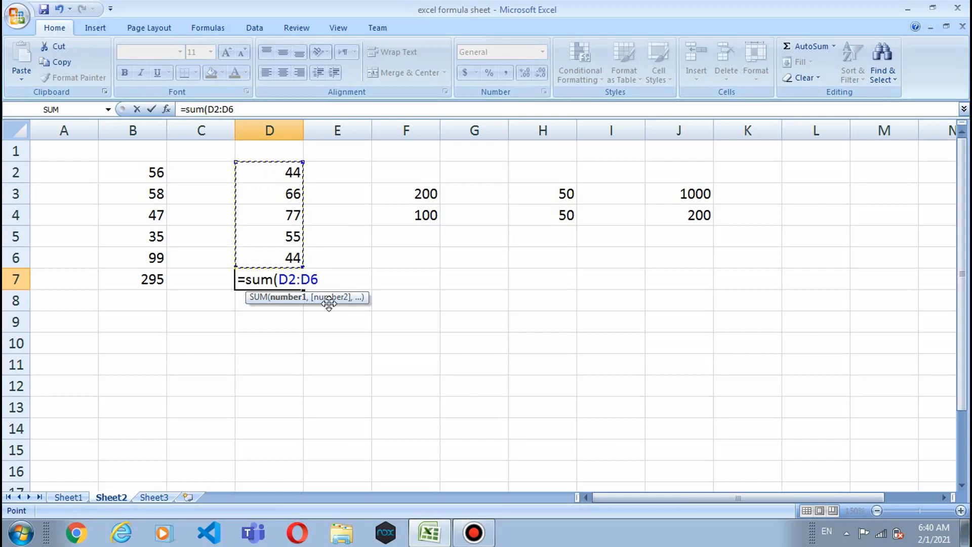
pyautogui.write(')')
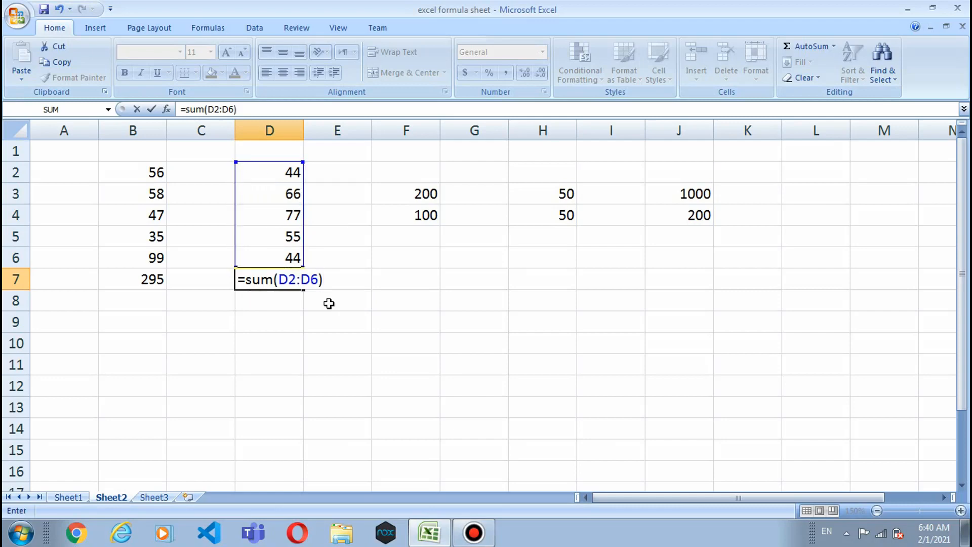
pyautogui.press('Return')
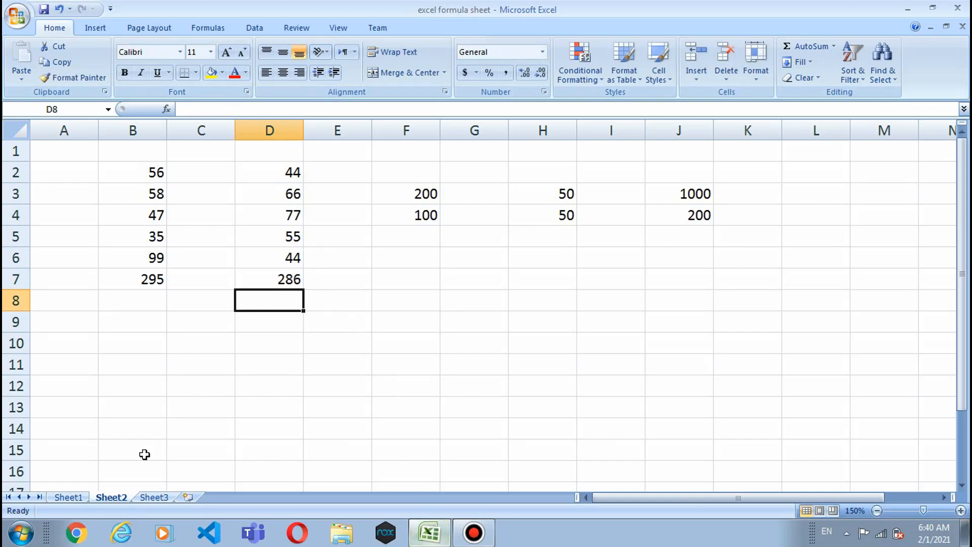
pyautogui.click(69, 497)
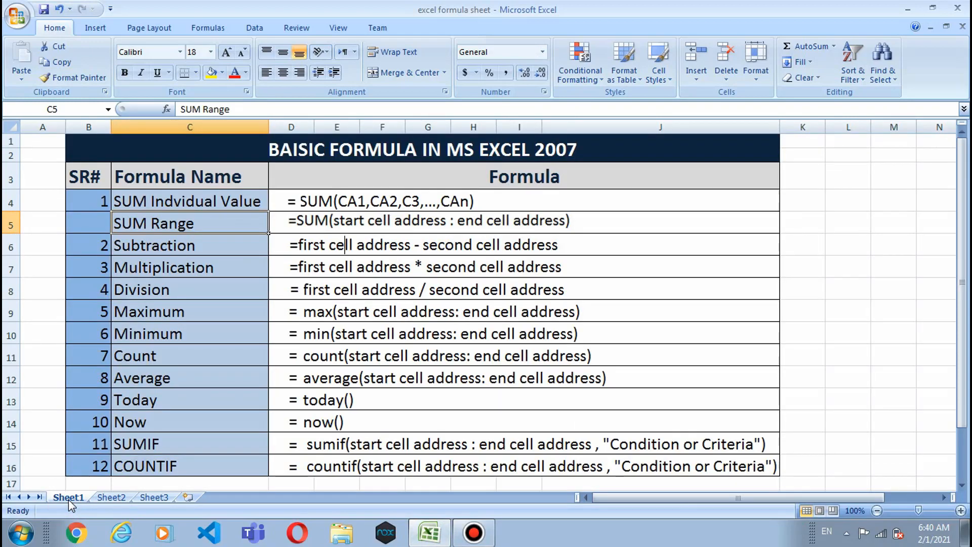
# Step: On Sheet2, enter =F3-F4 in F5 so it shows 100
pyautogui.click(111, 497)
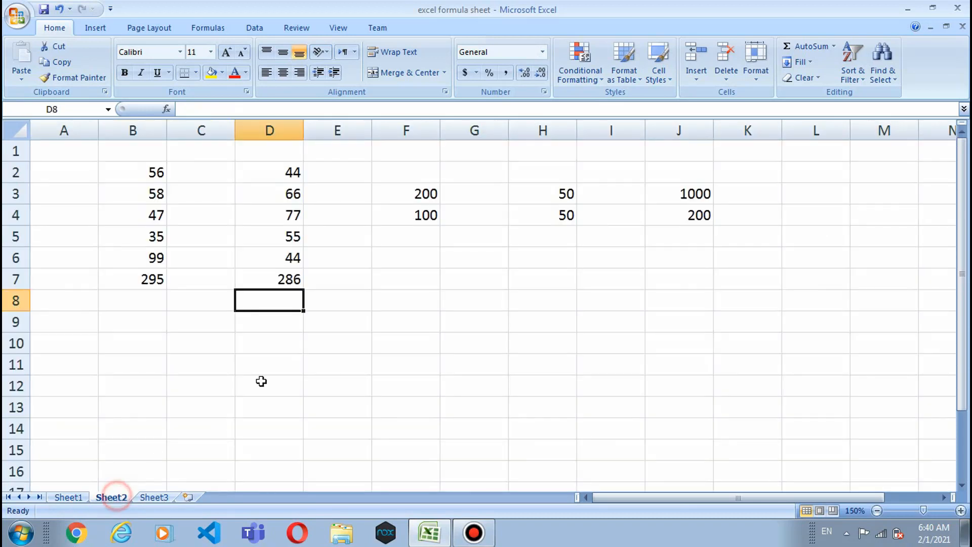
pyautogui.click(410, 194)
pyautogui.click(412, 216)
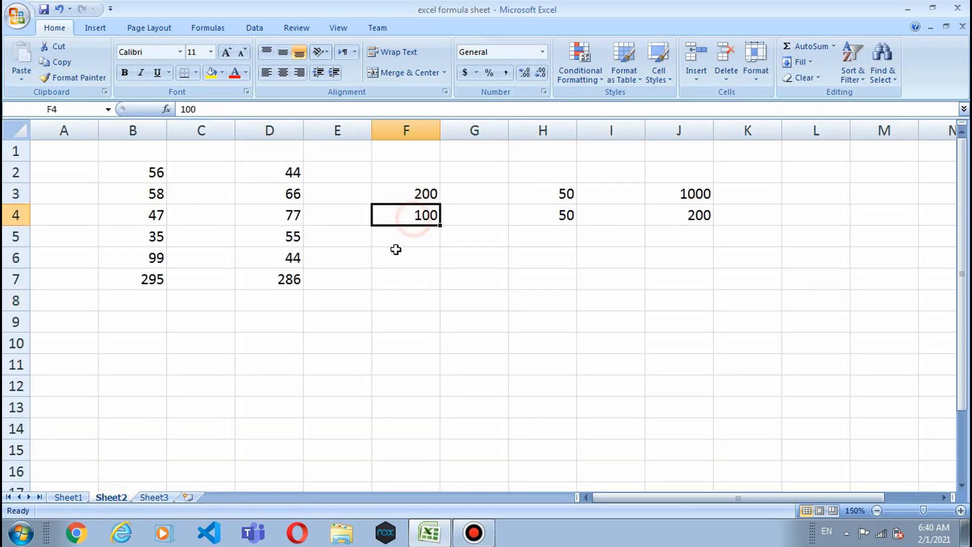
pyautogui.click(392, 235)
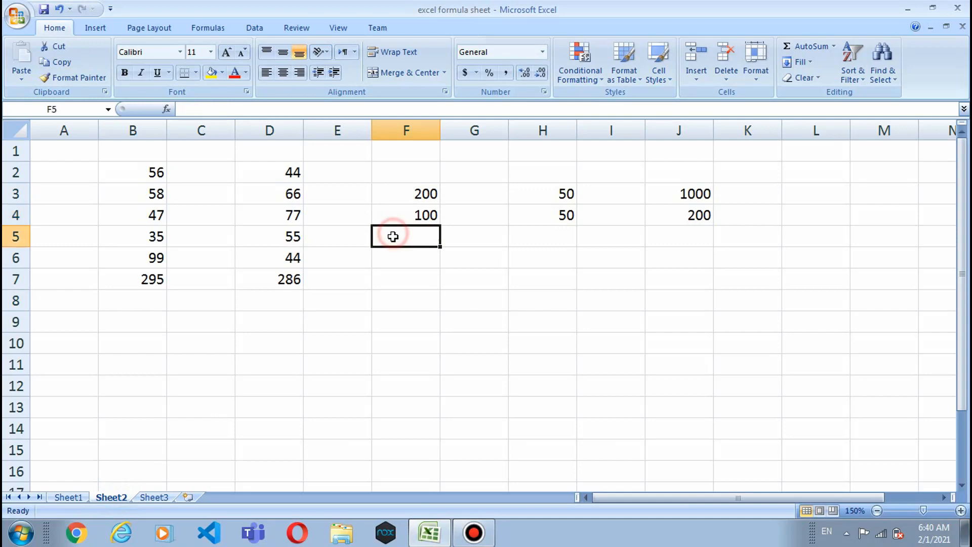
pyautogui.write('-')
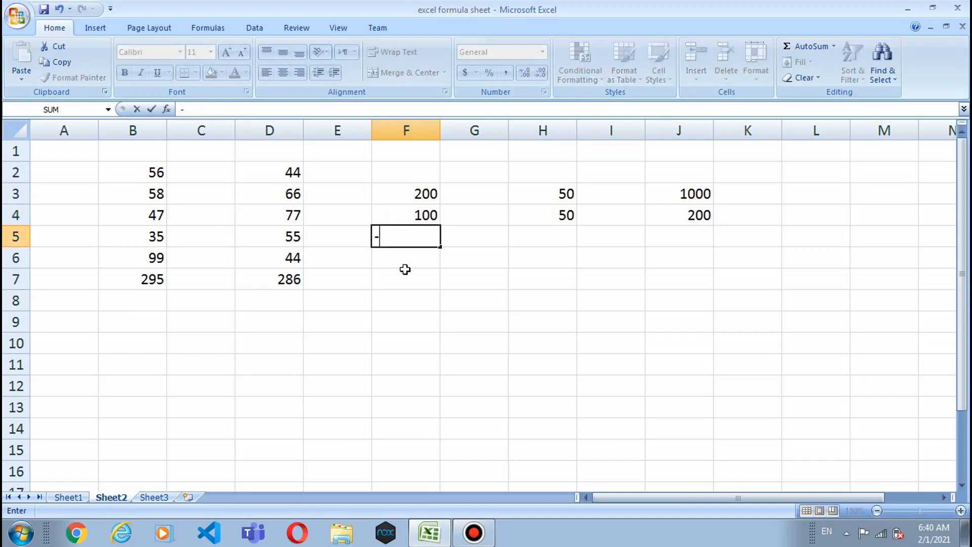
pyautogui.press('Escape')
pyautogui.write('=')
pyautogui.click(418, 195)
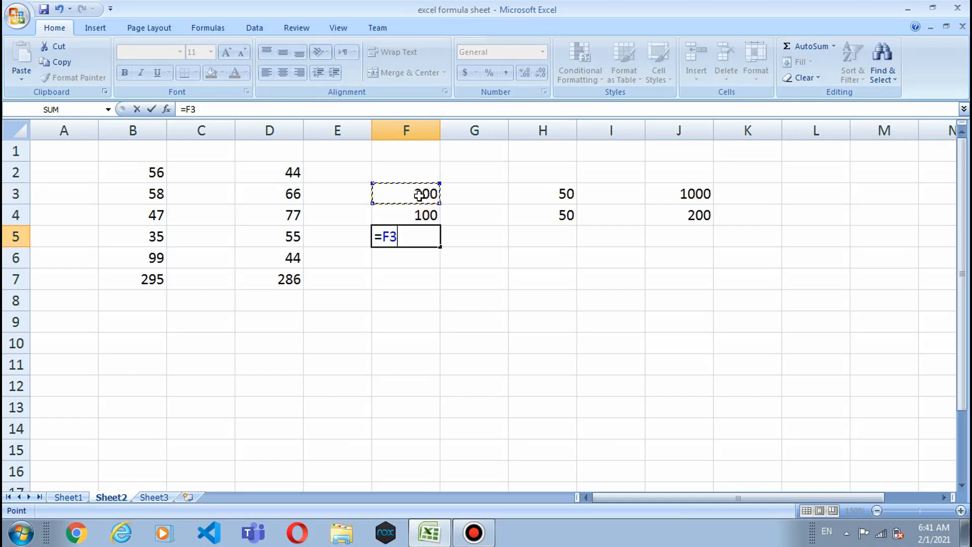
pyautogui.write('-')
pyautogui.click(415, 217)
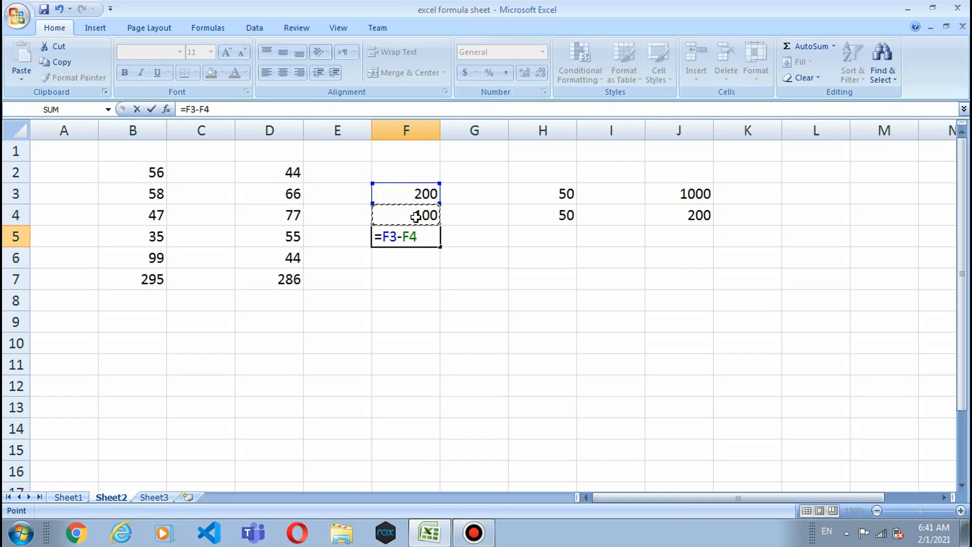
pyautogui.press('Return')
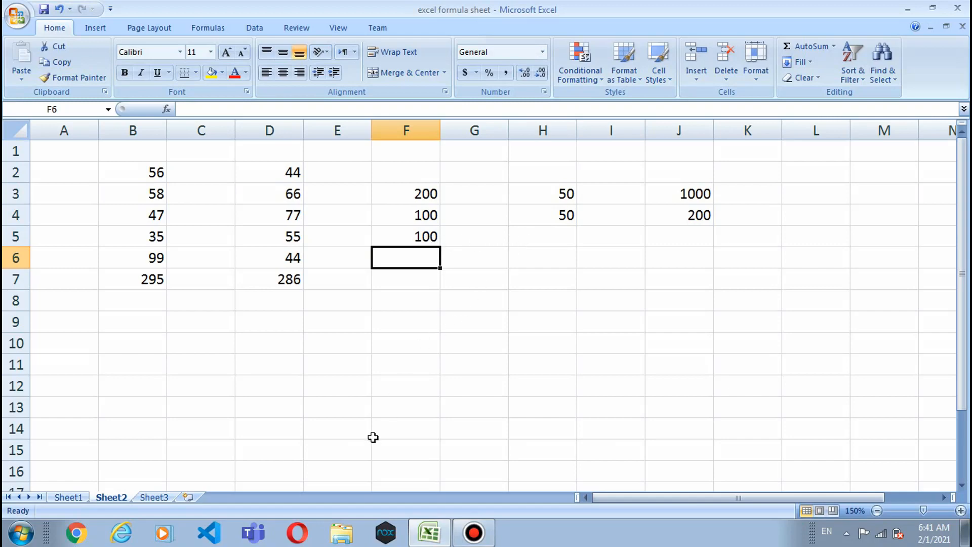
# Step: Return to Sheet1's formula reference table
pyautogui.click(424, 535)
pyautogui.click(424, 536)
pyautogui.click(69, 497)
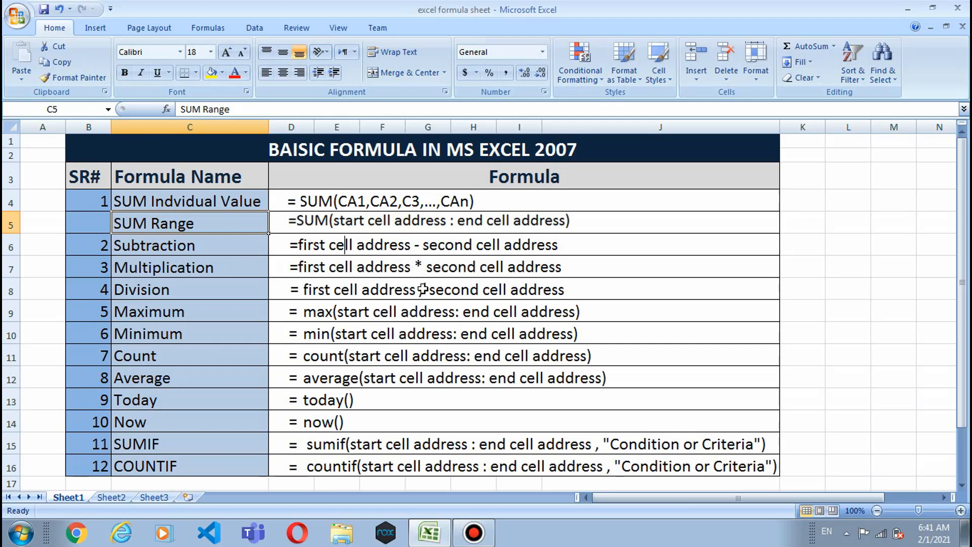
pyautogui.click(435, 526)
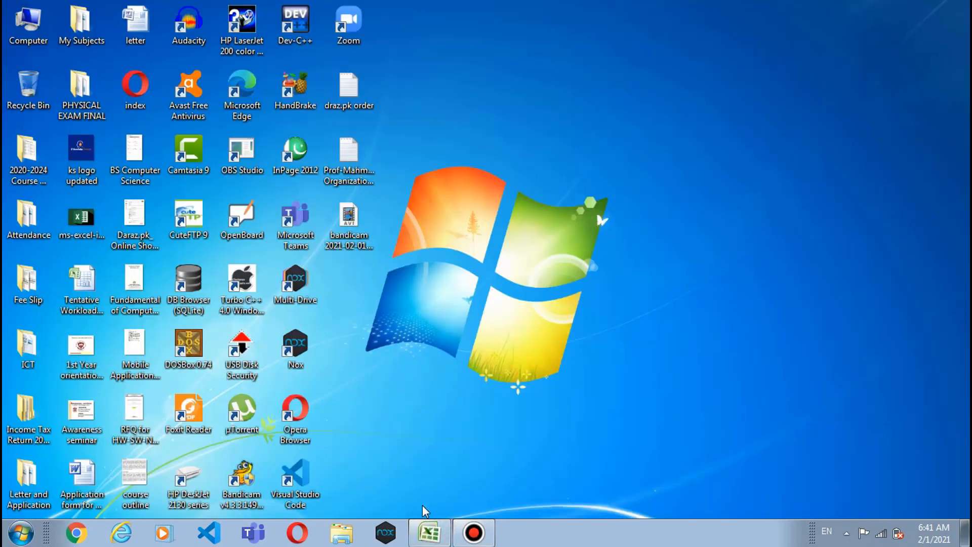
pyautogui.click(427, 521)
pyautogui.click(135, 497)
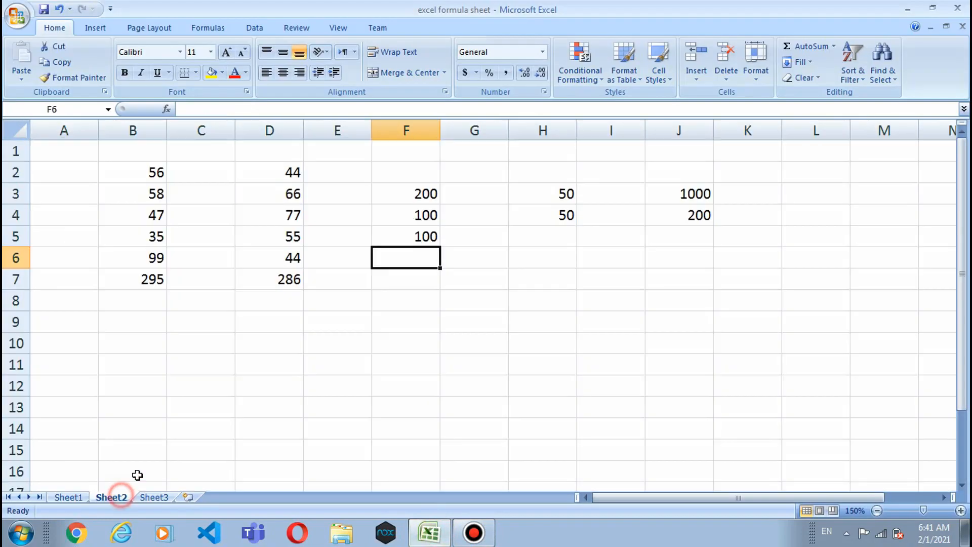
# Step: Enter =H3*H4 in H5, giving 2500
pyautogui.click(546, 272)
pyautogui.click(541, 244)
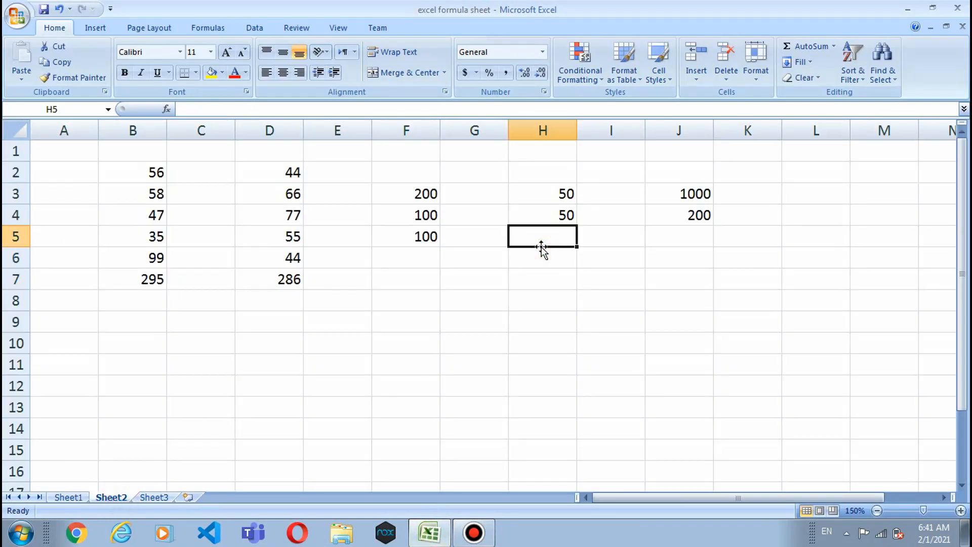
pyautogui.write('=')
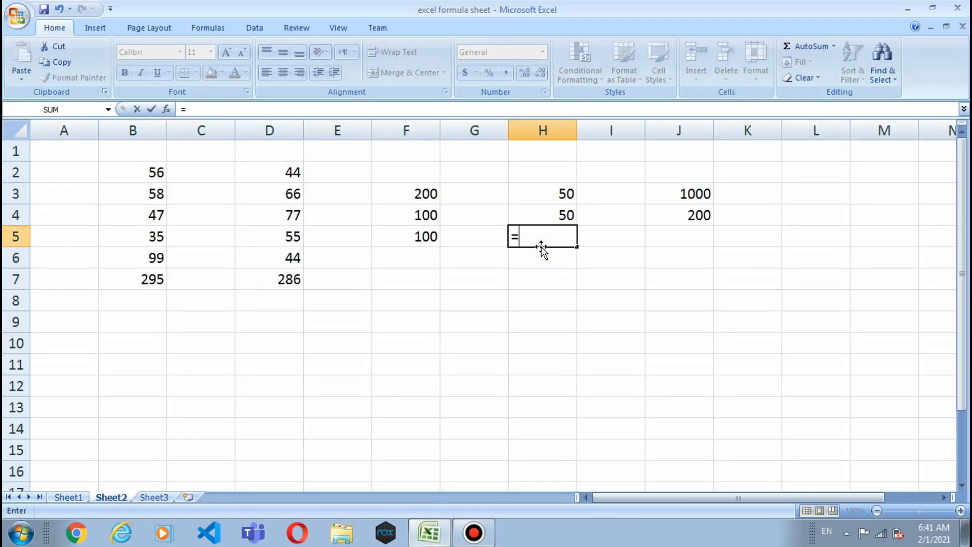
pyautogui.click(554, 192)
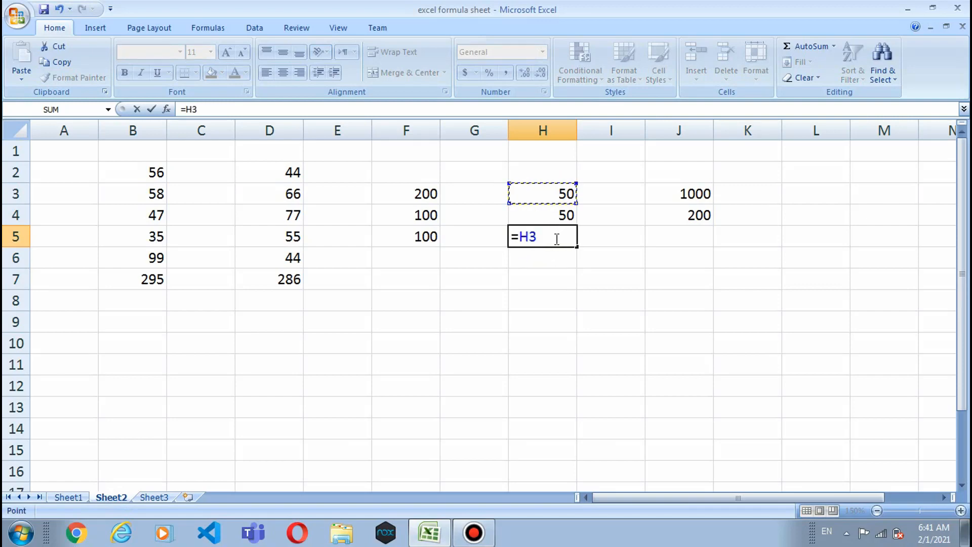
pyautogui.write('*')
pyautogui.click(533, 214)
pyautogui.press('Return')
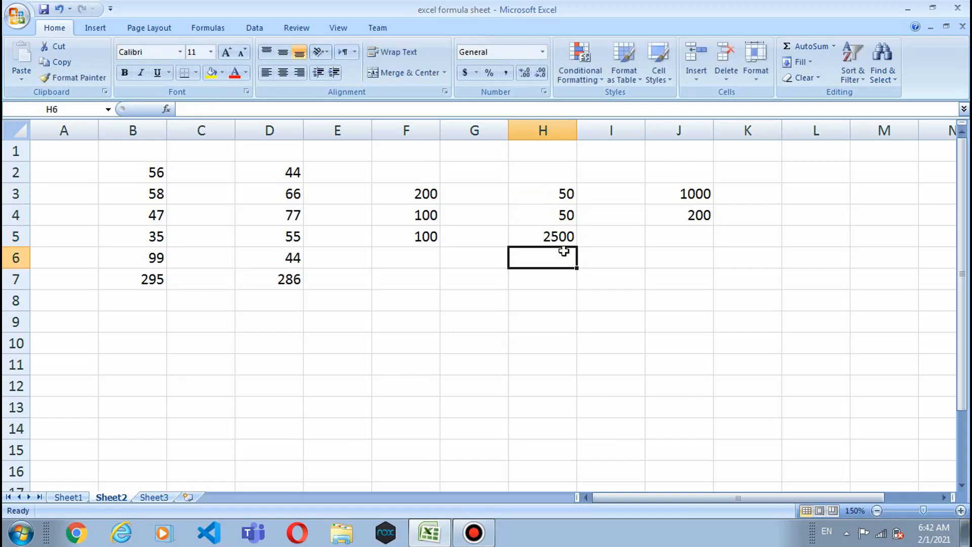
# Step: Enter =j3/j4 in J5, giving 5
pyautogui.click(664, 237)
pyautogui.write('=')
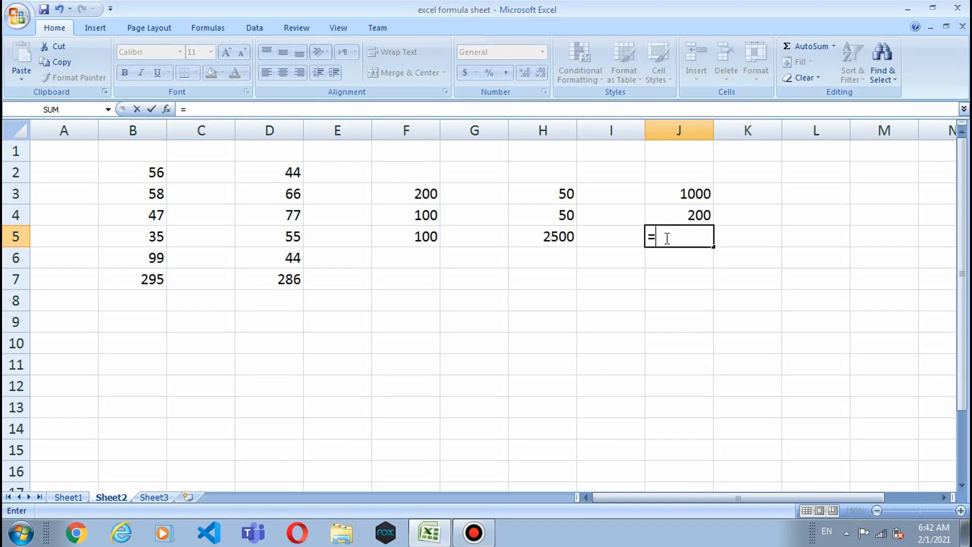
pyautogui.write('j3/j4')
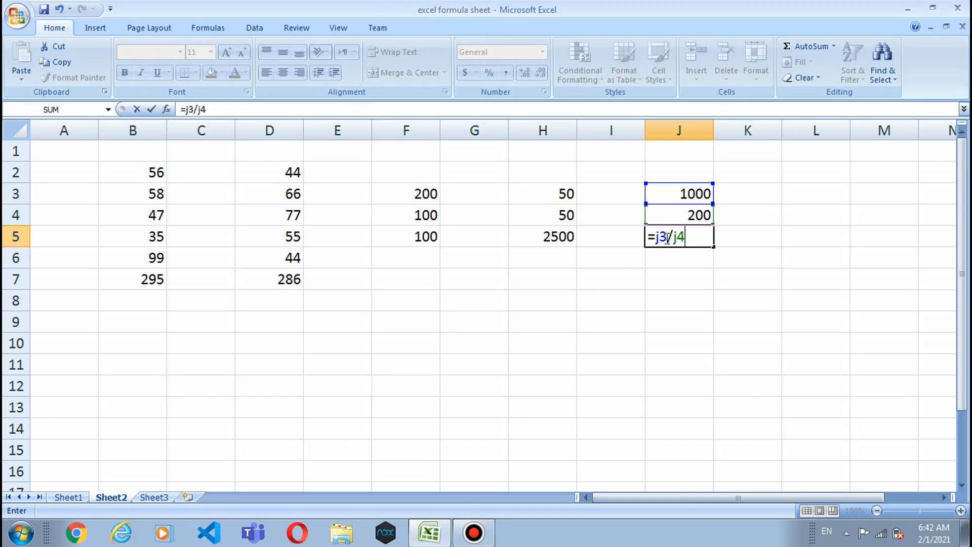
pyautogui.press('Return')
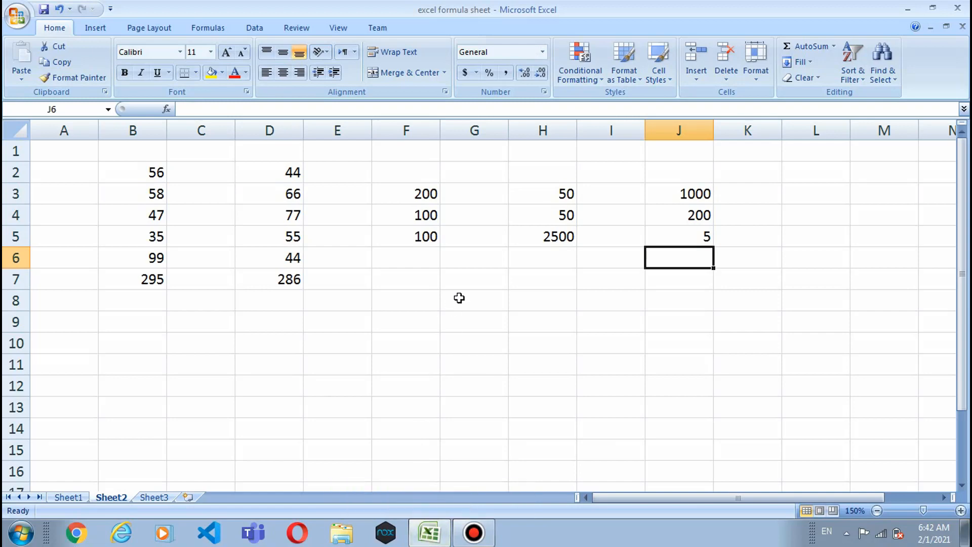
# Step: Fill row 10 (D10:I10) with 778, 567, 454, 545, 4545 and 4545
pyautogui.click(241, 344)
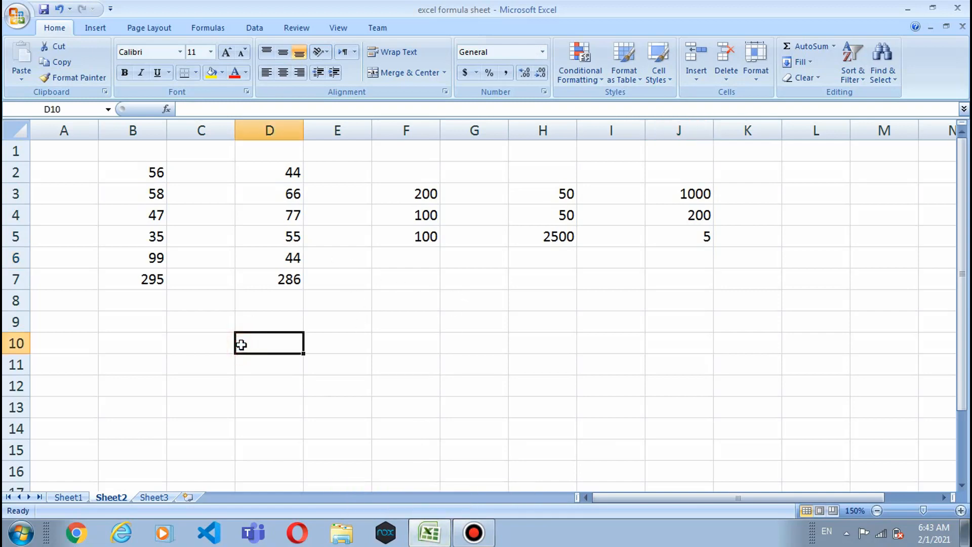
pyautogui.write('778')
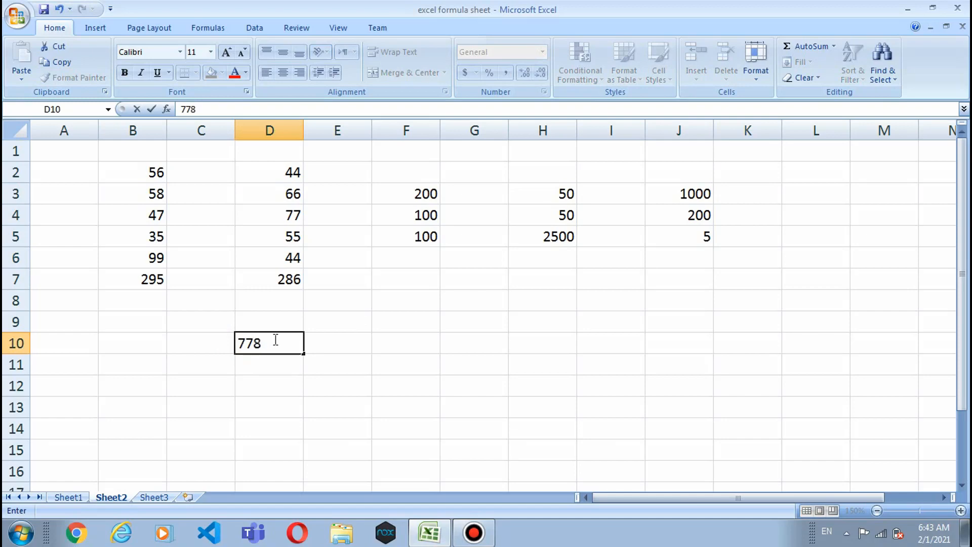
pyautogui.click(329, 337)
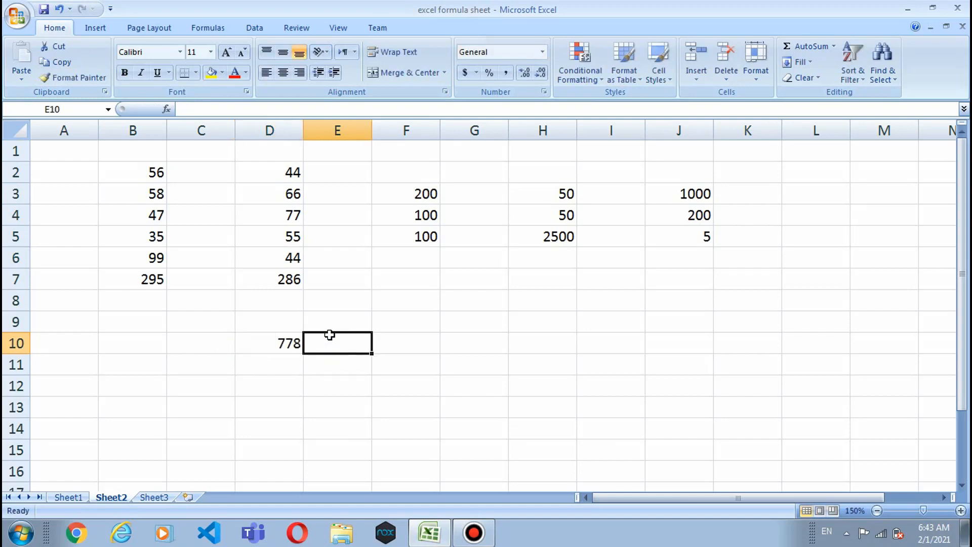
pyautogui.write('567')
pyautogui.click(392, 335)
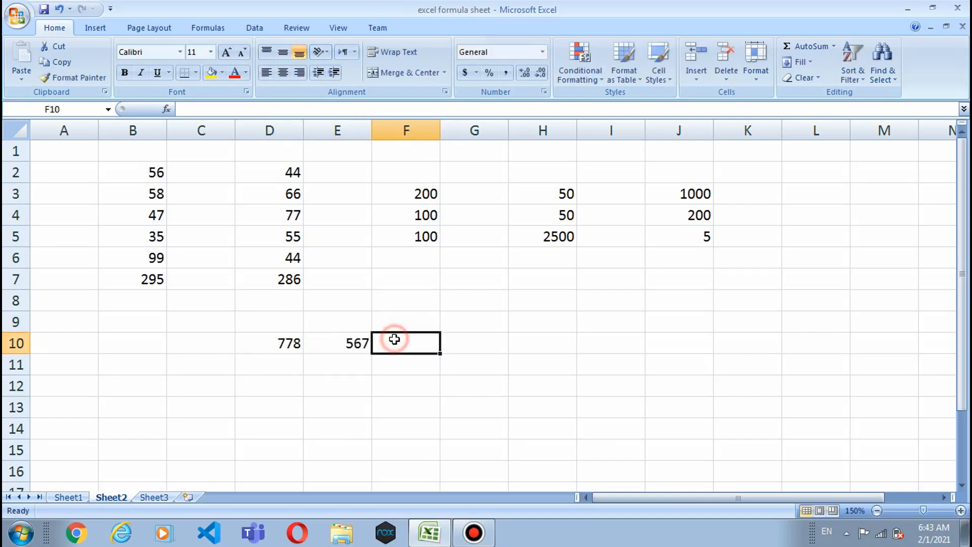
pyautogui.write('454')
pyautogui.click(458, 341)
pyautogui.write('54')
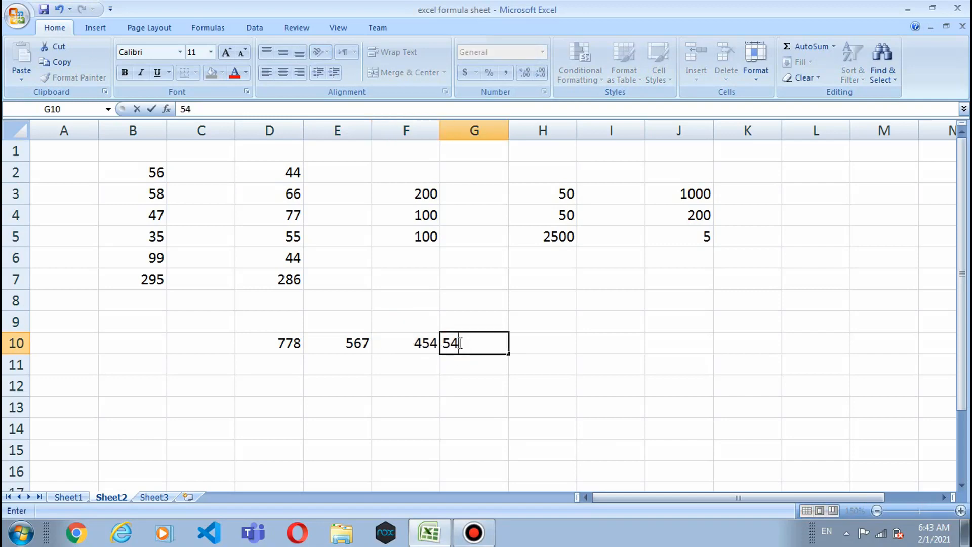
pyautogui.write('5')
pyautogui.click(520, 341)
pyautogui.write('4545')
pyautogui.click(597, 341)
pyautogui.write('4')
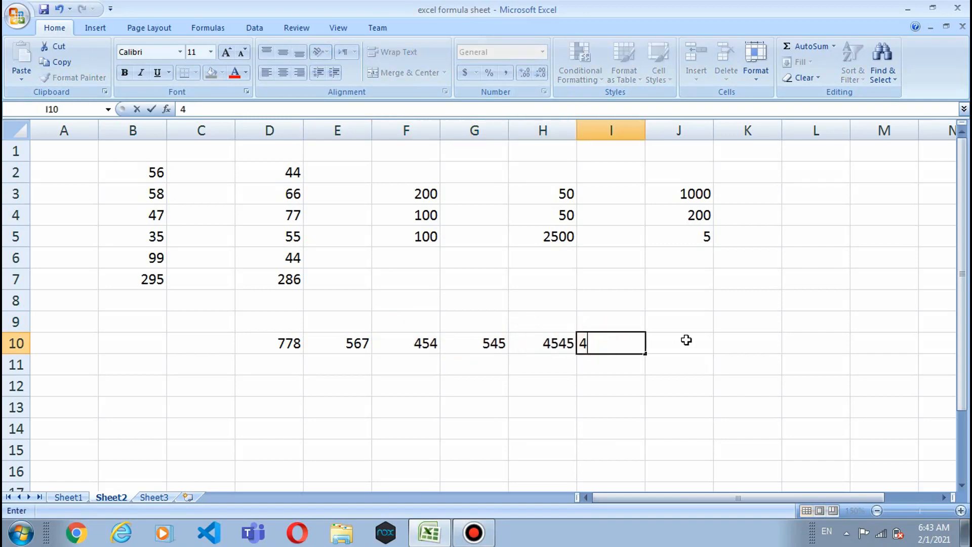
pyautogui.write('545')
pyautogui.click(662, 359)
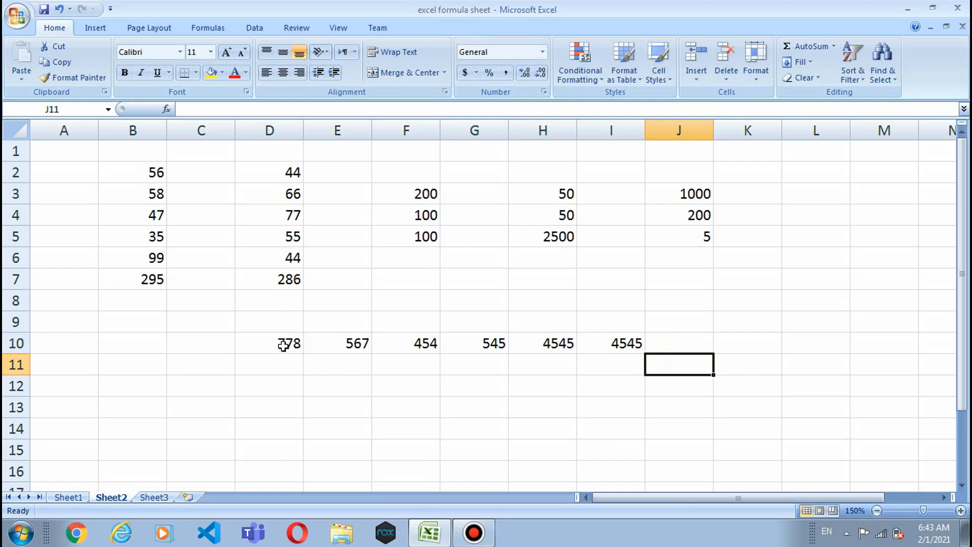
# Step: AutoSum D10:I10 into J10, totaling 11434
pyautogui.moveTo(283, 346); pyautogui.dragTo(666, 341)
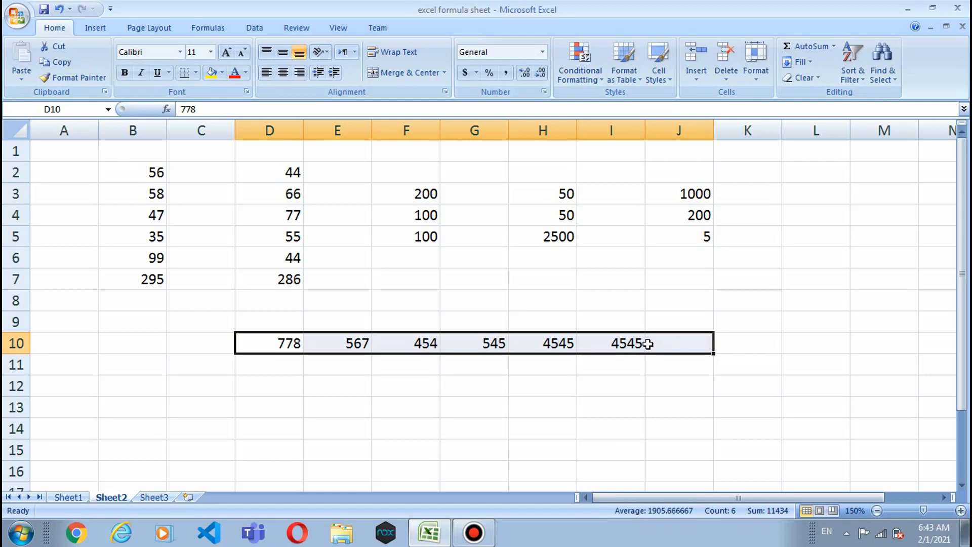
pyautogui.click(813, 44)
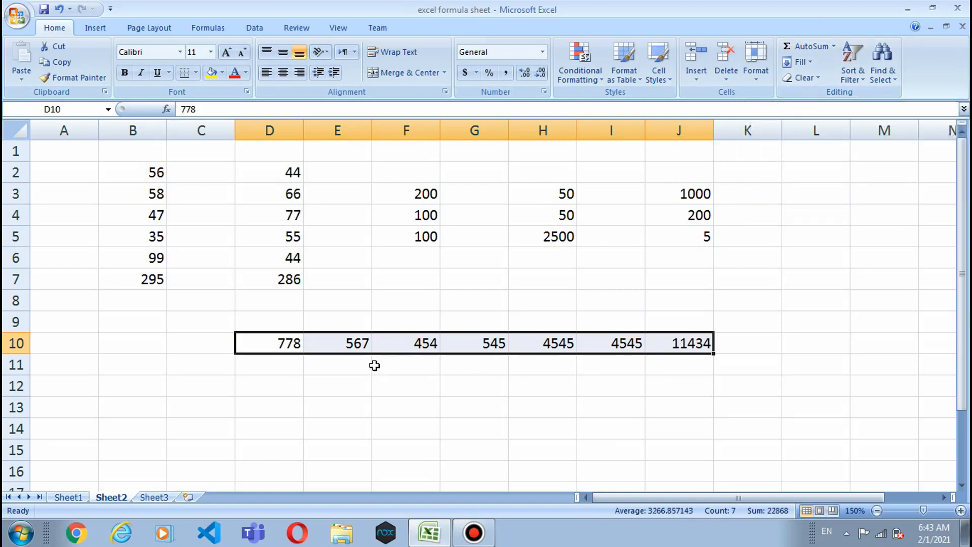
pyautogui.click(683, 342)
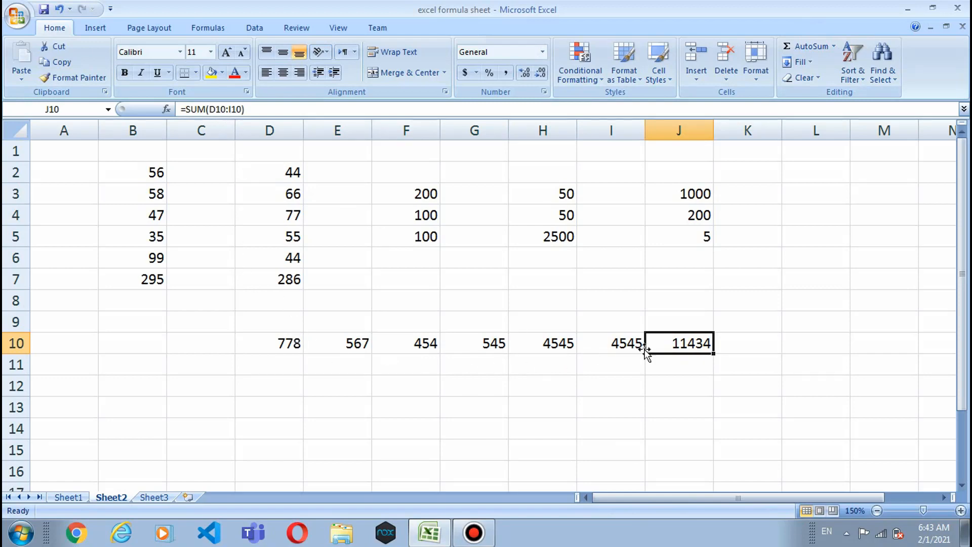
pyautogui.scroll(-1, 682, 387)
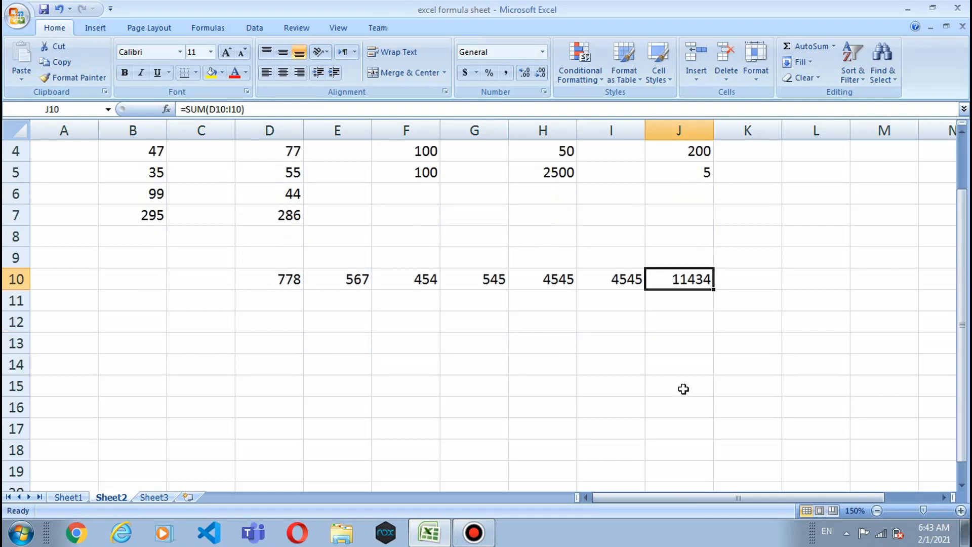
pyautogui.scroll(1, 682, 387)
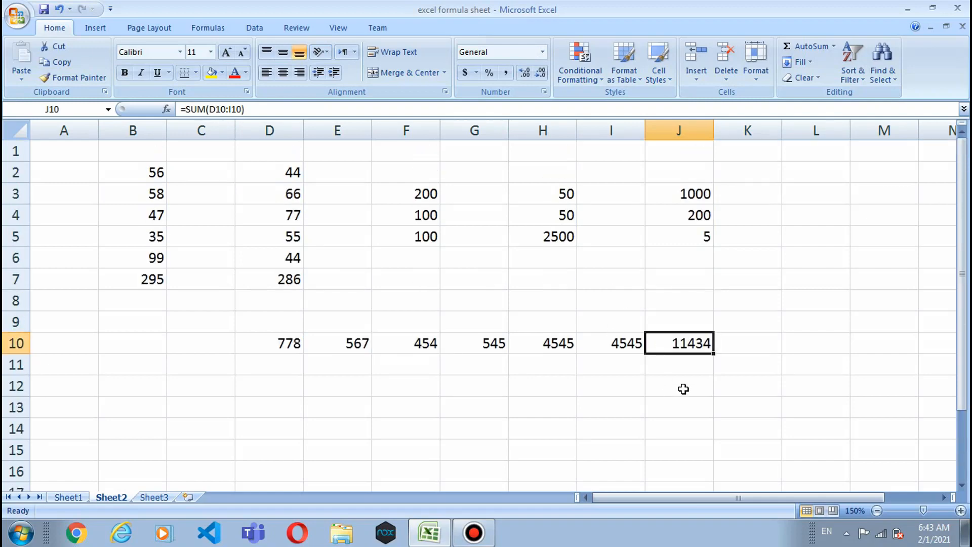
# Step: Undo the AutoSum total in J10
pyautogui.hotkey('ctrl', 'z')
pyautogui.keyDown('ctrl'); pyautogui.click(432, 360); pyautogui.keyUp('ctrl')
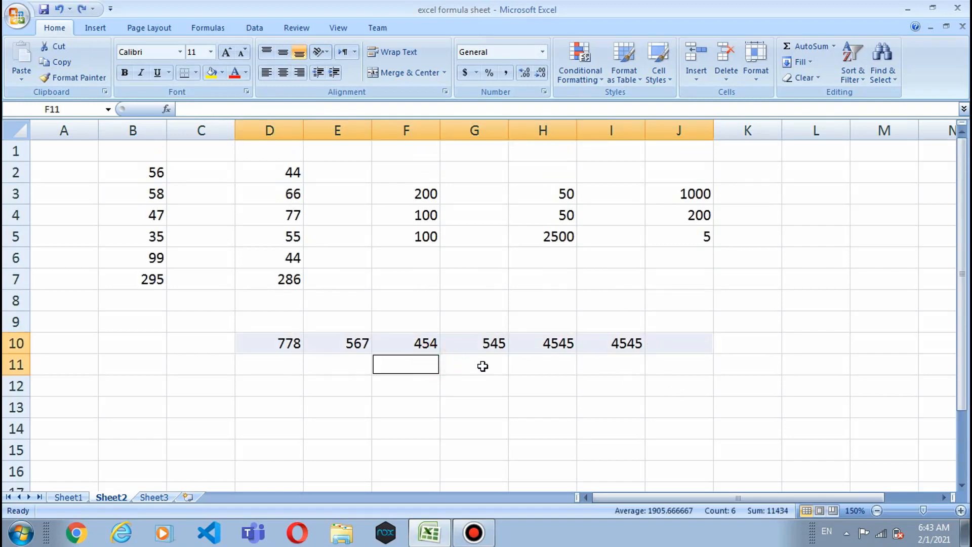
pyautogui.click(488, 368)
pyautogui.click(334, 372)
# Step: Enter row 11 values 34, 43, 434, 43, 443 and 434 across D11:I11
pyautogui.click(293, 362)
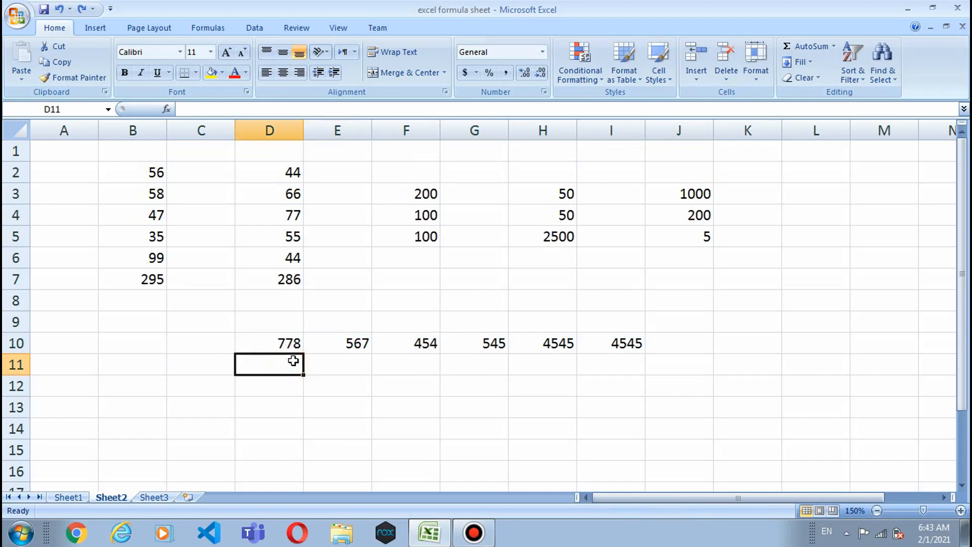
pyautogui.write('34')
pyautogui.click(387, 364)
pyautogui.click(363, 363)
pyautogui.write('43')
pyautogui.click(412, 362)
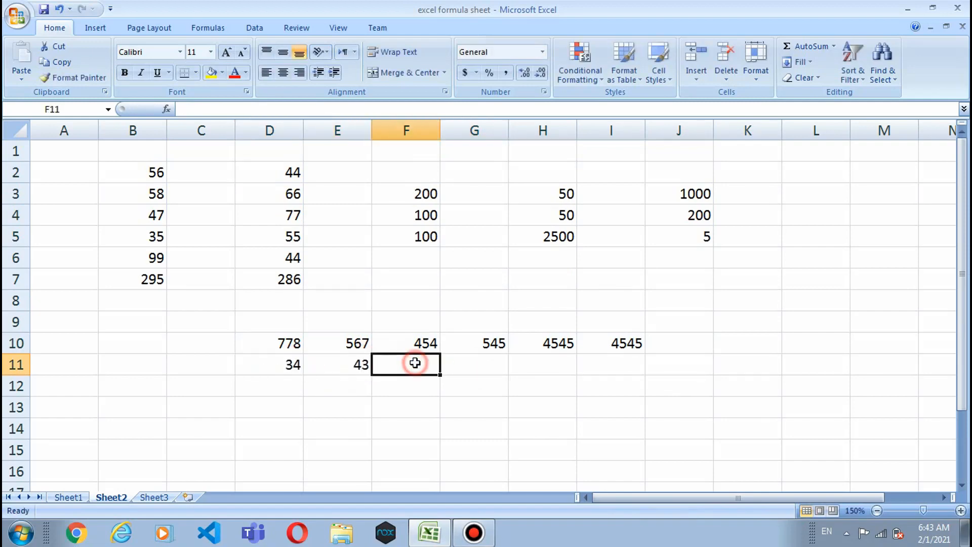
pyautogui.write('434')
pyautogui.click(460, 363)
pyautogui.write('43')
pyautogui.write('443')
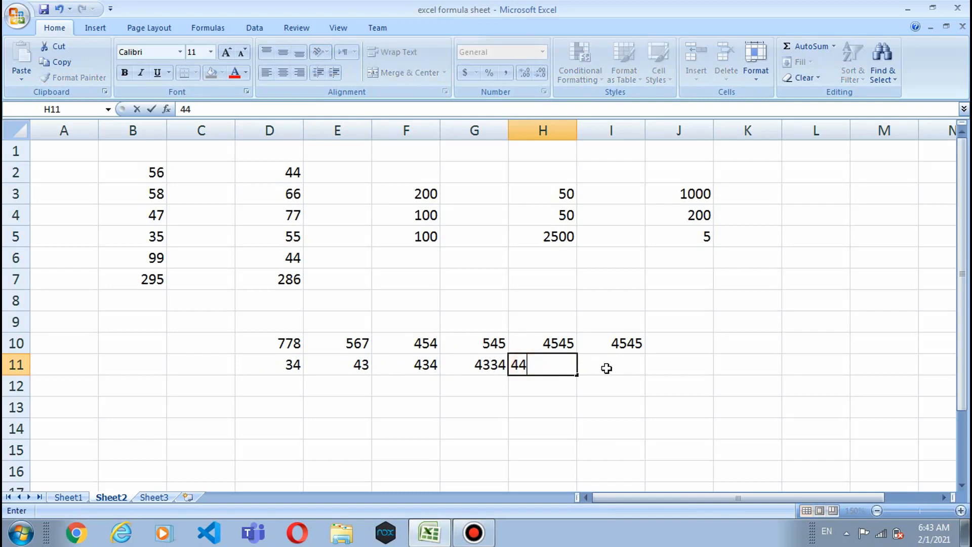
pyautogui.click(605, 366)
pyautogui.write('434')
# Step: Enter row 12 values (434, 4334, 434…) across D12:I12 and begin a SUM in J13
pyautogui.click(275, 392)
pyautogui.write('43')
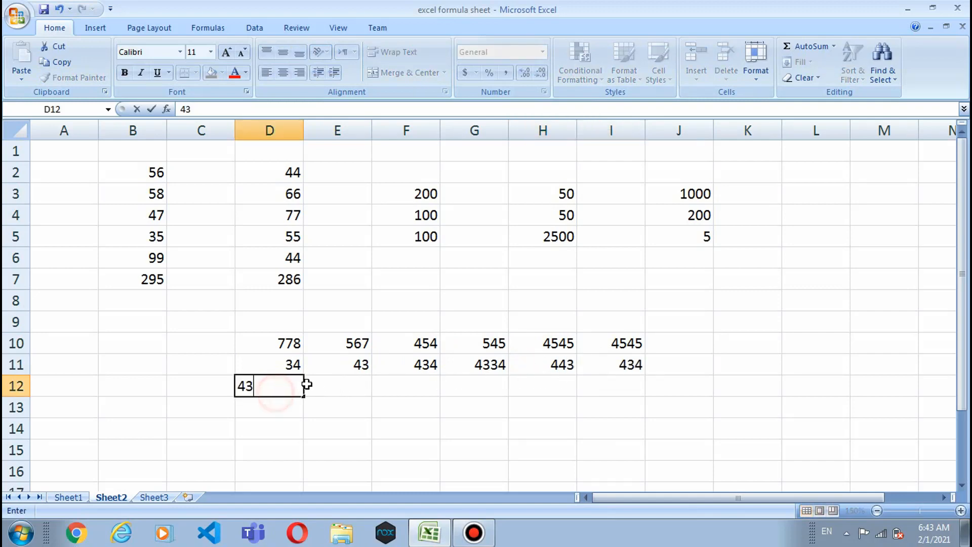
pyautogui.write('4')
pyautogui.click(334, 383)
pyautogui.write('434')
pyautogui.click(409, 386)
pyautogui.write('4334')
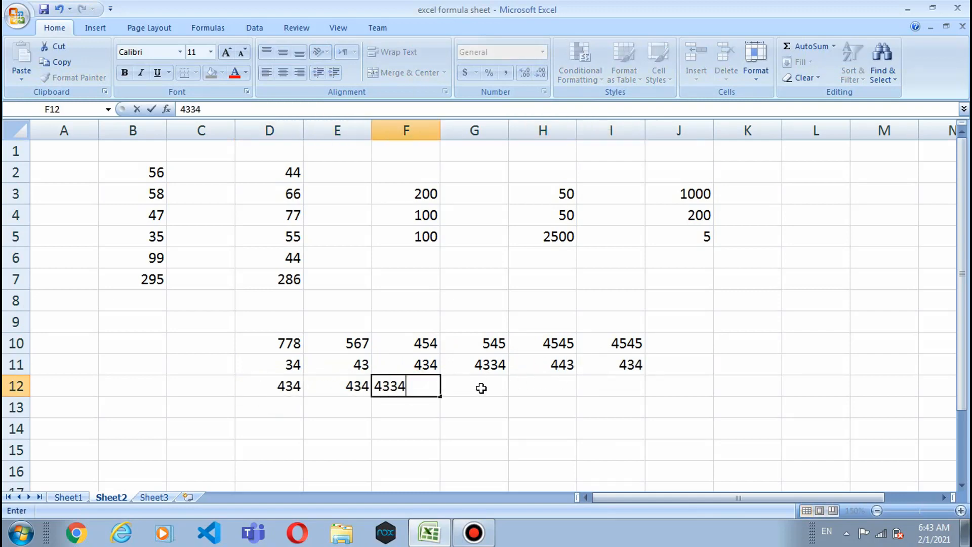
pyautogui.click(479, 388)
pyautogui.write('434')
pyautogui.click(537, 386)
pyautogui.write('434')
pyautogui.click(586, 384)
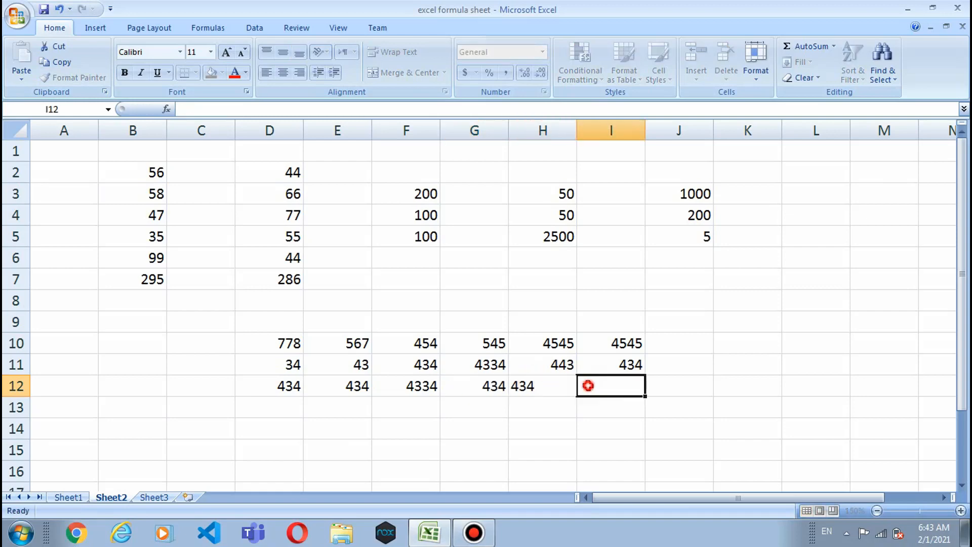
pyautogui.write('344')
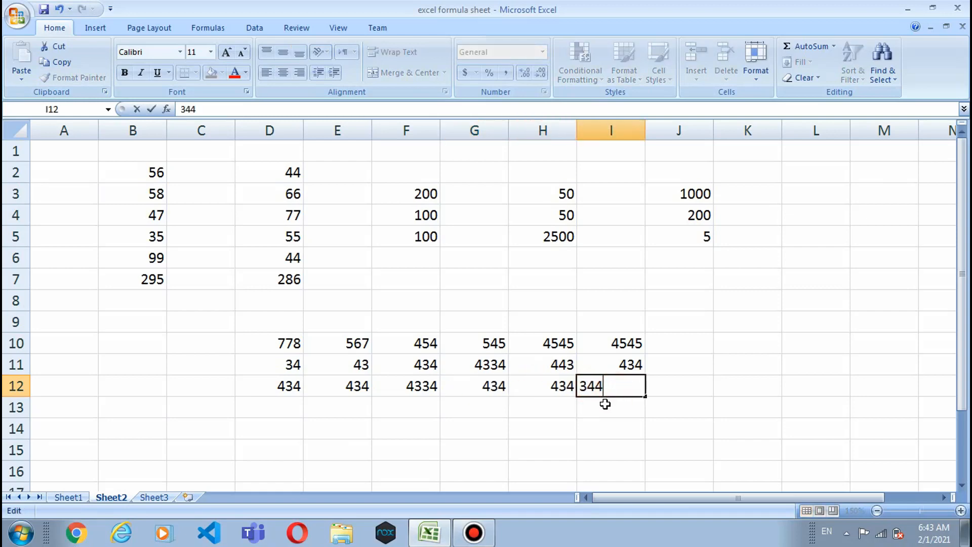
pyautogui.click(610, 403)
pyautogui.click(675, 411)
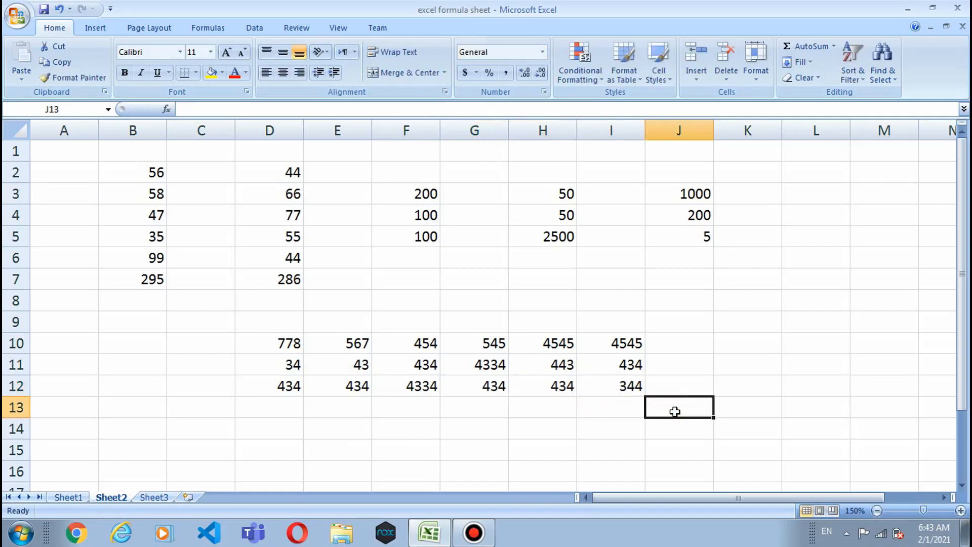
pyautogui.write('=')
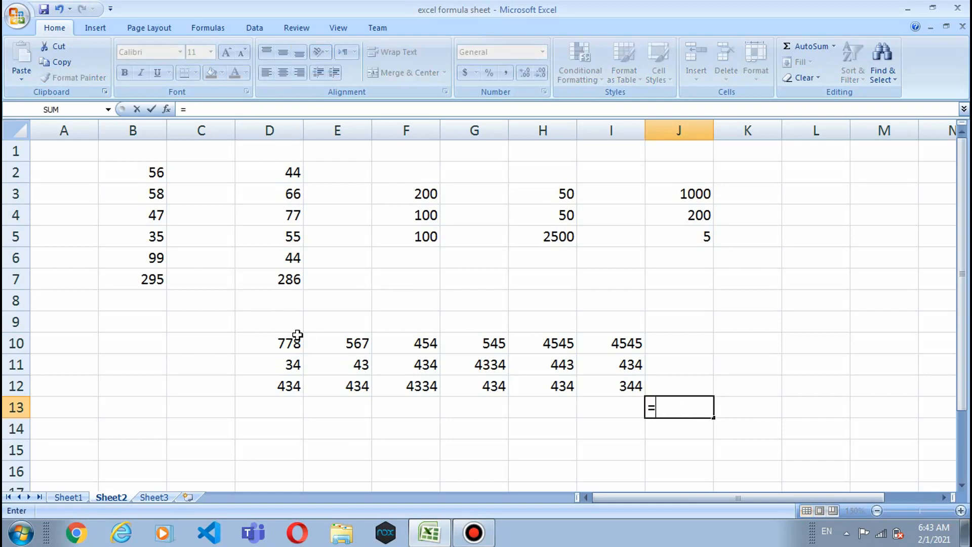
pyautogui.write('su,')
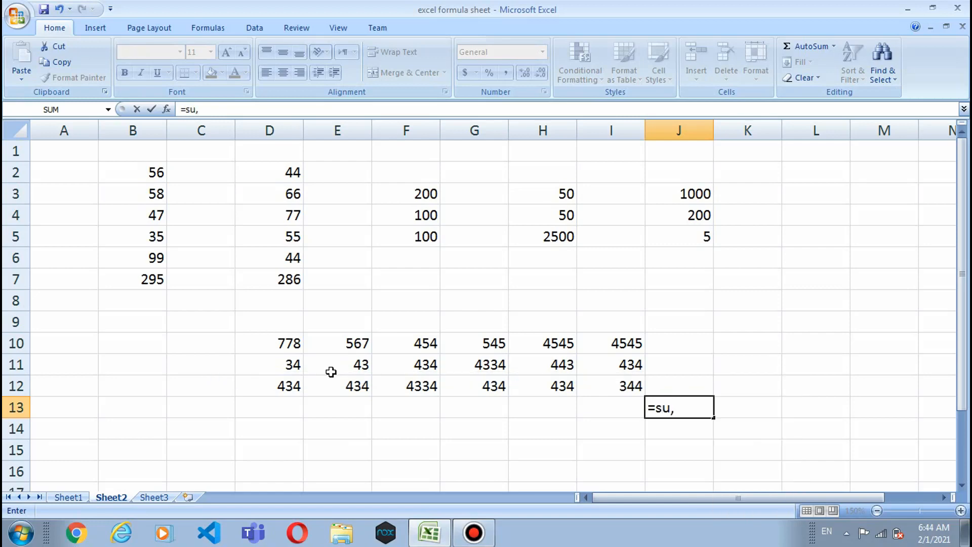
# Step: Complete J13 as =sum(D10:I12), totaling 23570, and go back to Sheet1
pyautogui.press('BackSpace')
pyautogui.write('m')
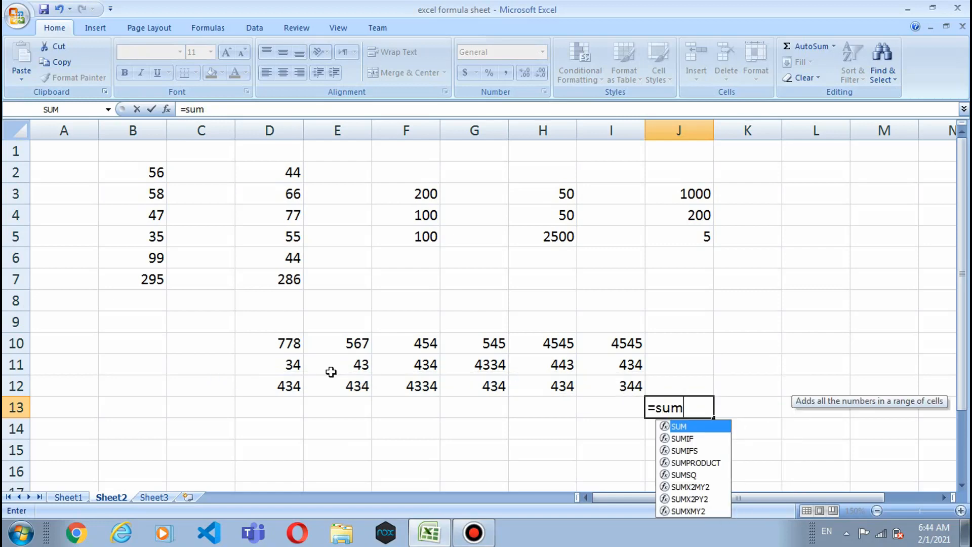
pyautogui.write('(')
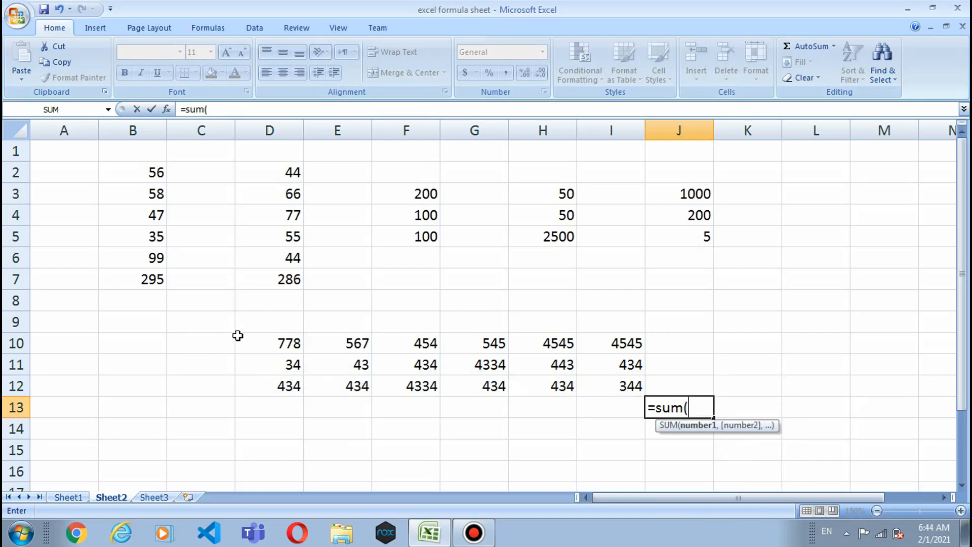
pyautogui.click(253, 337)
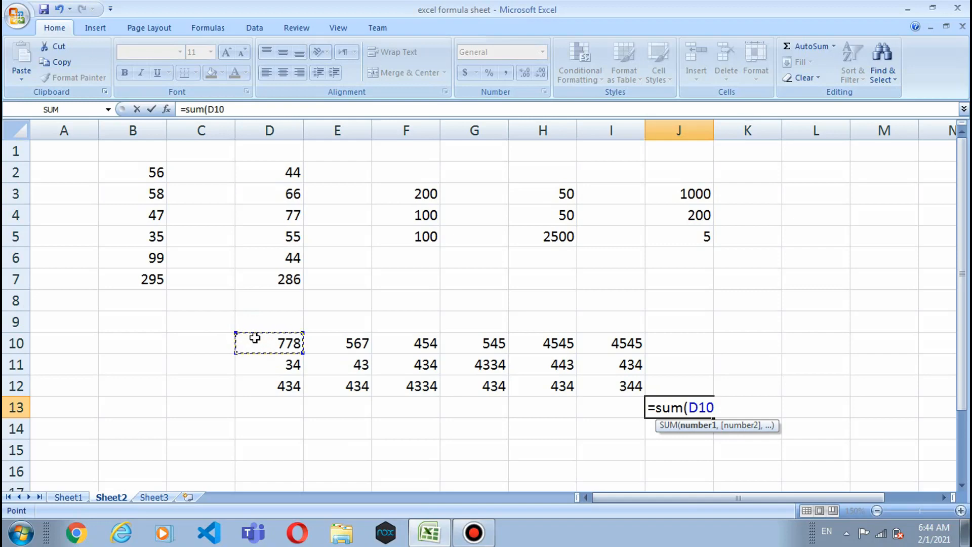
pyautogui.press('F8')
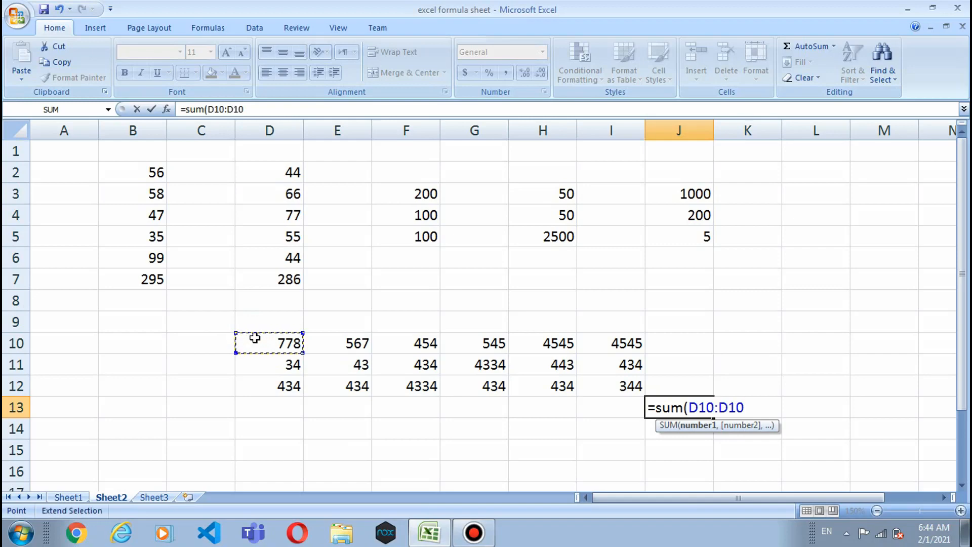
pyautogui.click(631, 383)
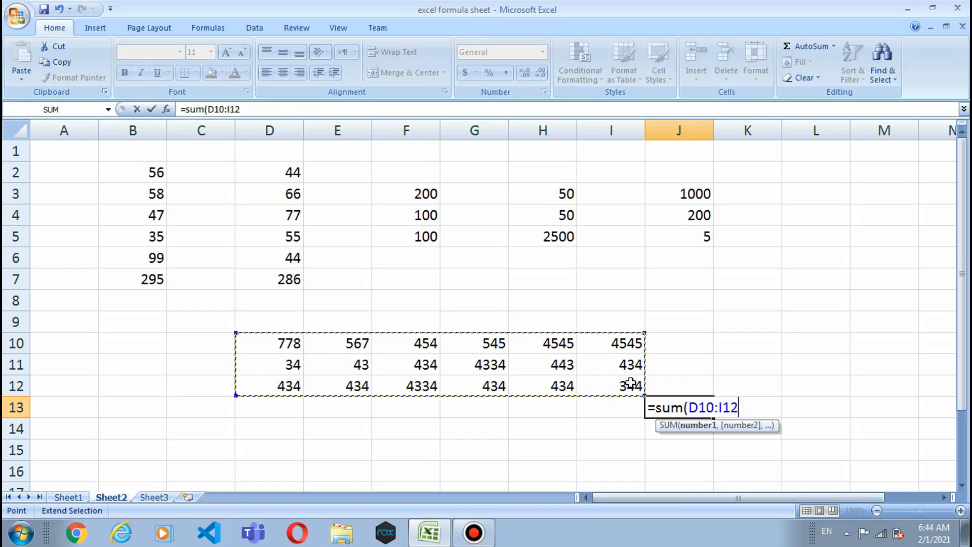
pyautogui.write(')')
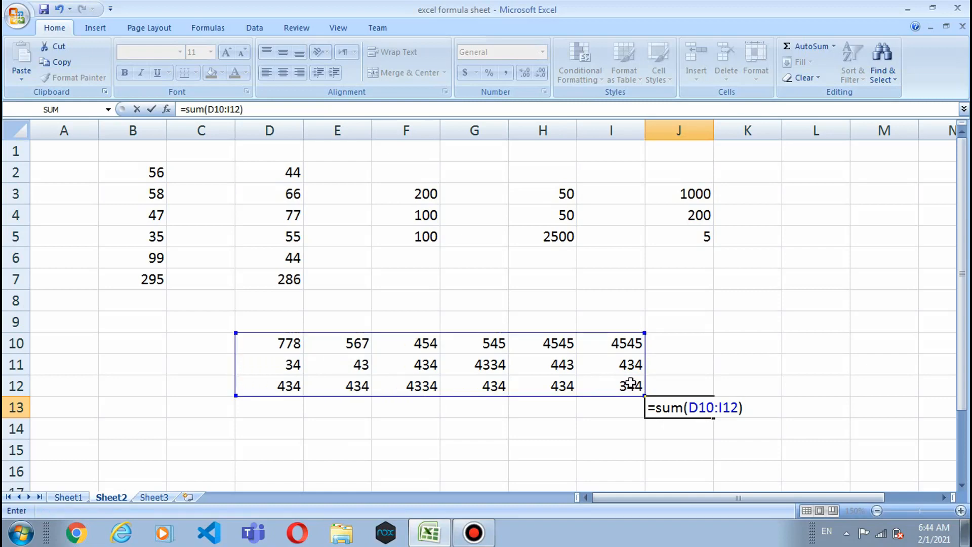
pyautogui.press('Return')
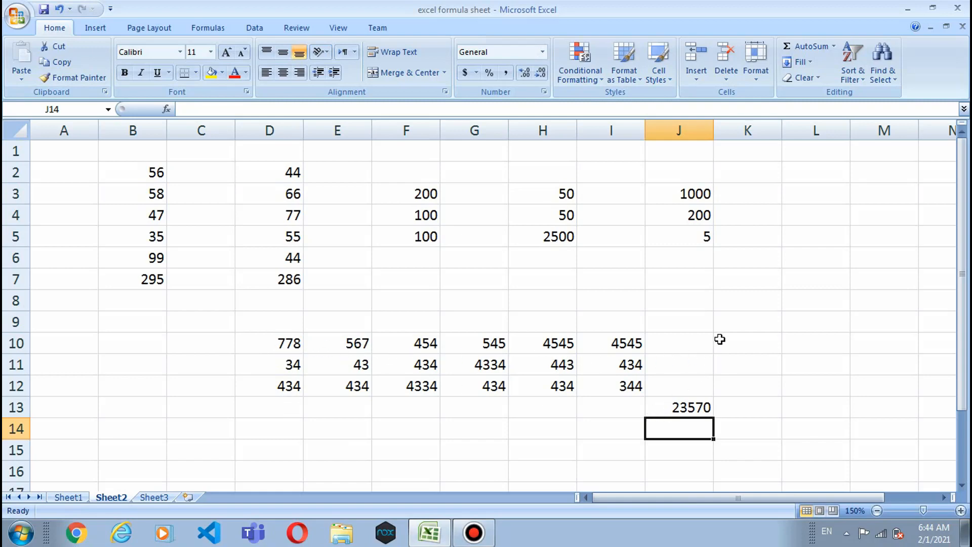
pyautogui.scroll(-1, 719, 339)
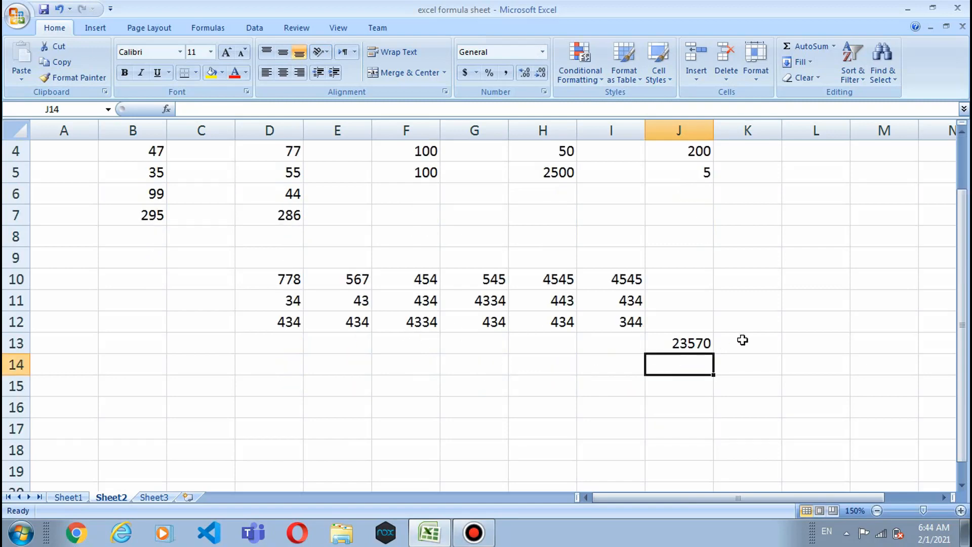
pyautogui.click(69, 497)
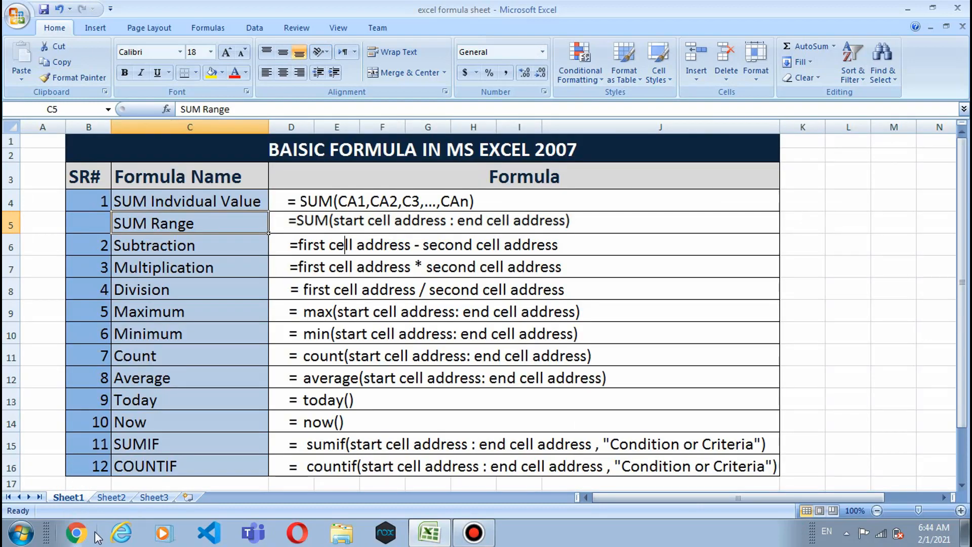
# Step: Enter =MAX(B2:B11) in B12 on Sheet3 so it returns 658
pyautogui.click(143, 500)
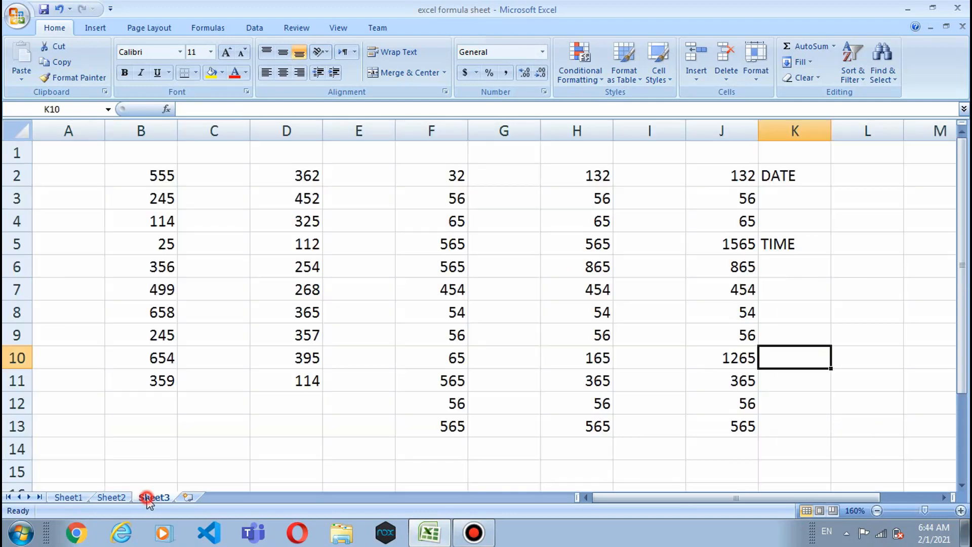
pyautogui.scroll(-1, 173, 435)
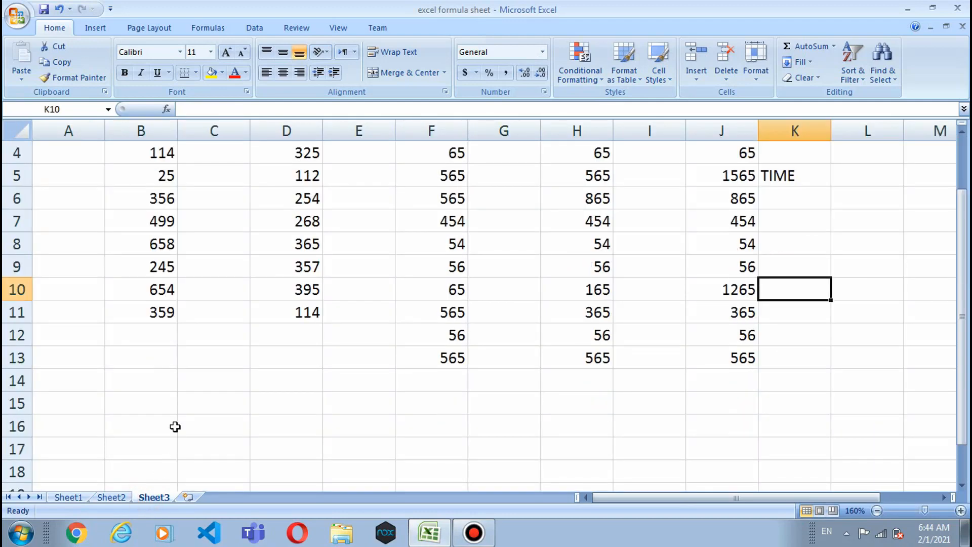
pyautogui.scroll(1, 180, 225)
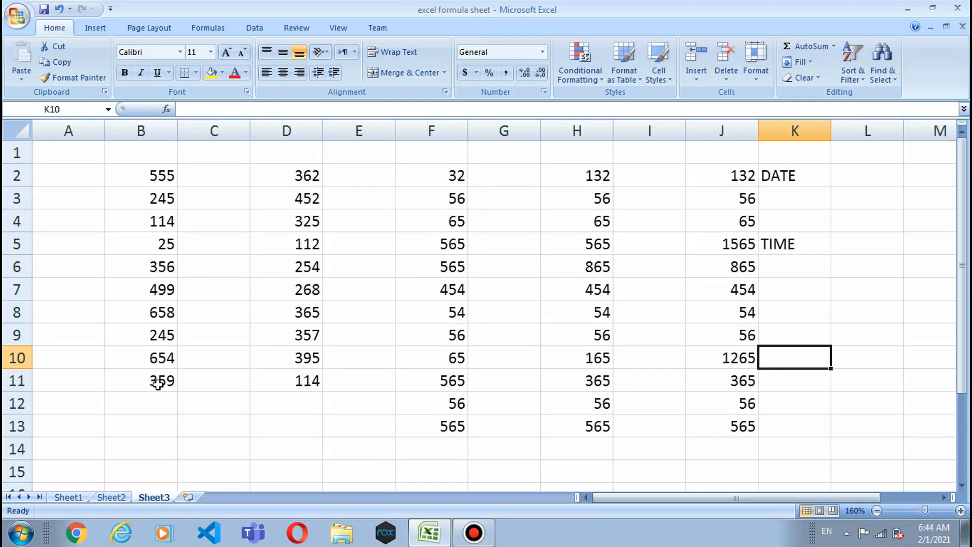
pyautogui.click(141, 408)
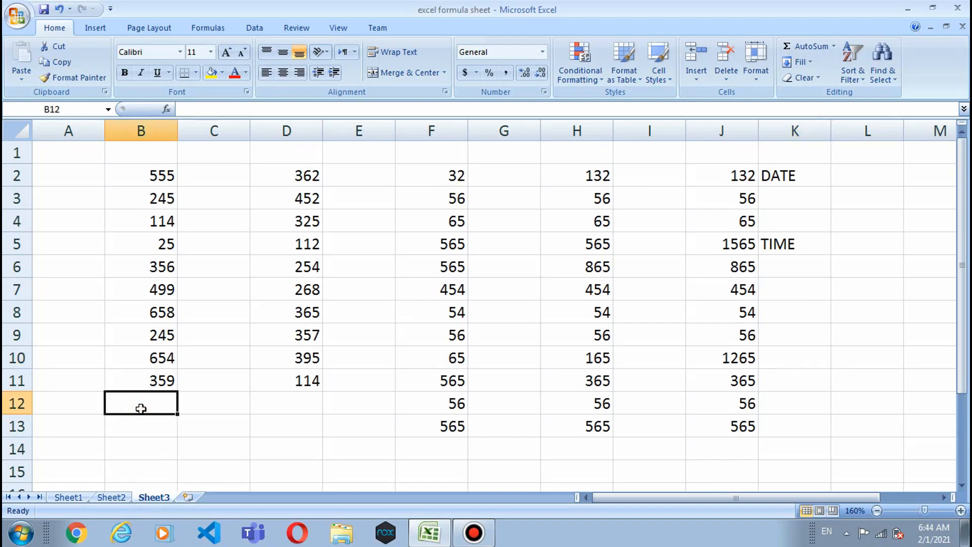
pyautogui.write('=m')
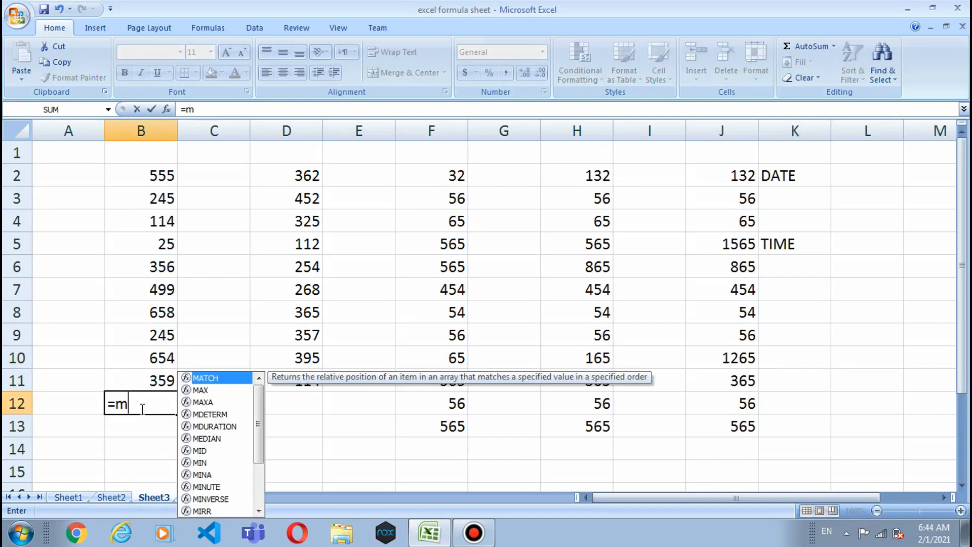
pyautogui.press('Down')
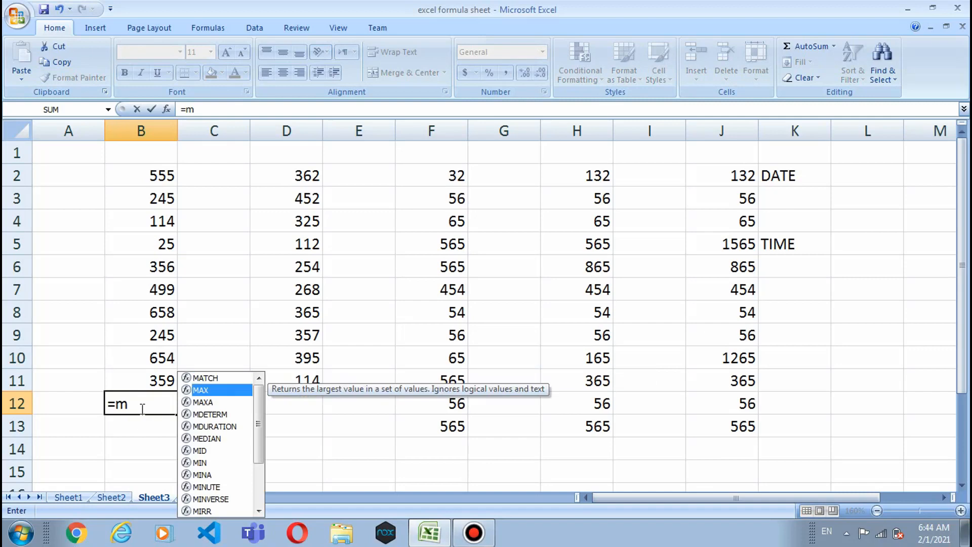
pyautogui.press('Return')
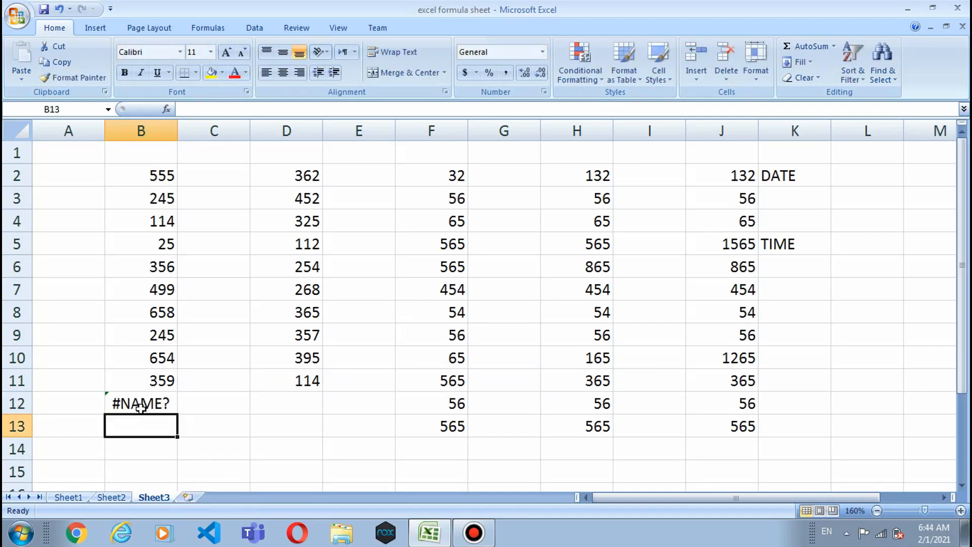
pyautogui.click(141, 407)
pyautogui.doubleClick(141, 407)
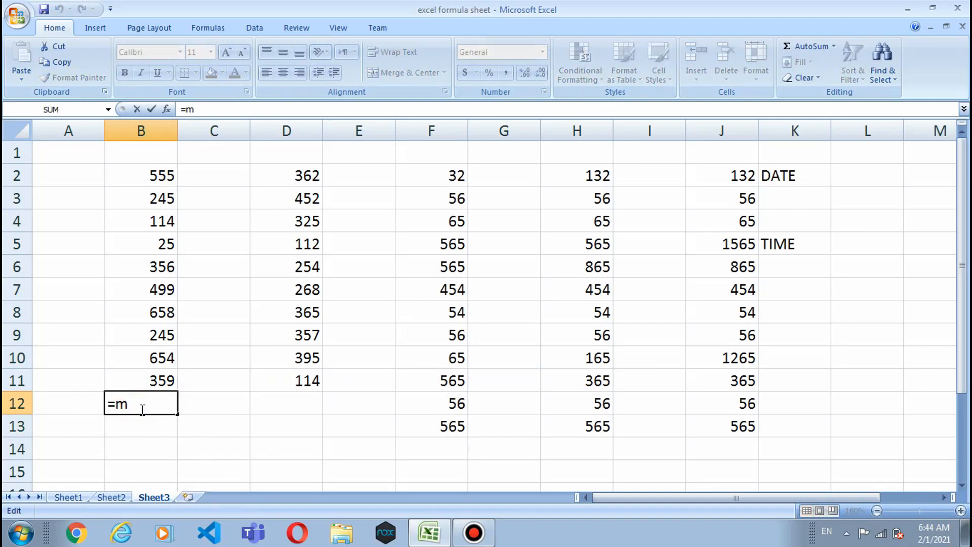
pyautogui.write('ax')
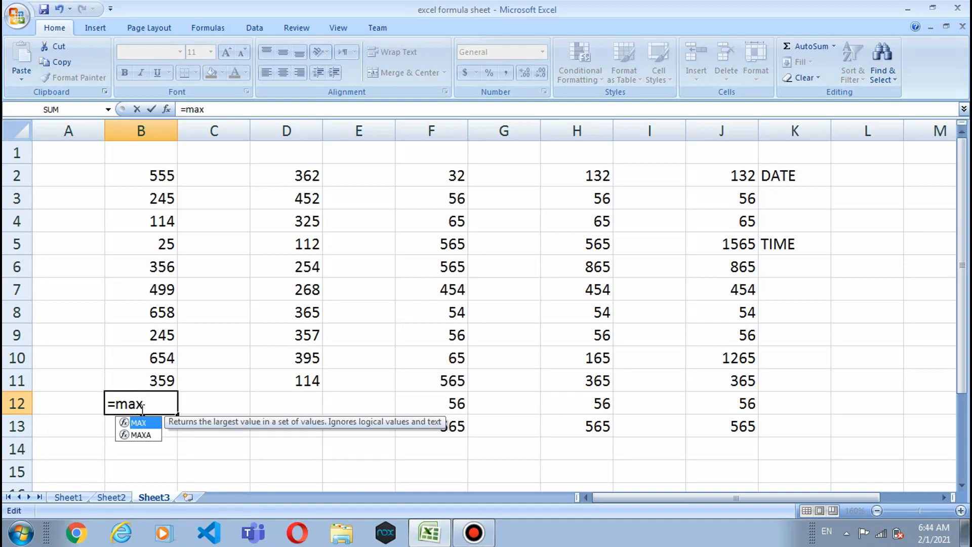
pyautogui.write('(')
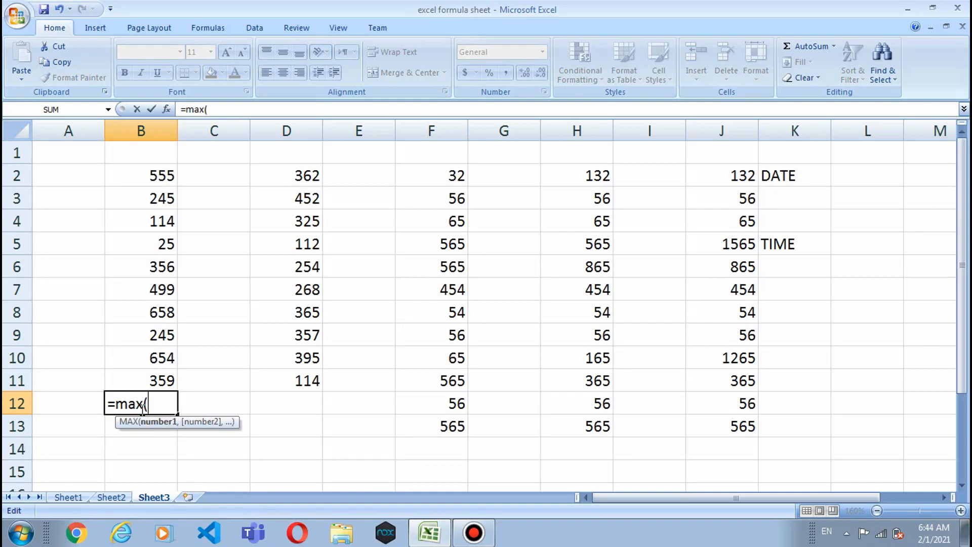
pyautogui.write('b2')
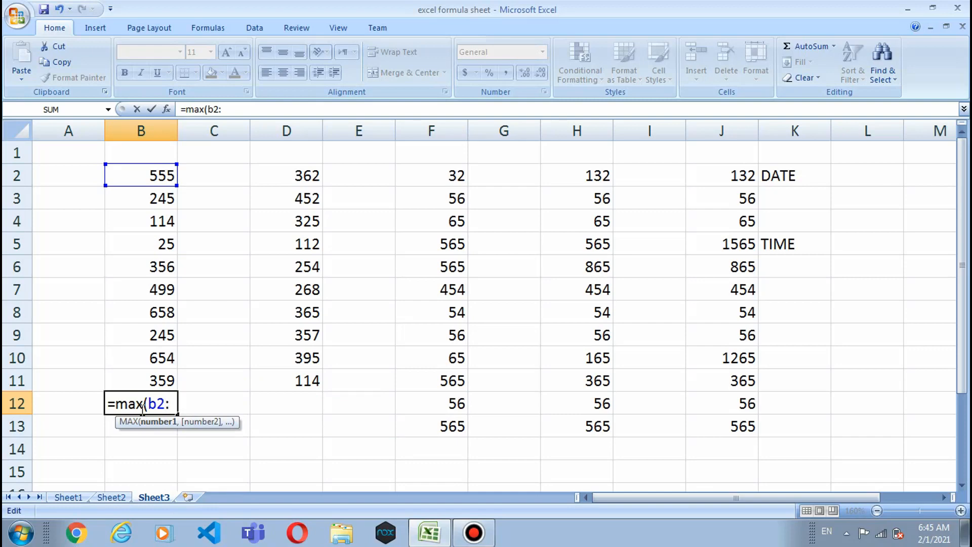
pyautogui.write(':b')
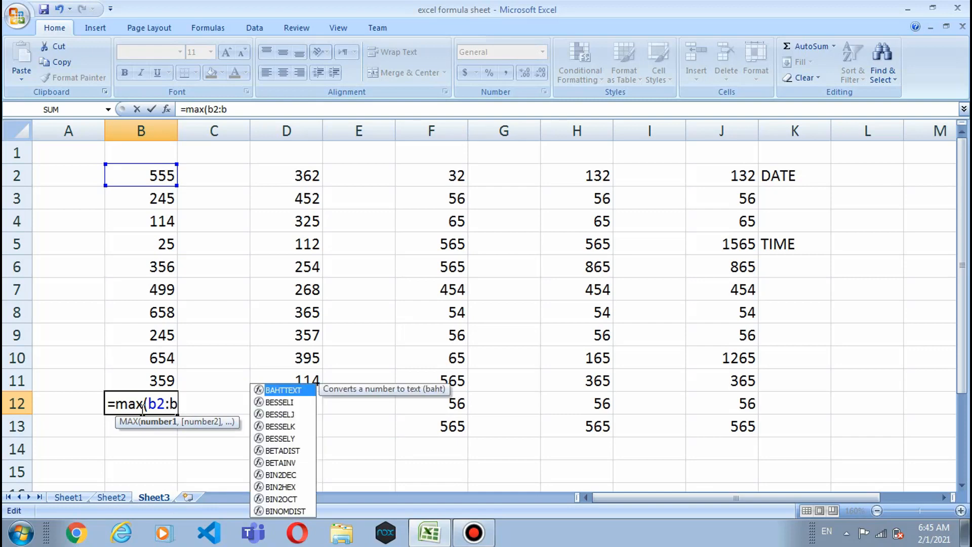
pyautogui.write('11')
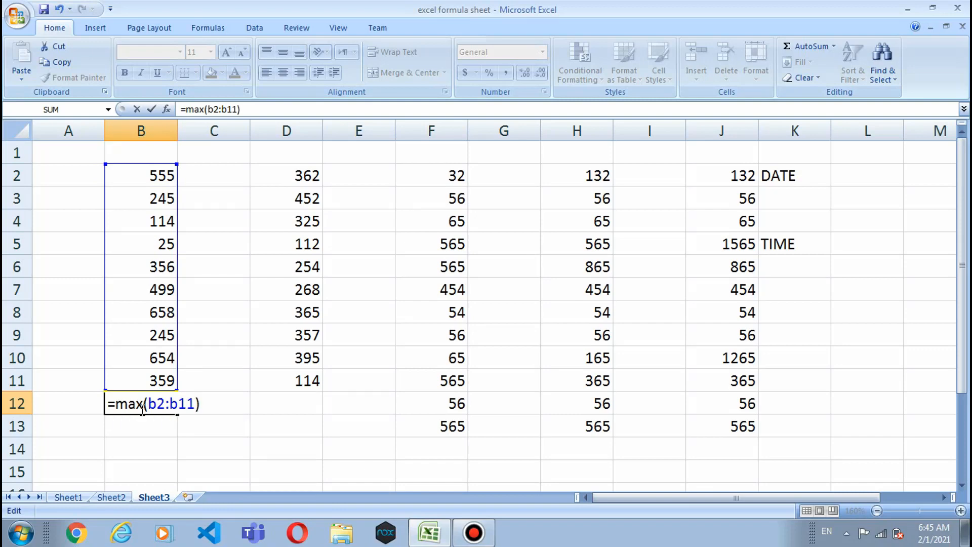
pyautogui.press('Return')
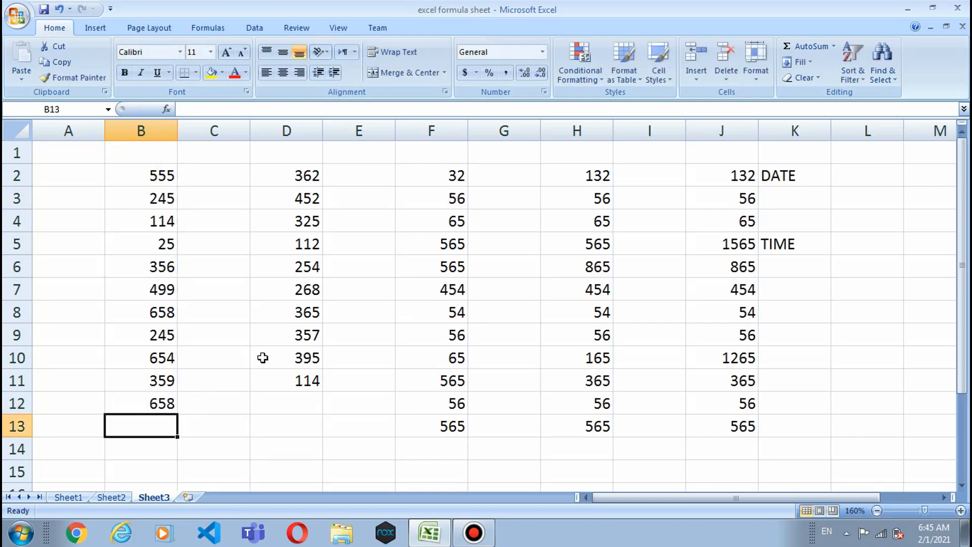
pyautogui.click(151, 402)
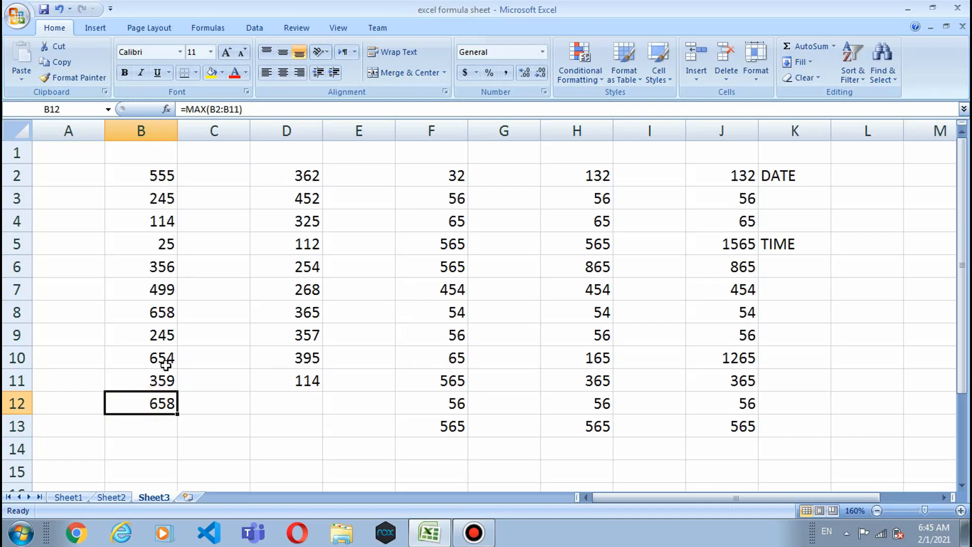
# Step: Enter =MIN(D2:D11) in D12 so it returns 112
pyautogui.click(288, 401)
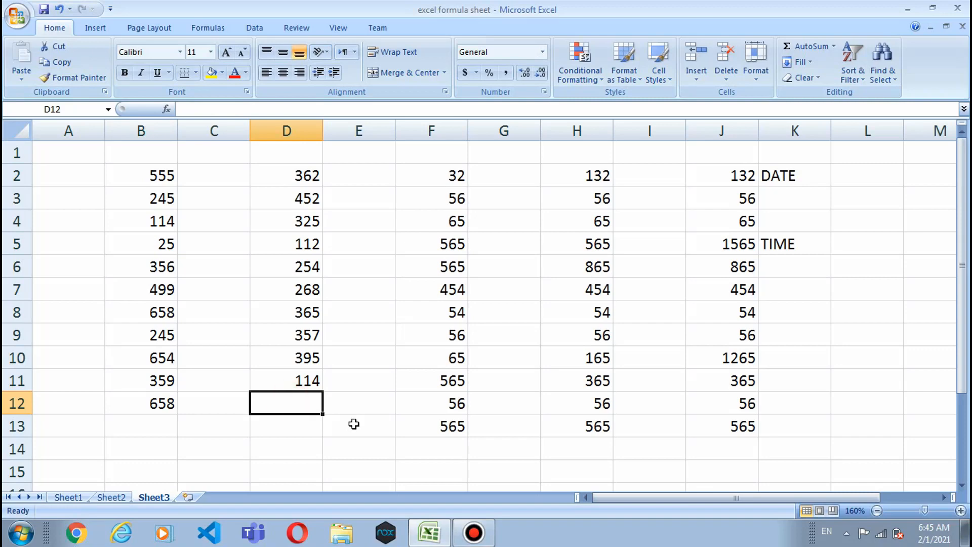
pyautogui.write('=mi')
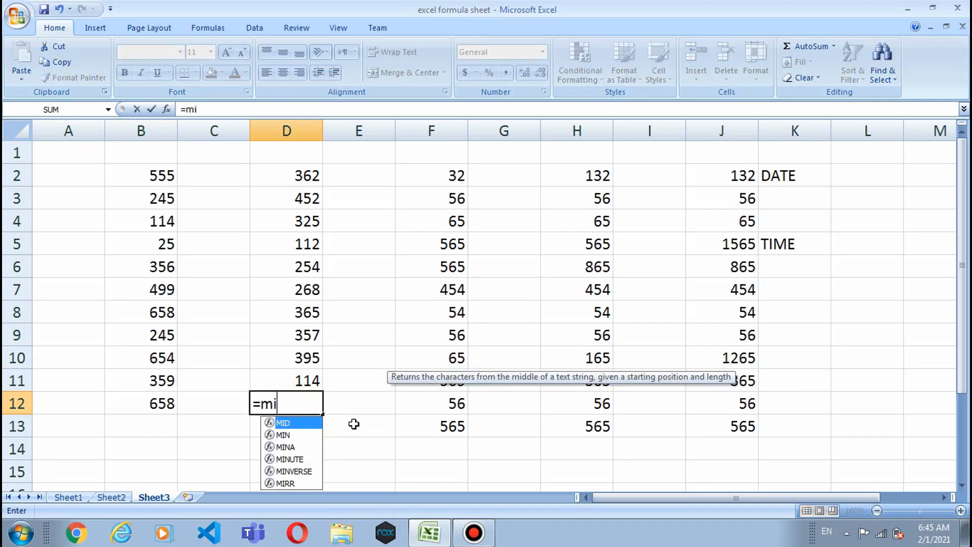
pyautogui.write('n(')
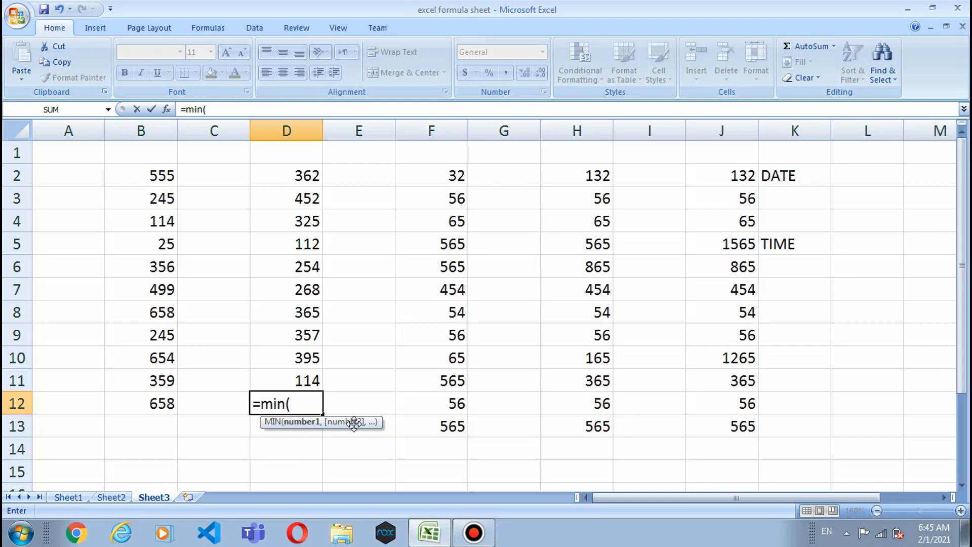
pyautogui.write('d')
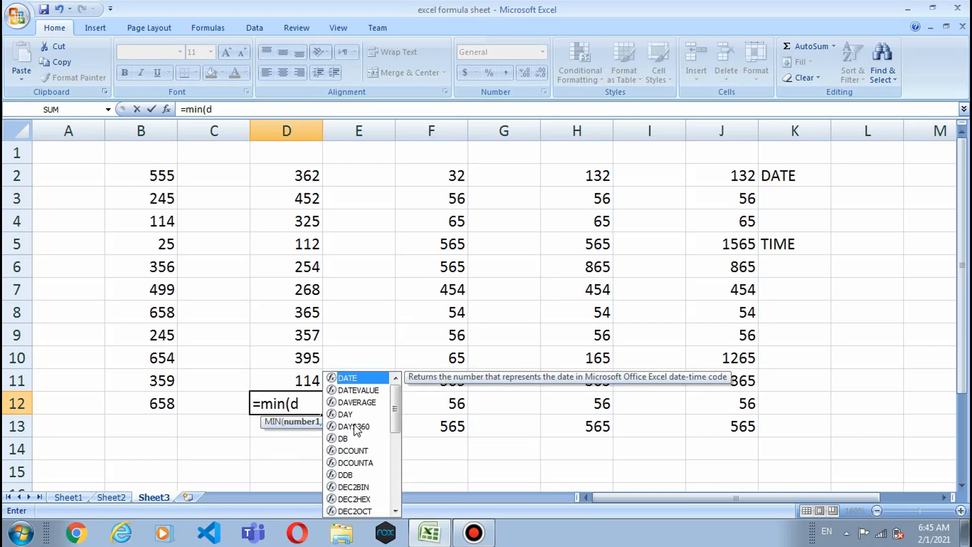
pyautogui.write('2')
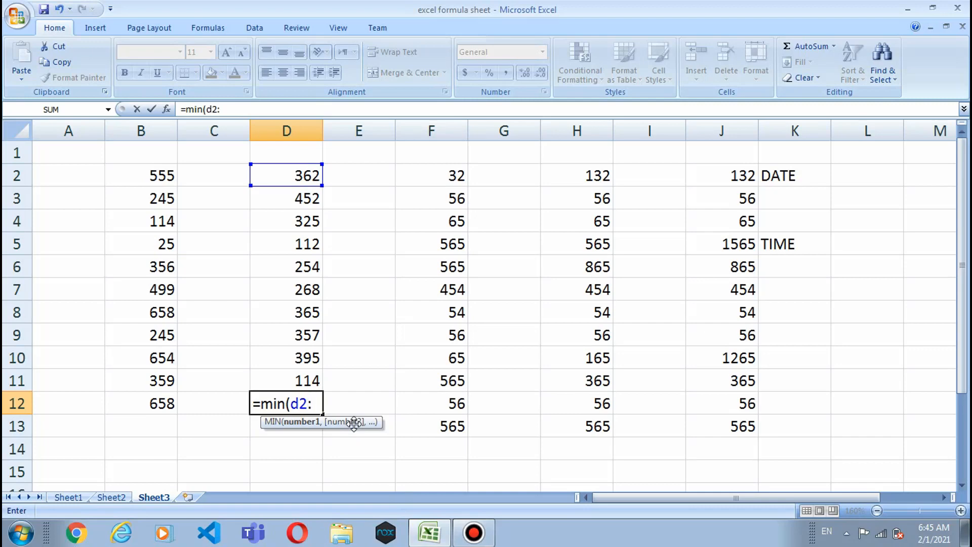
pyautogui.write(':d11')
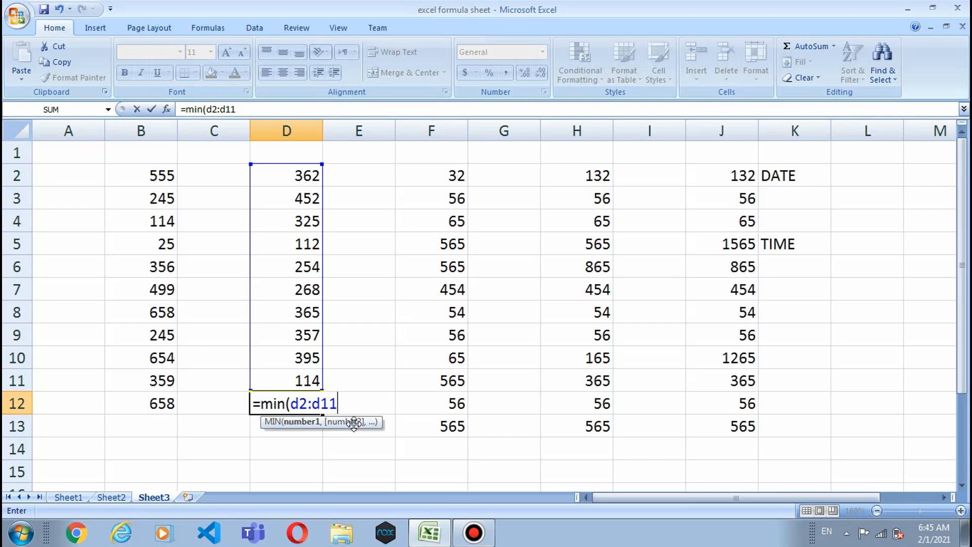
pyautogui.write(')')
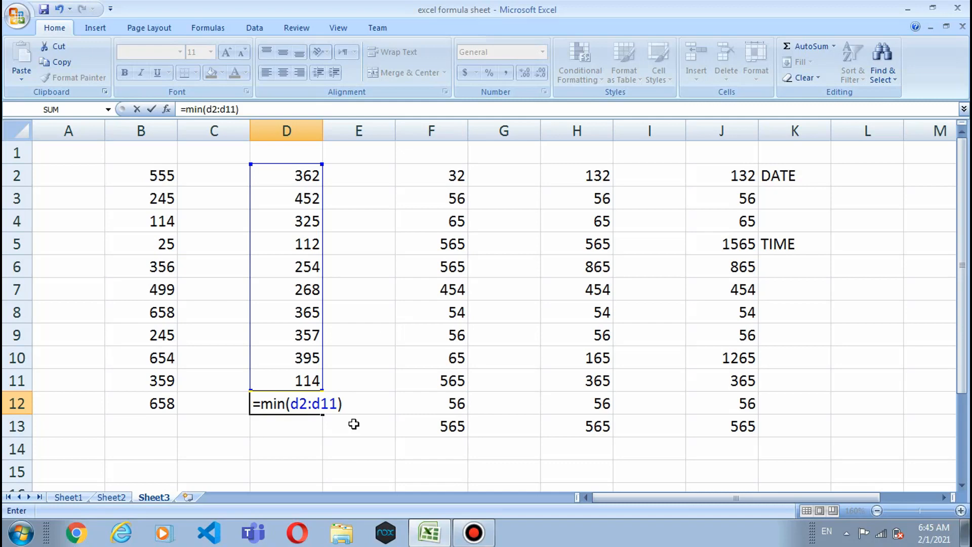
pyautogui.press('Return')
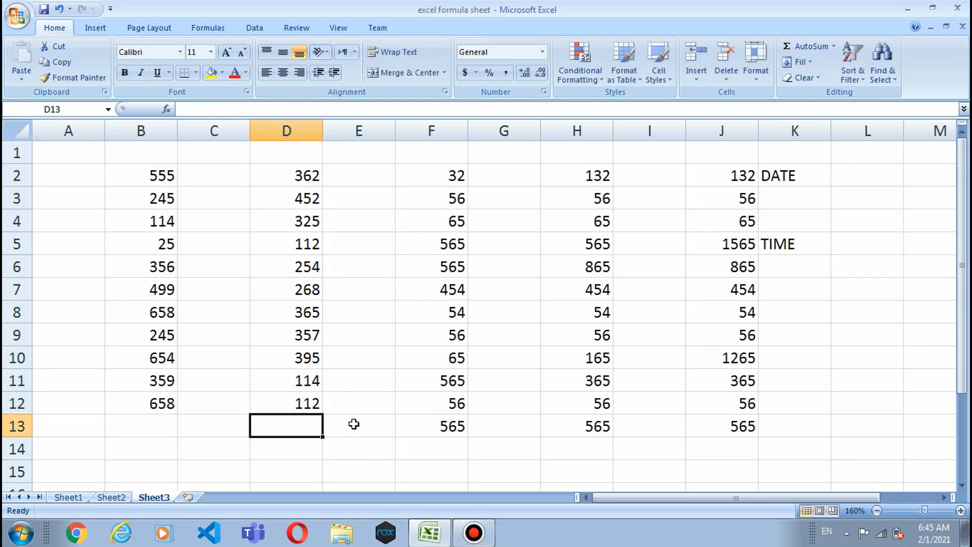
pyautogui.click(311, 404)
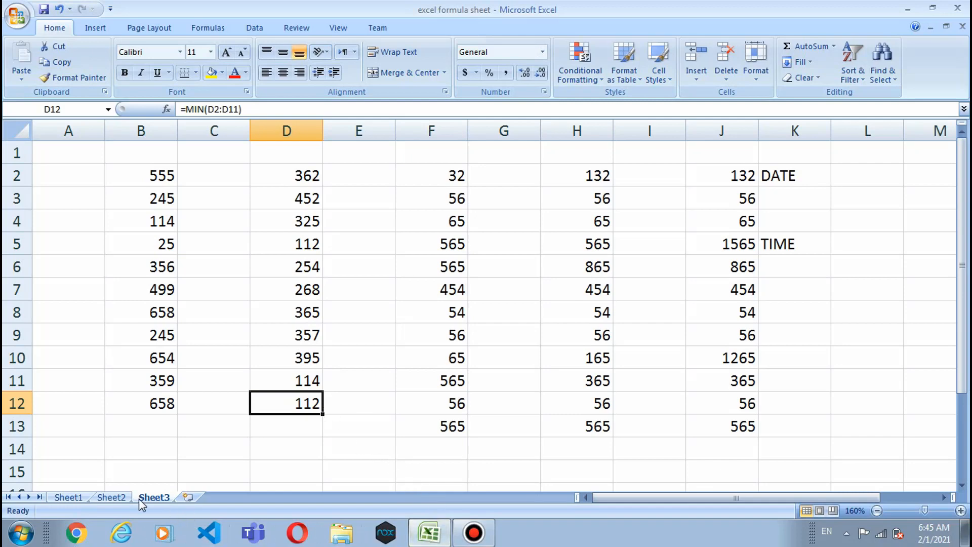
pyautogui.click(83, 497)
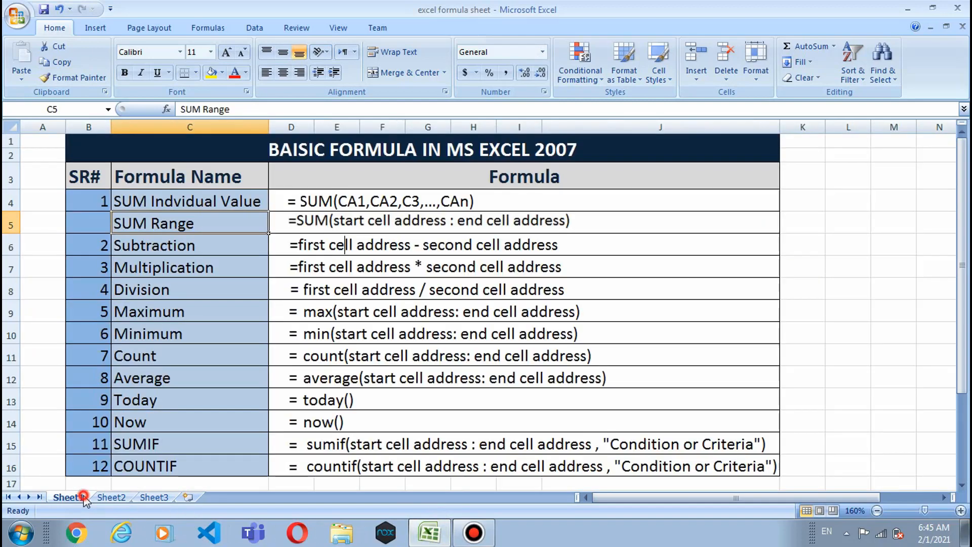
pyautogui.click(115, 362)
pyautogui.click(93, 357)
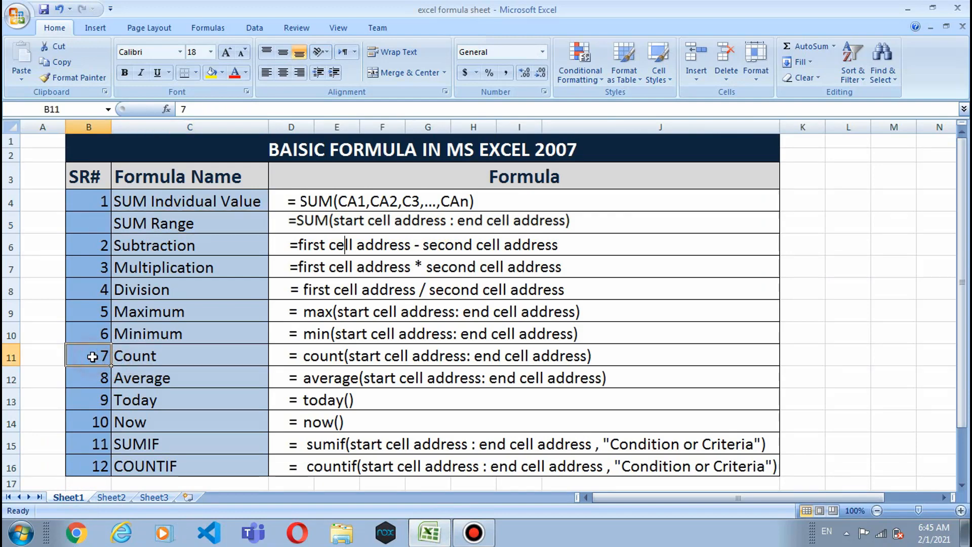
pyautogui.click(436, 534)
pyautogui.click(435, 534)
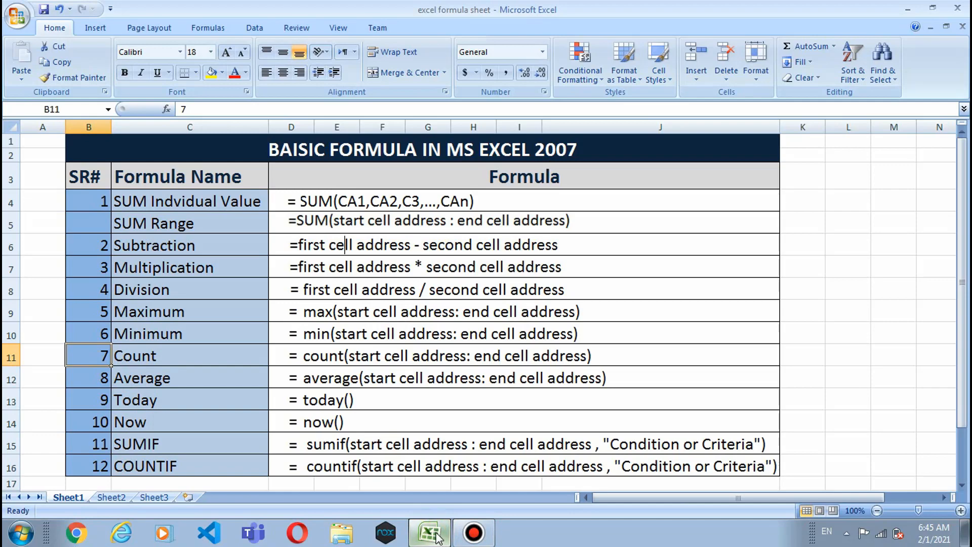
pyautogui.click(154, 497)
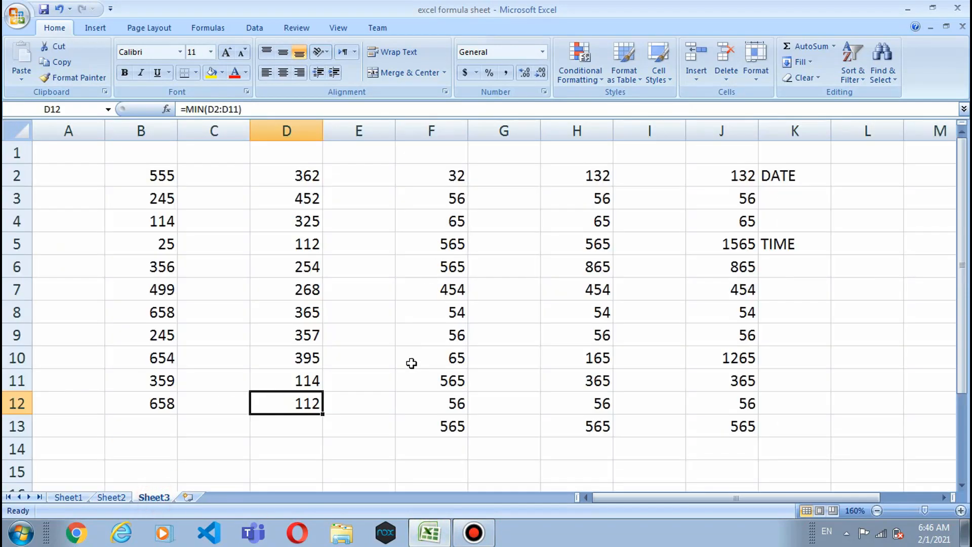
# Step: Enter =COUNT(F2:F13) in F14, selecting the F2 to F13 range
pyautogui.click(427, 448)
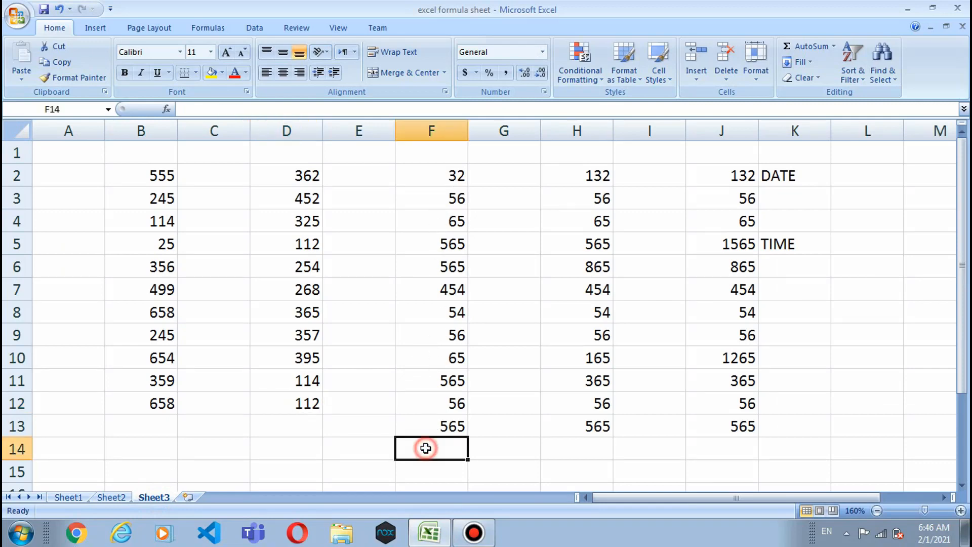
pyautogui.write('=')
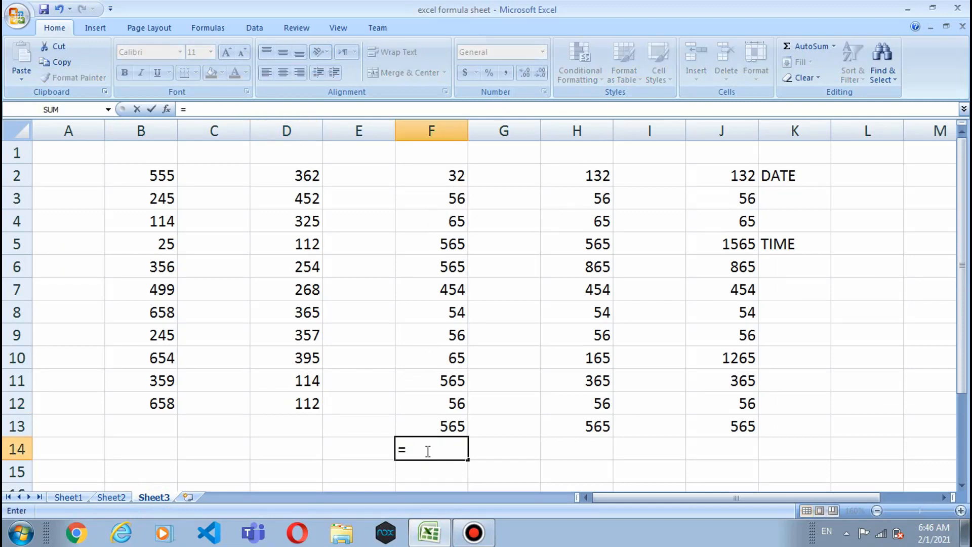
pyautogui.write('count')
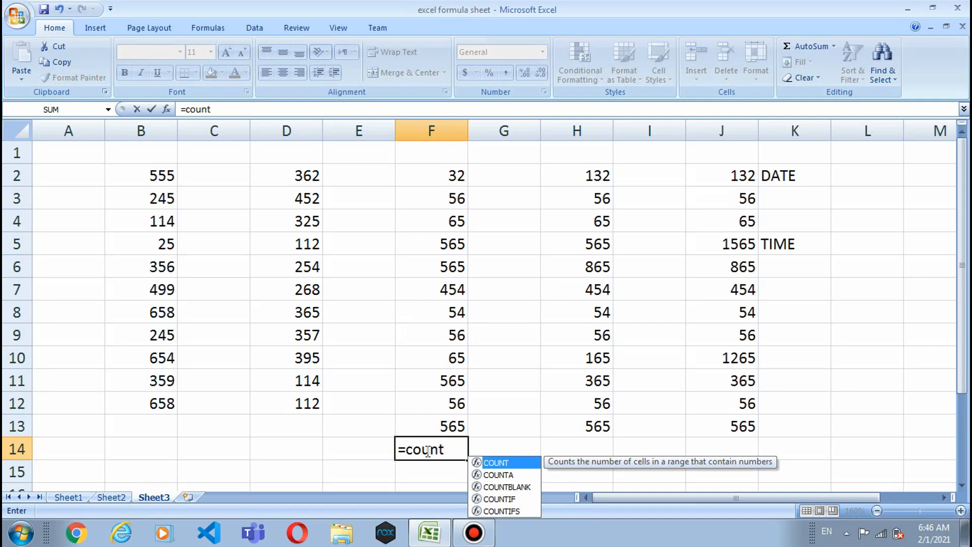
pyautogui.write('(')
pyautogui.click(456, 176)
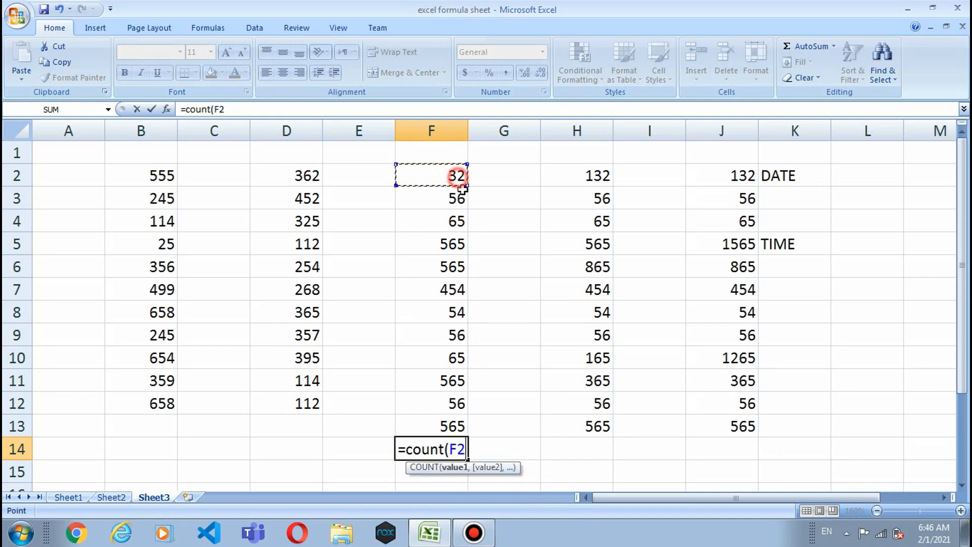
pyautogui.press('F8')
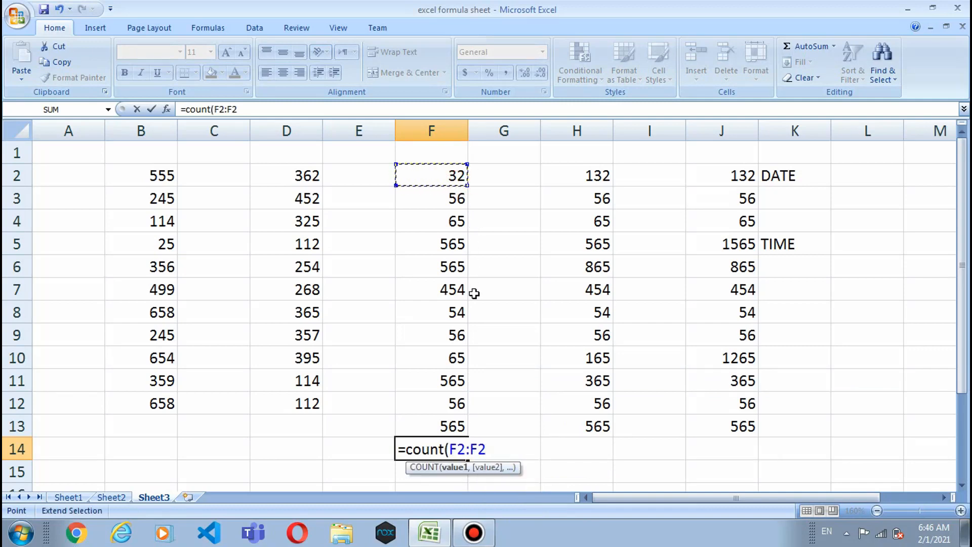
pyautogui.click(439, 422)
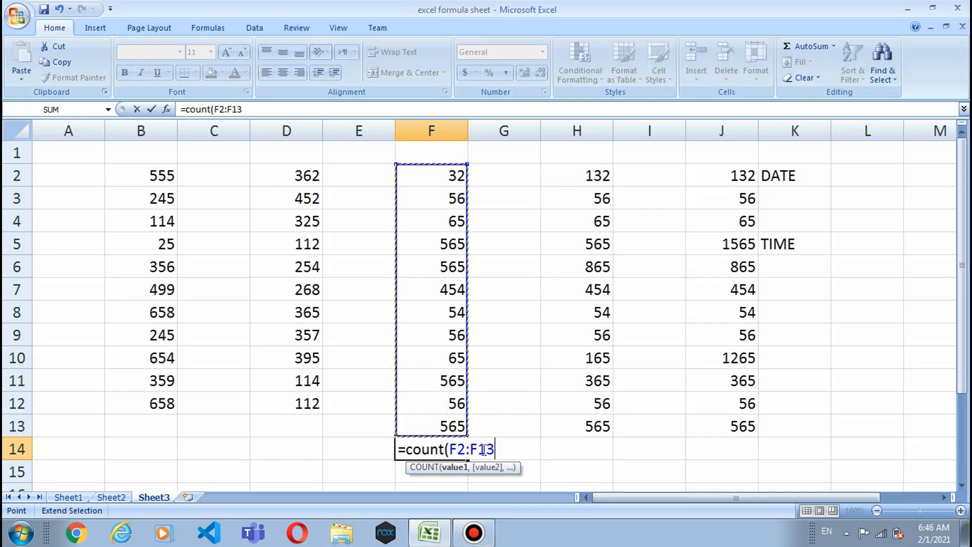
pyautogui.write(')')
pyautogui.press('Return')
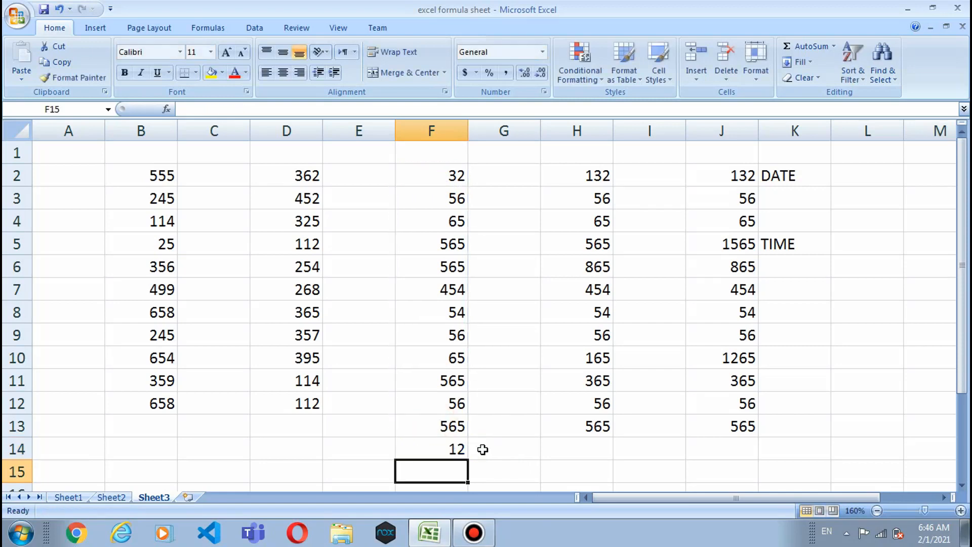
# Step: Select F2:F13 to verify the count of 12, then flip through Sheet1 and Sheet2 back to Sheet3
pyautogui.click(461, 445)
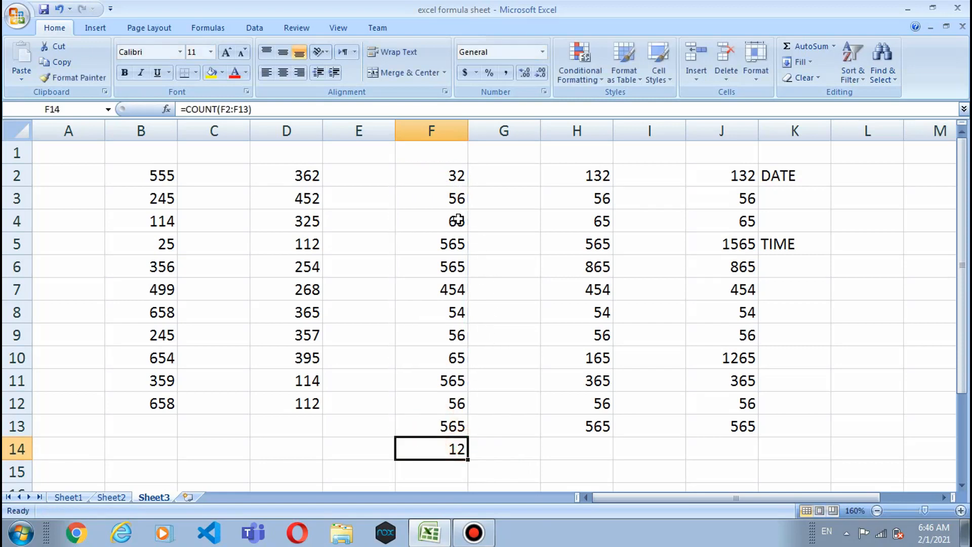
pyautogui.click(436, 171)
pyautogui.moveTo(436, 171); pyautogui.dragTo(416, 425)
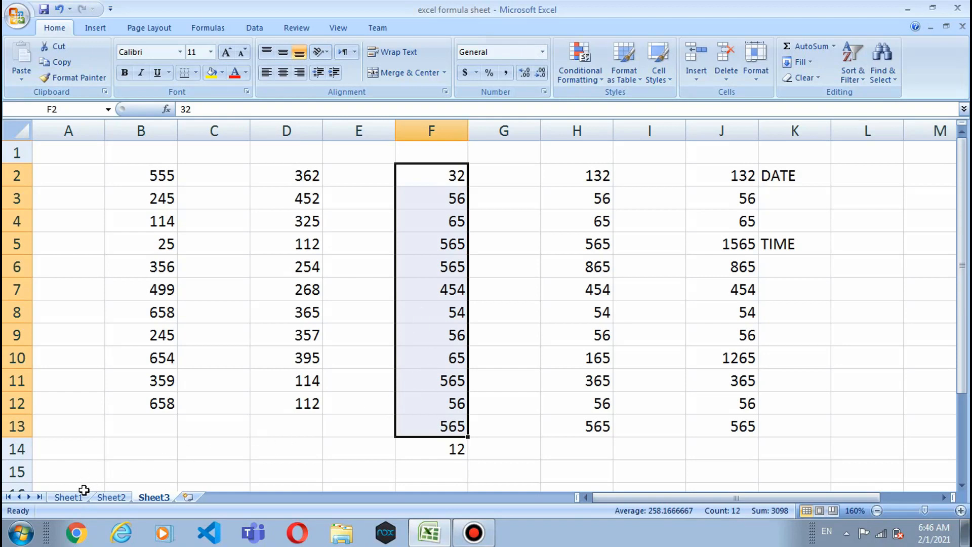
pyautogui.click(69, 498)
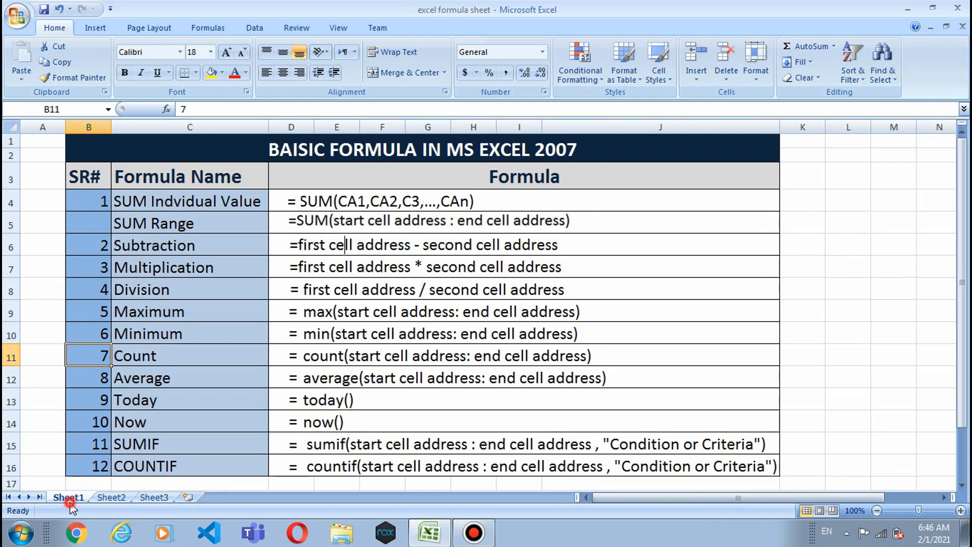
pyautogui.click(111, 498)
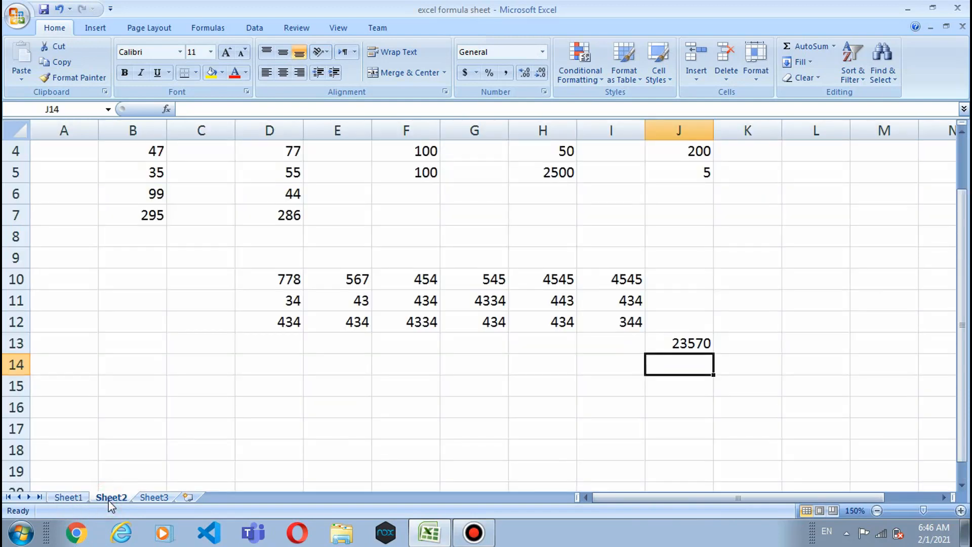
pyautogui.click(154, 497)
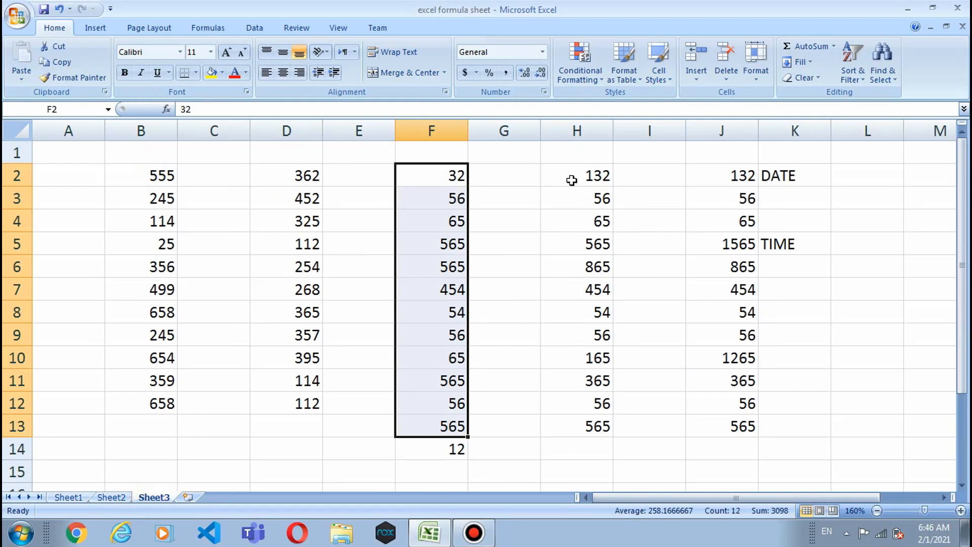
# Step: Enter =average(h2:h13) in H14, correcting the mistyped end row
pyautogui.click(563, 454)
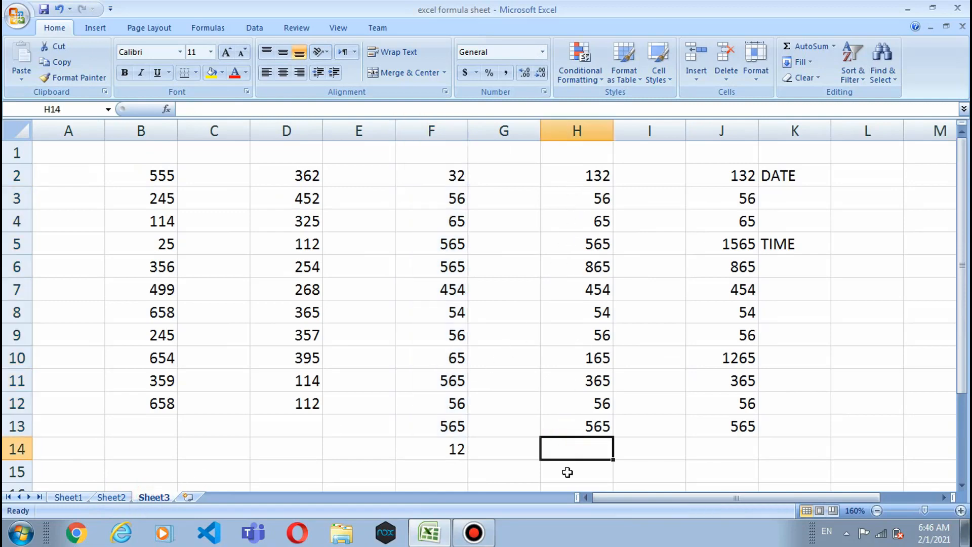
pyautogui.write('=aver')
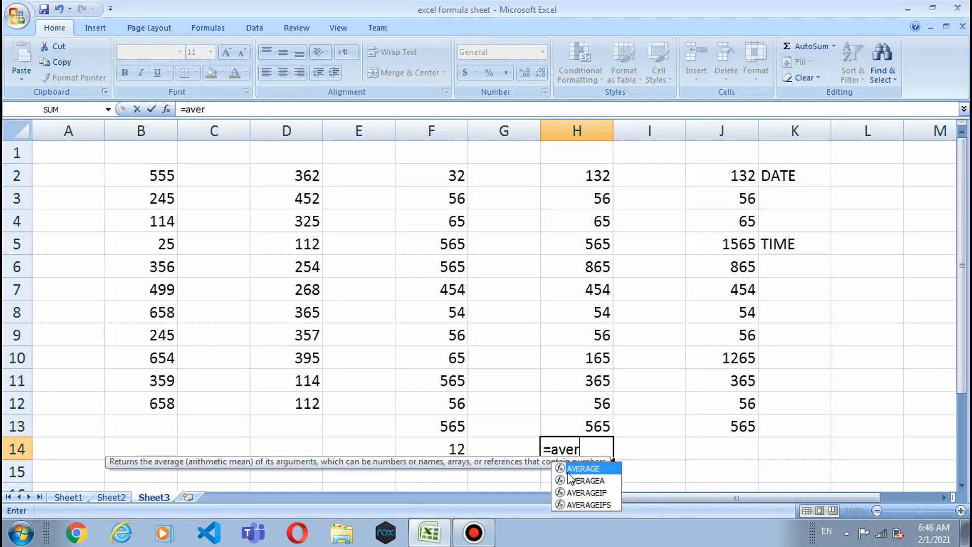
pyautogui.write('age')
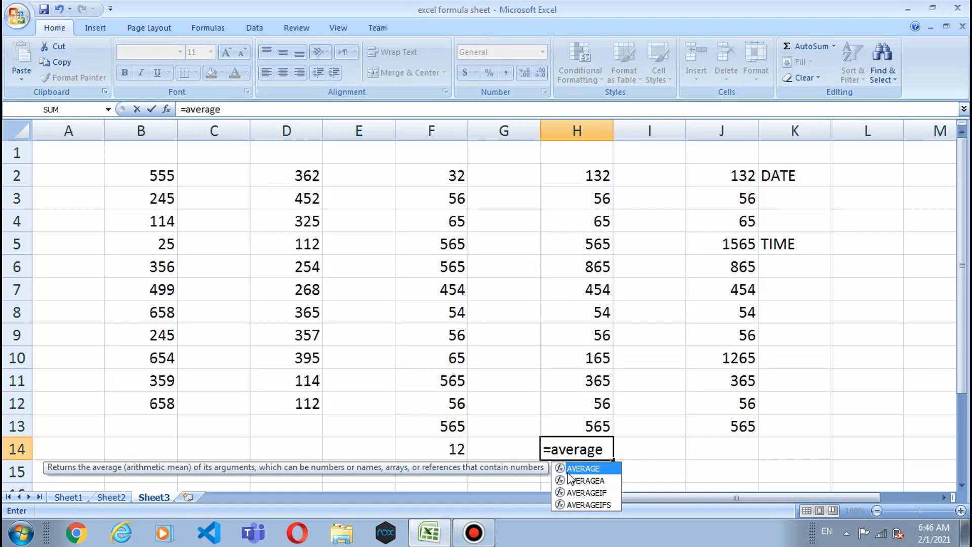
pyautogui.write('(')
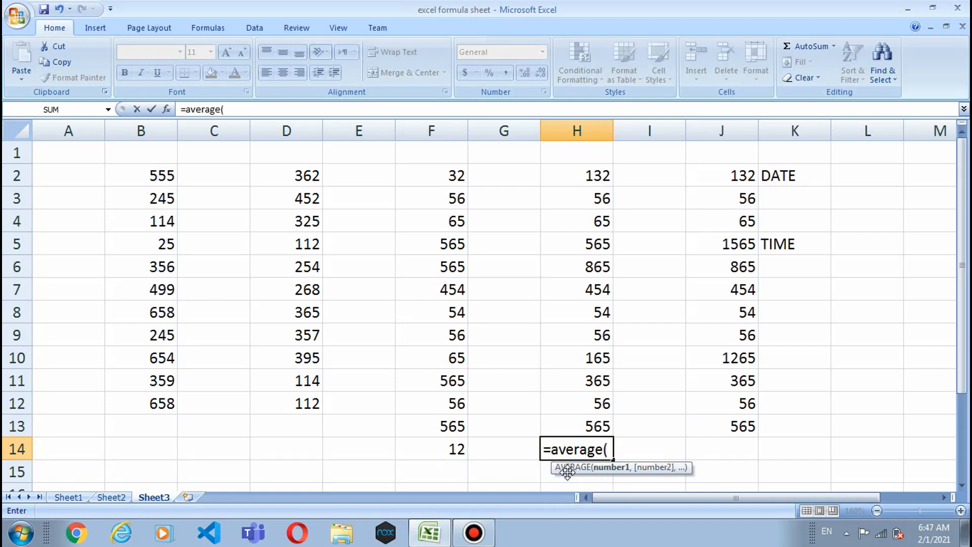
pyautogui.write('h2')
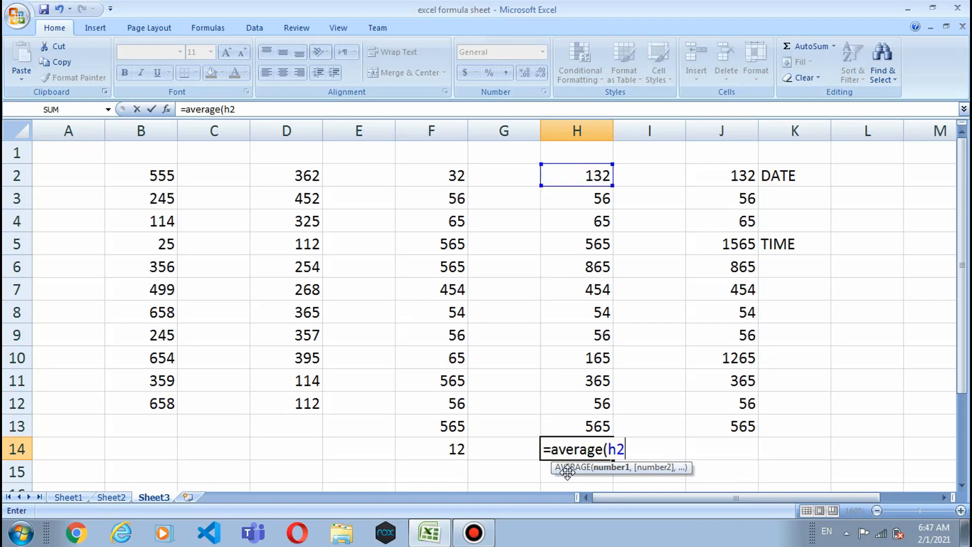
pyautogui.write(':h1')
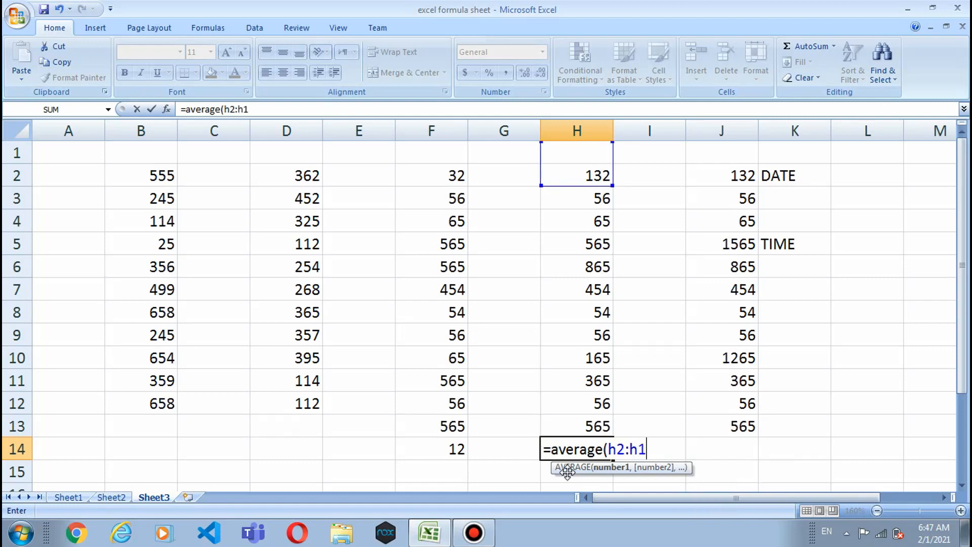
pyautogui.write('2')
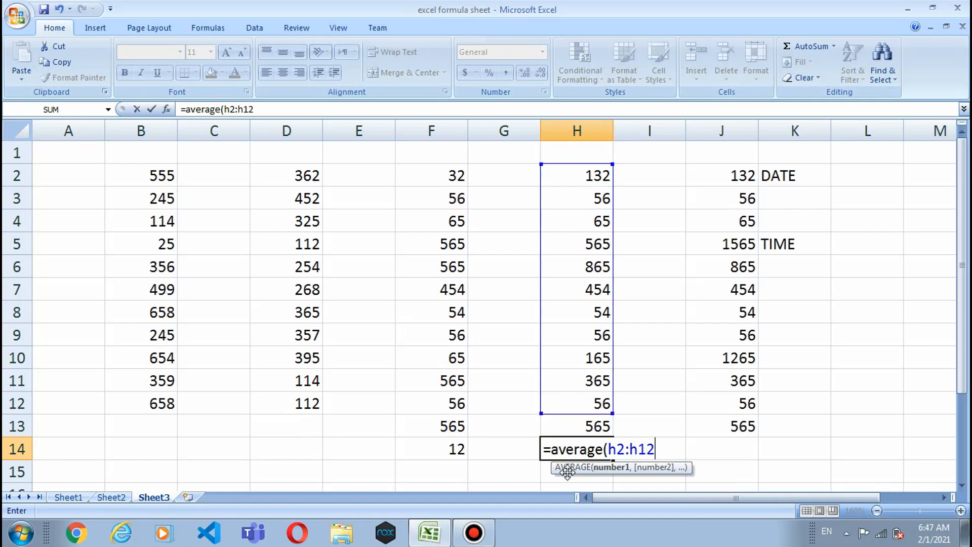
pyautogui.press('BackSpace')
pyautogui.write('3)')
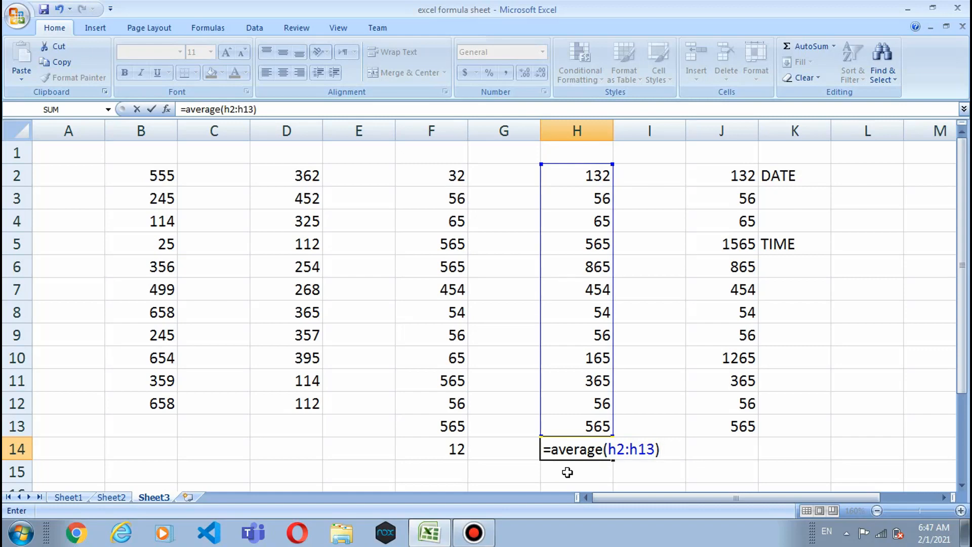
pyautogui.press('Return')
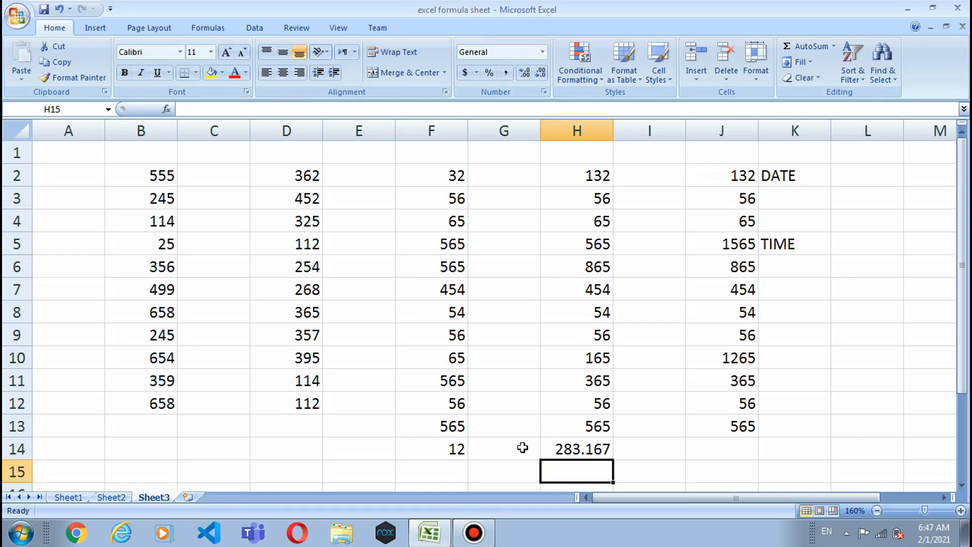
# Step: Consult the TODAY row in Sheet1's formula reference table, then return to Sheet3
pyautogui.click(70, 497)
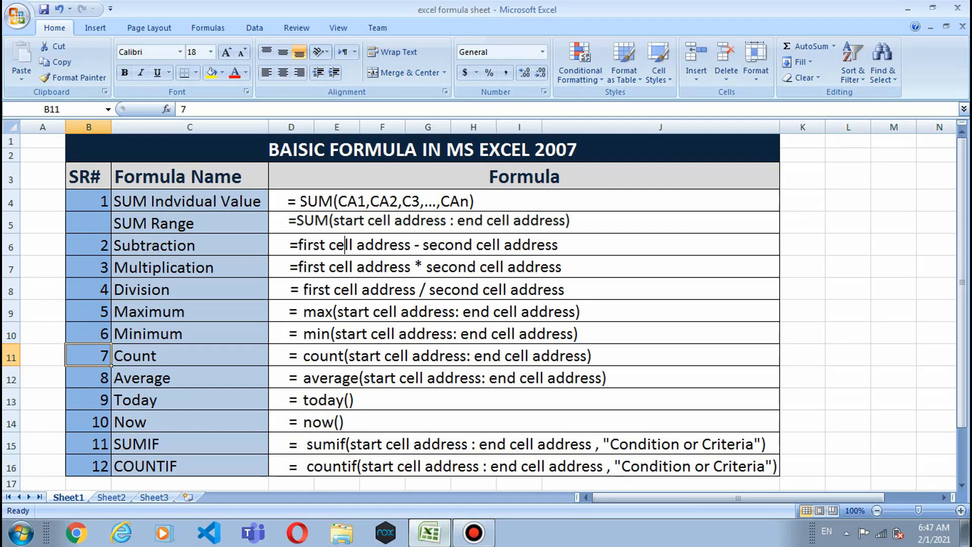
pyautogui.click(430, 531)
pyautogui.click(431, 531)
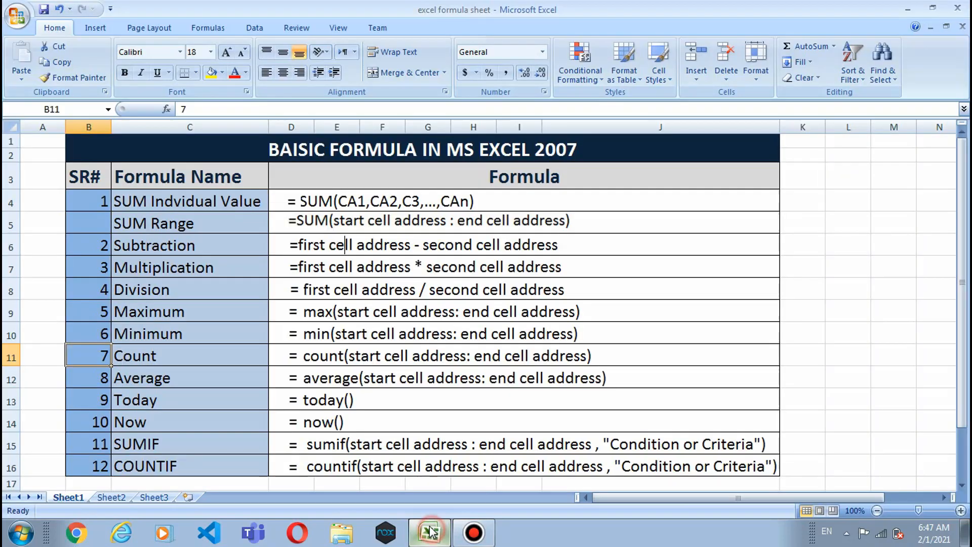
pyautogui.click(159, 500)
# Step: Enter =today() in L2 beside the DATE label, fixing the typo in the function name
pyautogui.click(864, 180)
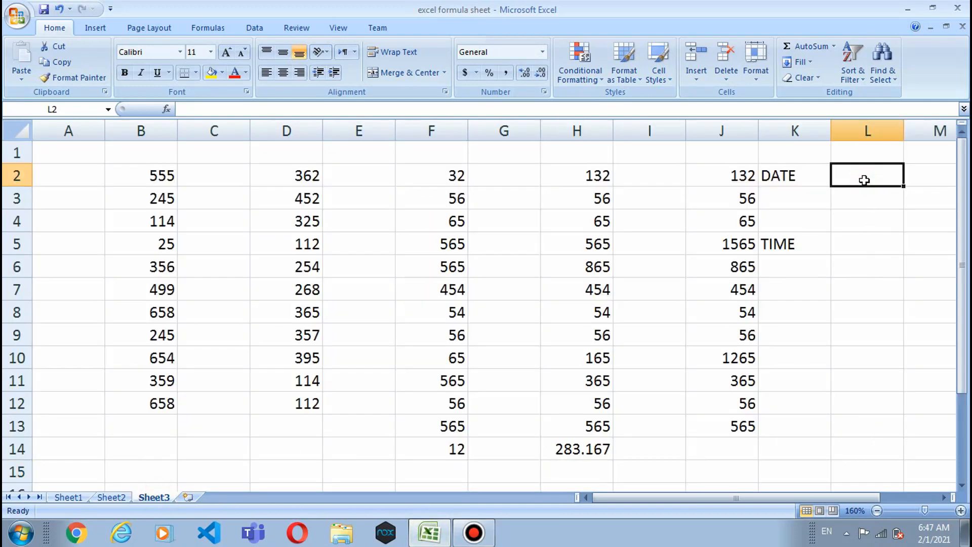
pyautogui.write('=')
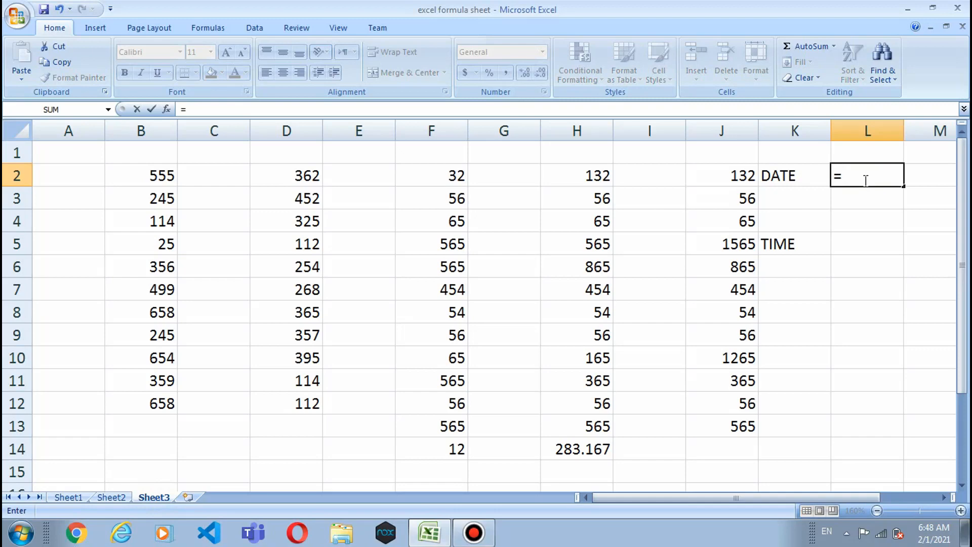
pyautogui.write('to')
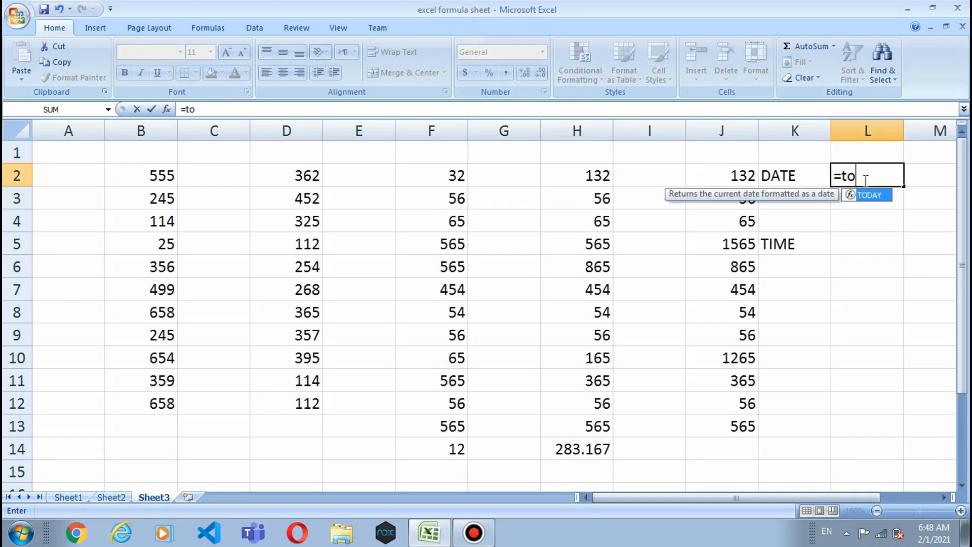
pyautogui.write('day(')
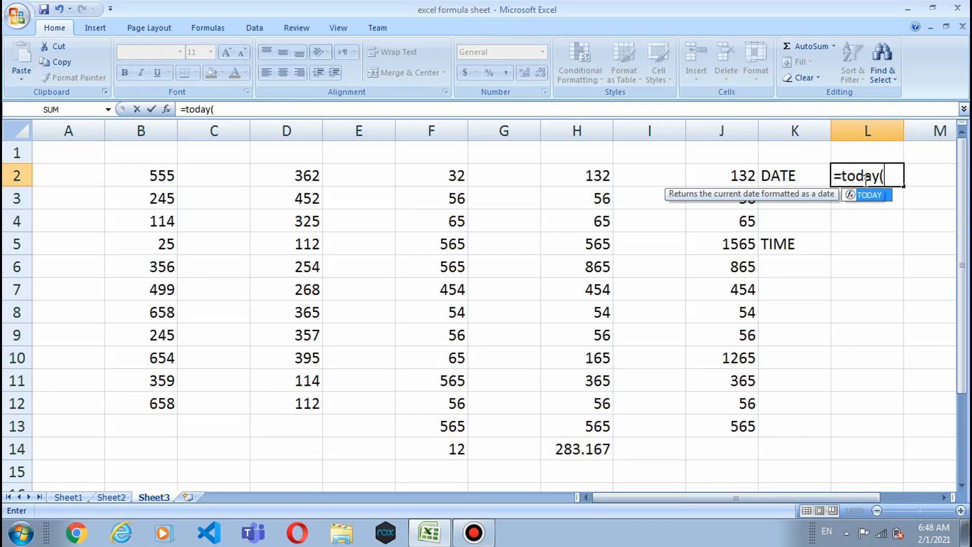
pyautogui.write(')')
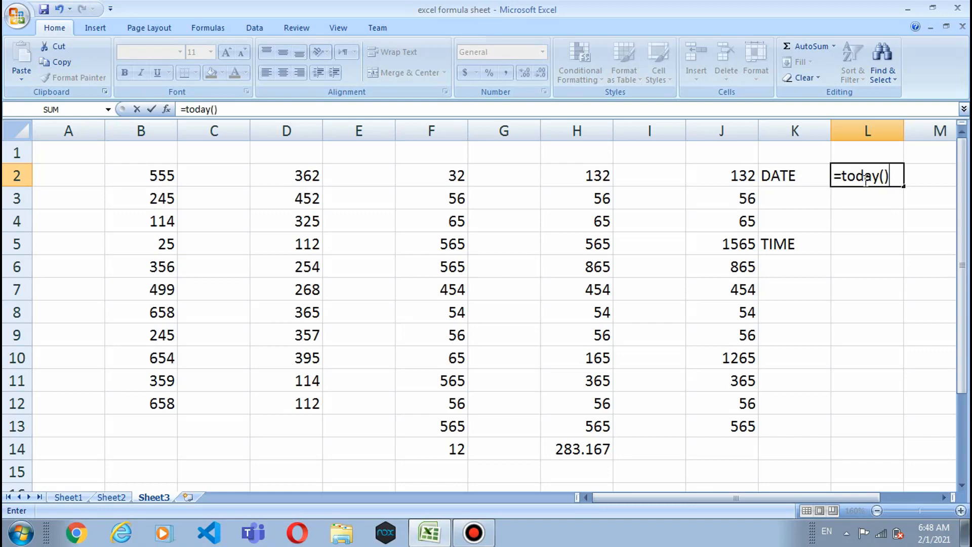
pyautogui.press('Return')
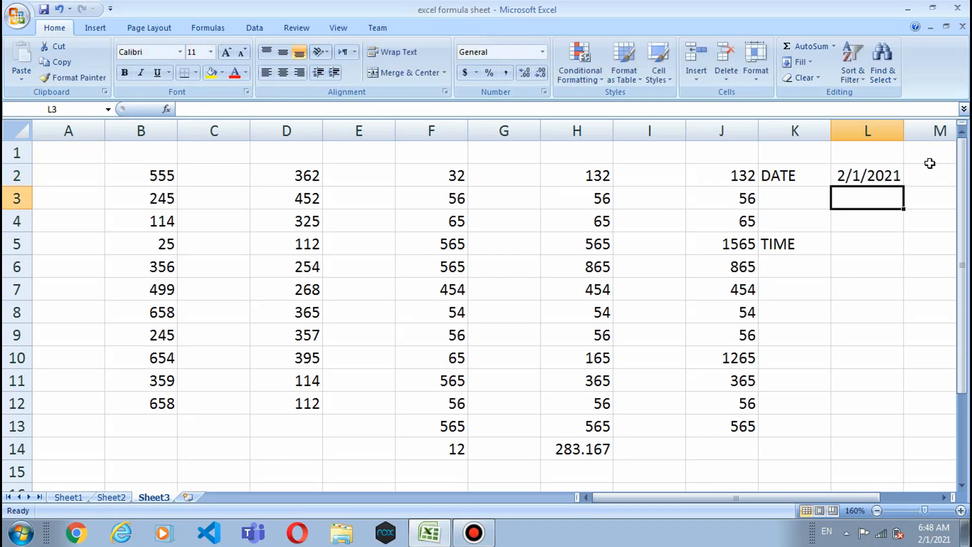
pyautogui.click(444, 532)
pyautogui.click(445, 532)
# Step: Consult the formula reference table on Sheet1, then return to Sheet3
pyautogui.click(70, 496)
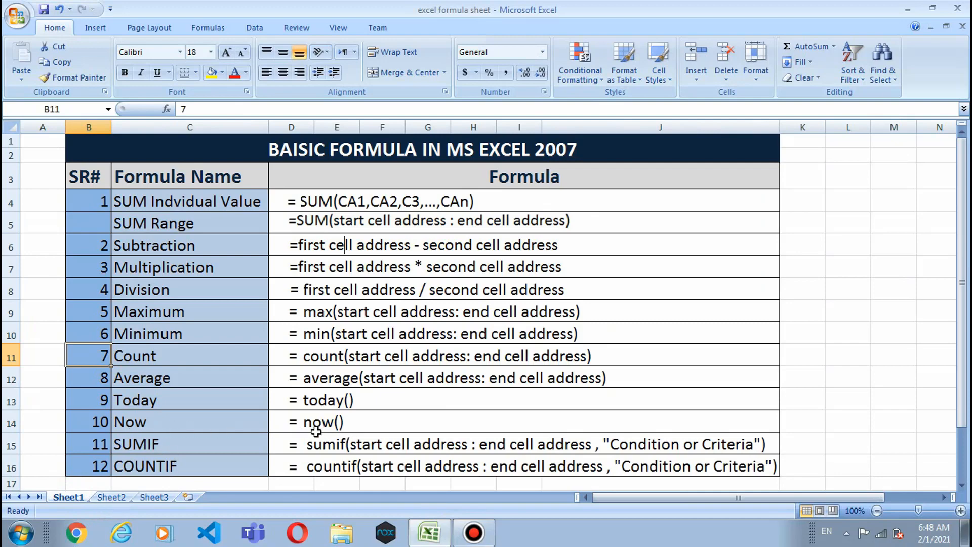
pyautogui.click(428, 538)
pyautogui.click(428, 538)
pyautogui.click(154, 496)
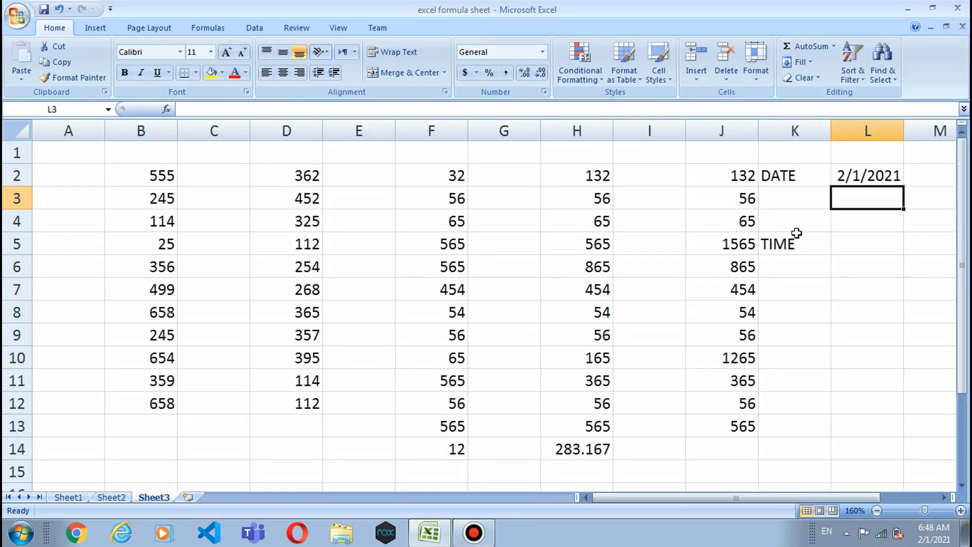
# Step: Enter =now() in L5 beside the TIME label to show the current date and time
pyautogui.click(844, 236)
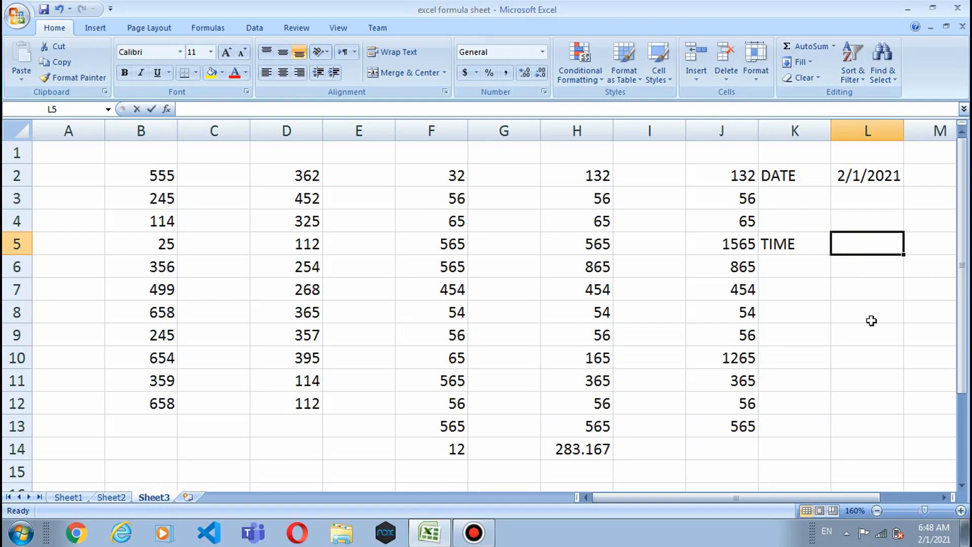
pyautogui.write('=no')
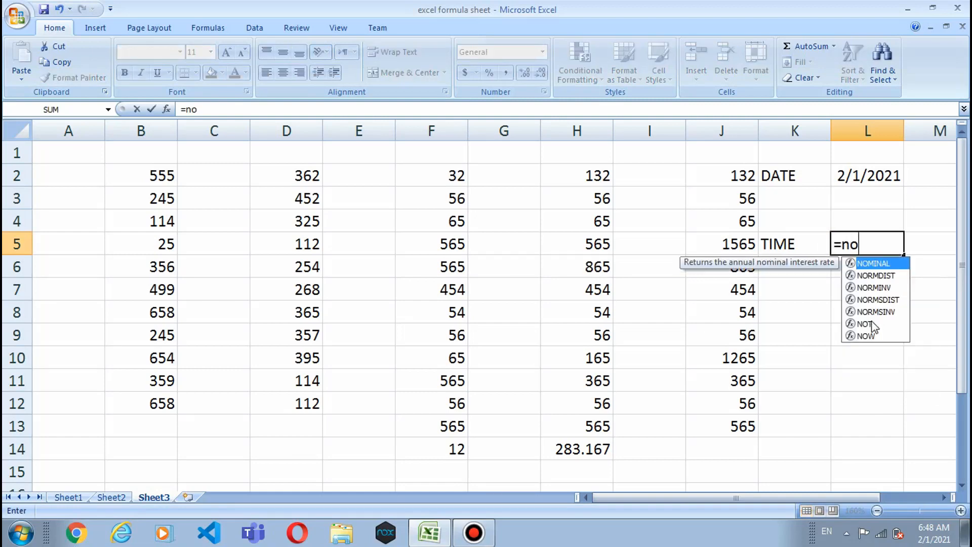
pyautogui.write('w()')
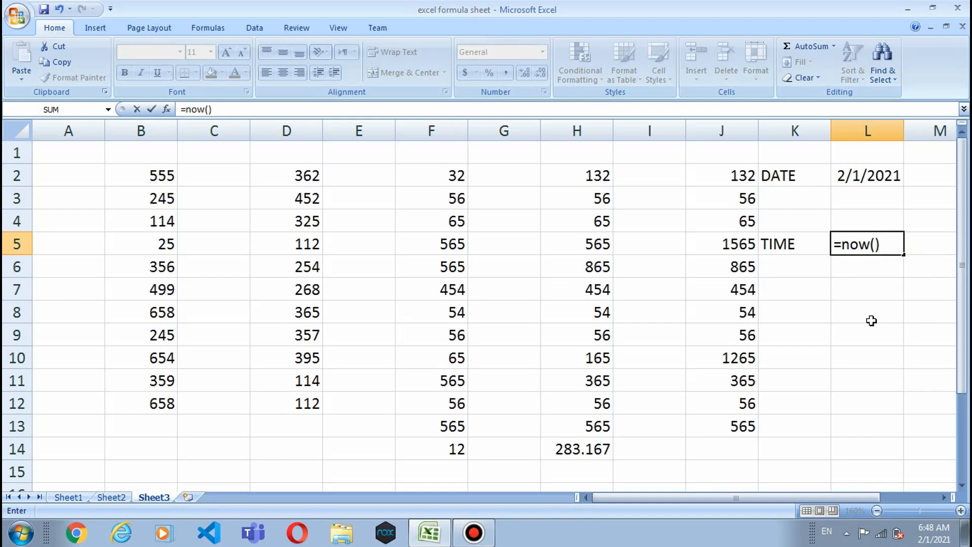
pyautogui.press('Return')
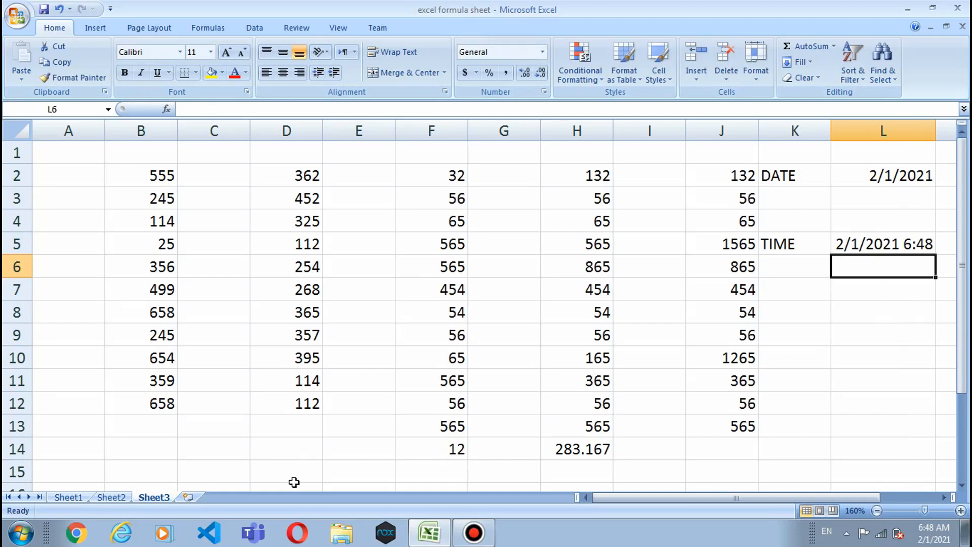
# Step: Review Sheet1's reference table, then delete the AVERAGE formula from H14 on Sheet3
pyautogui.click(71, 497)
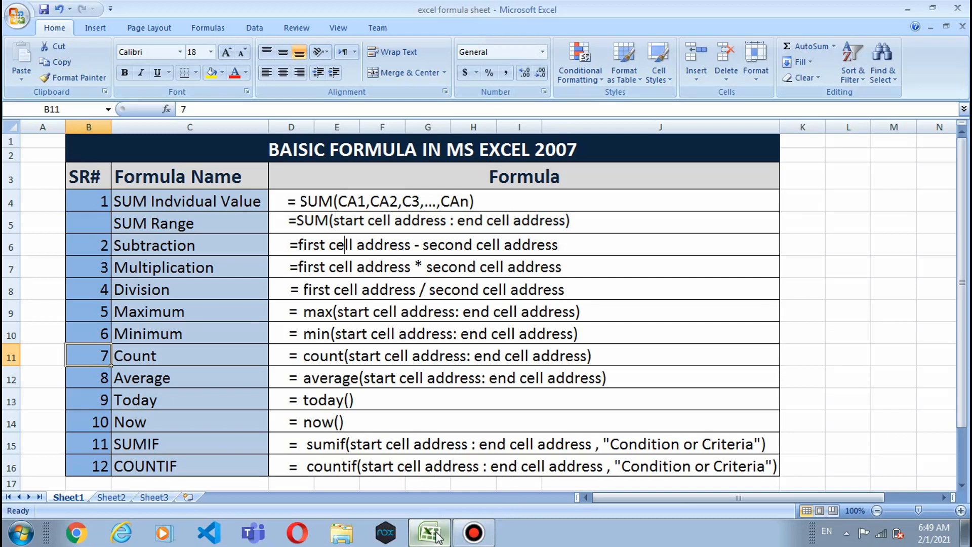
pyautogui.moveTo(437, 536)
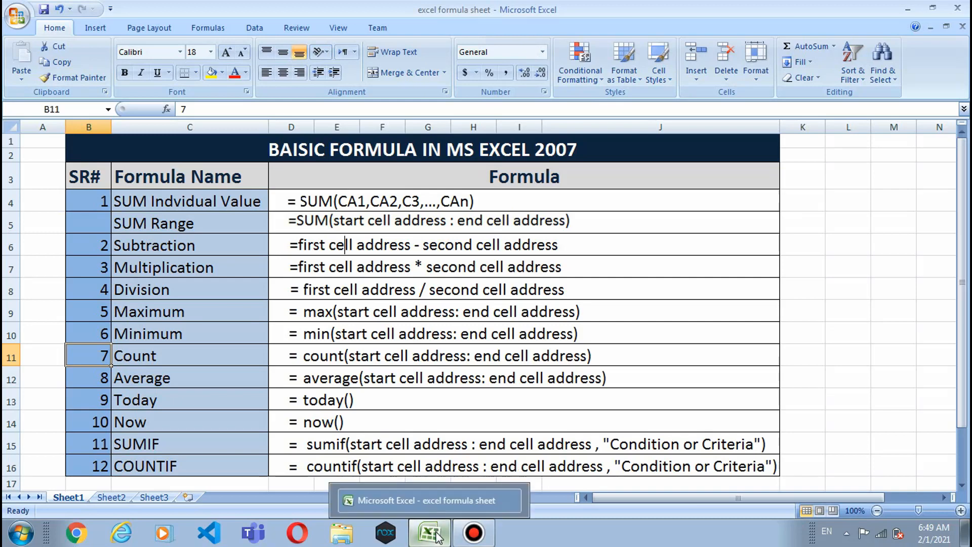
pyautogui.click(151, 496)
pyautogui.scroll(-1, 506, 392)
pyautogui.scroll(1, 506, 392)
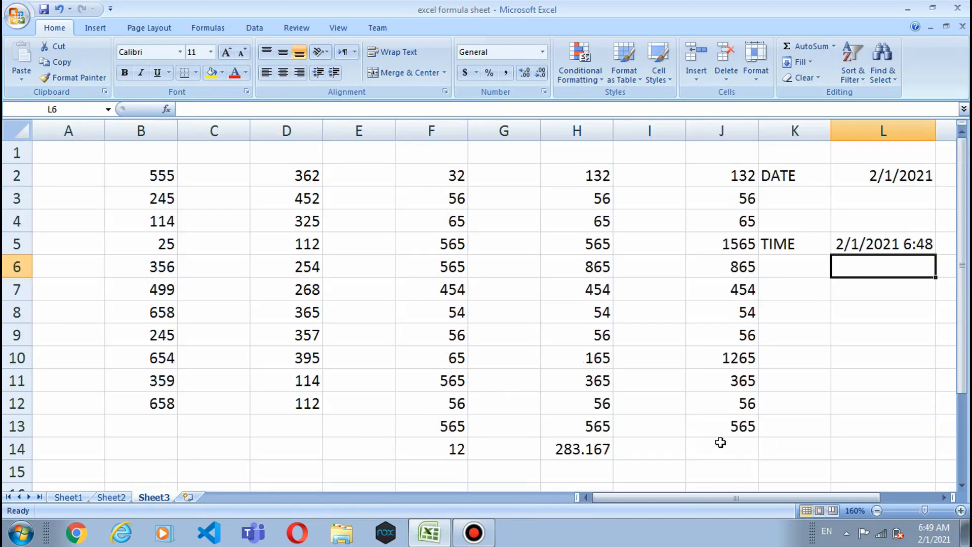
pyautogui.click(568, 448)
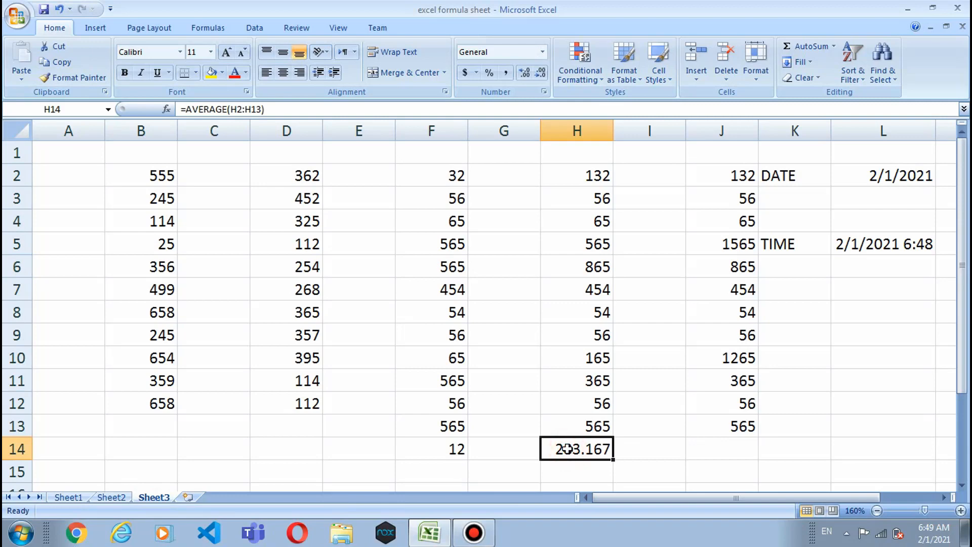
pyautogui.press('Delete')
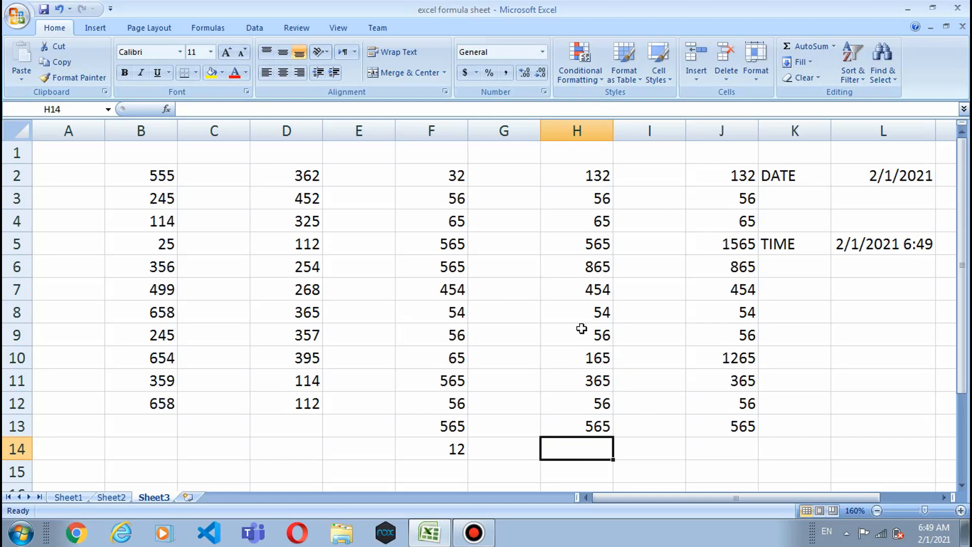
# Step: Type =sumif(h2:h13,"") into H14 with an empty criterion, returning 0
pyautogui.write('=')
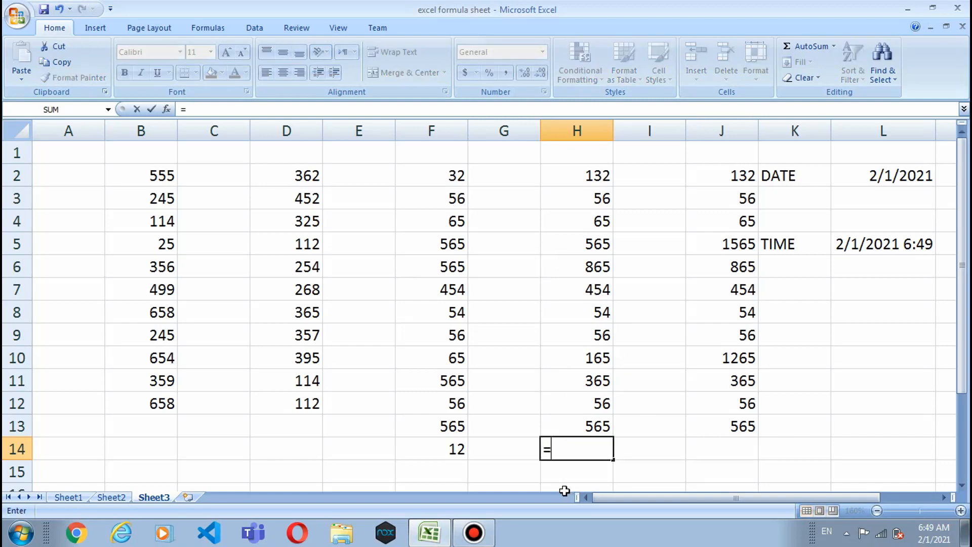
pyautogui.write('sumif(')
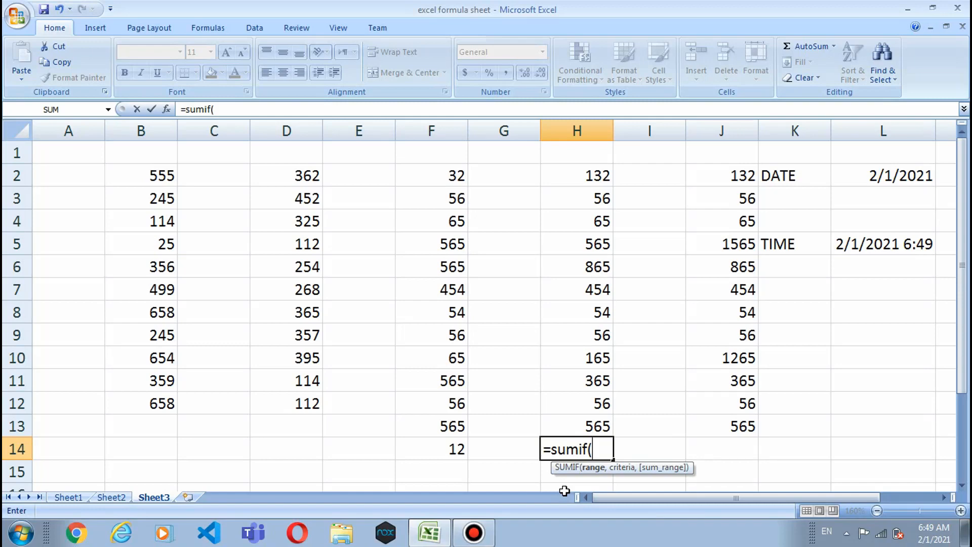
pyautogui.write('h2:h')
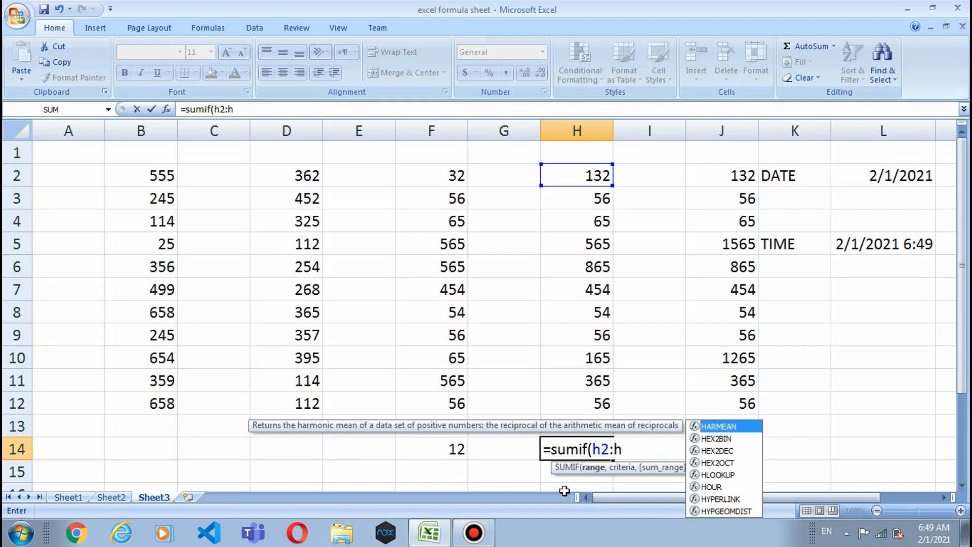
pyautogui.write('13')
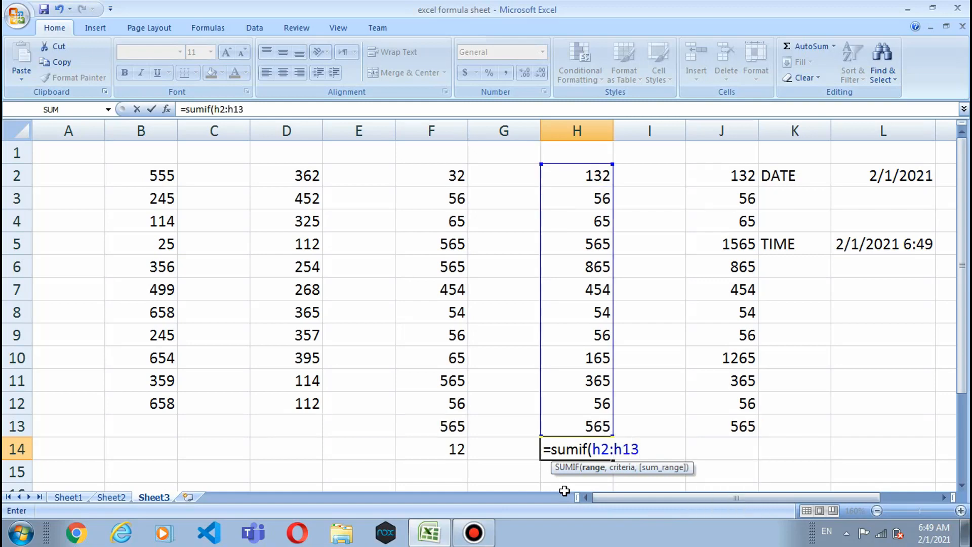
pyautogui.write(',')
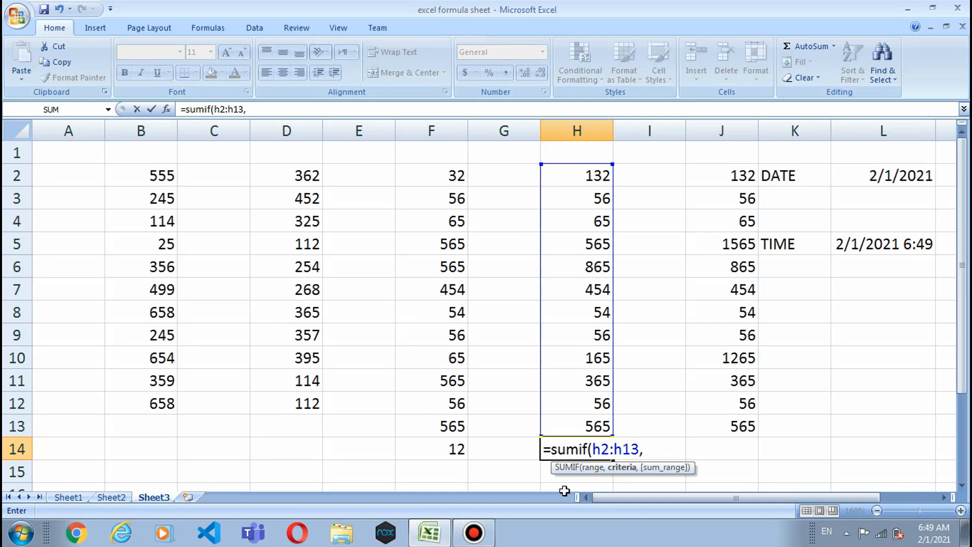
pyautogui.write('""')
pyautogui.press('Left')
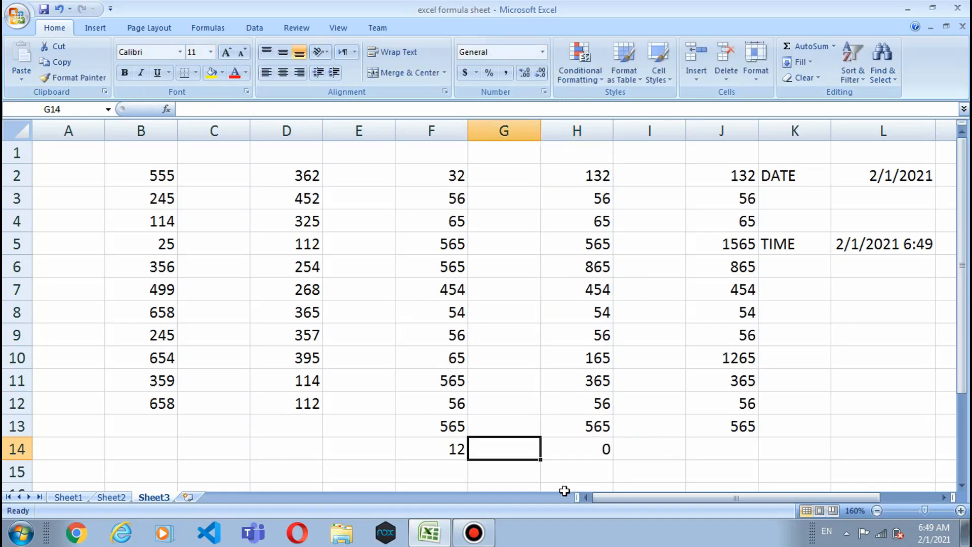
pyautogui.press('Right')
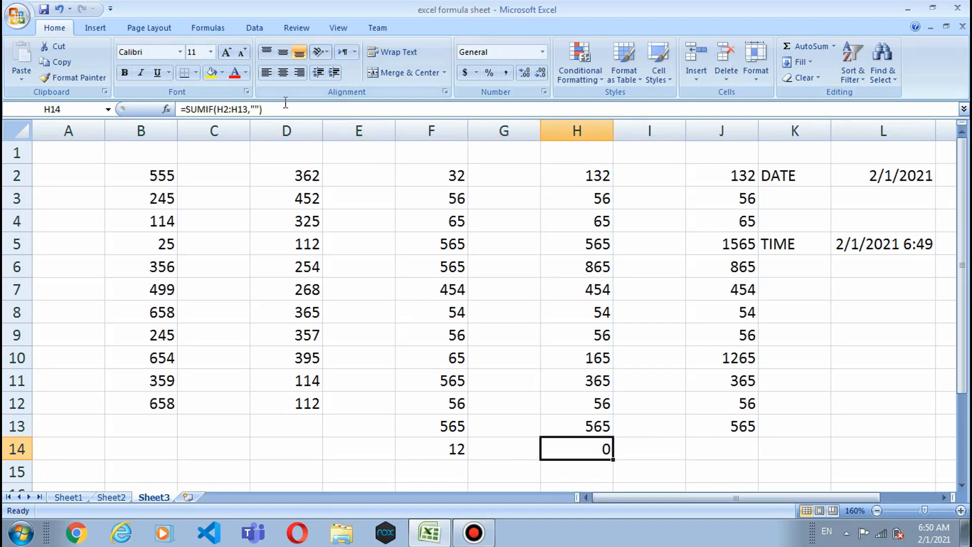
# Step: Fill the SUMIF criterion in H14 with >=100 so it returns 3111
pyautogui.click(253, 108)
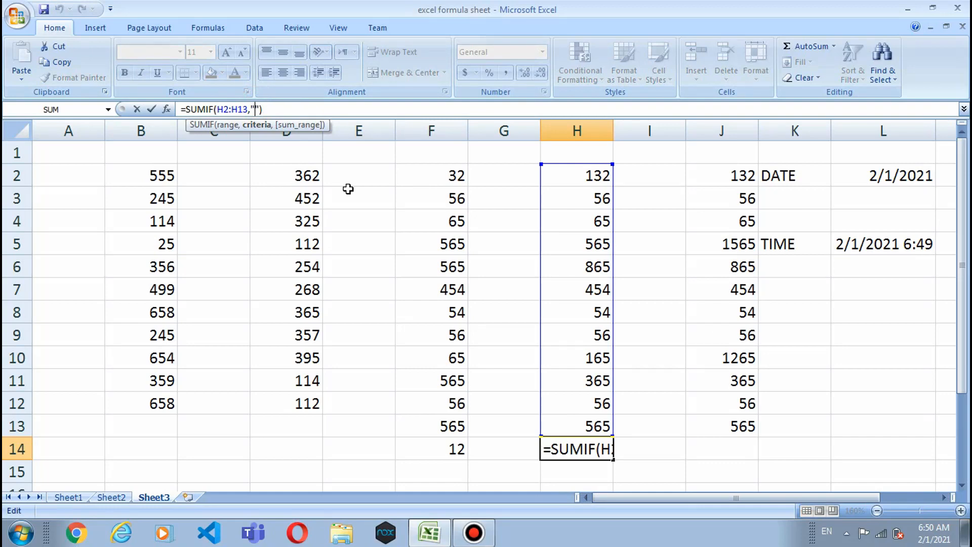
pyautogui.doubleClick(610, 449)
pyautogui.click(661, 449)
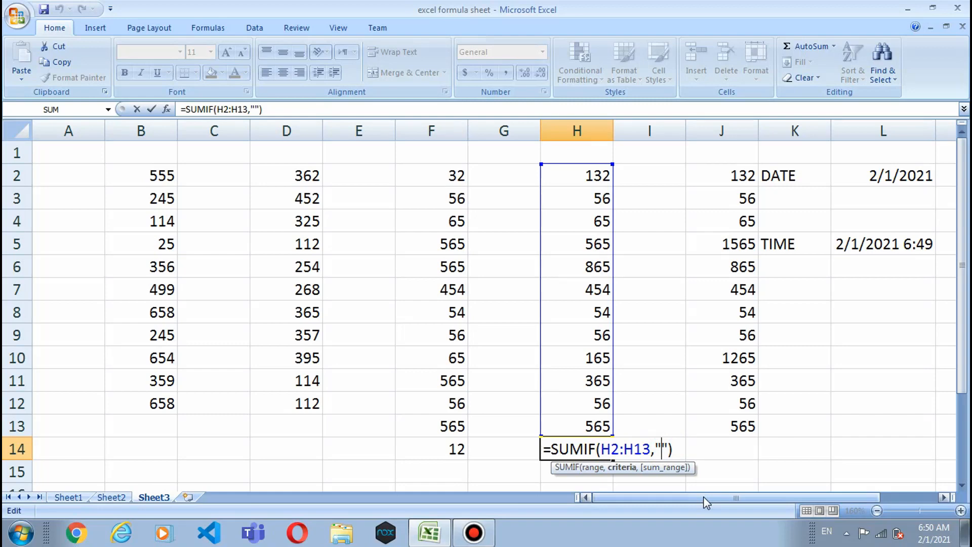
pyautogui.write('>=100')
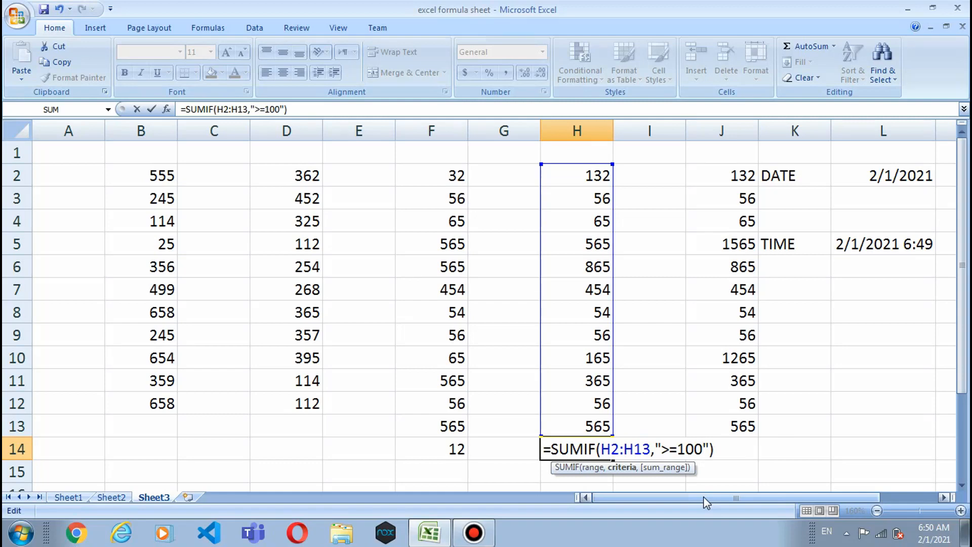
pyautogui.press('Return')
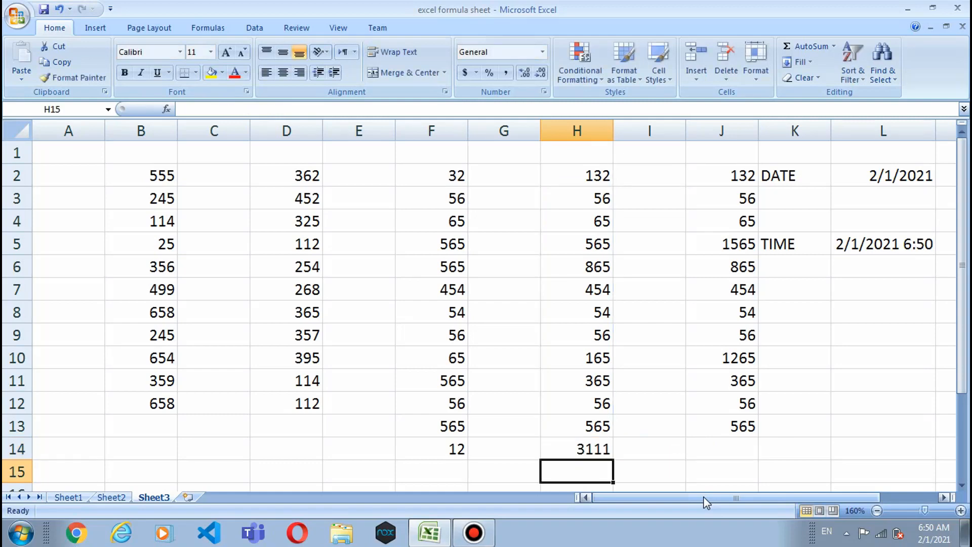
# Step: Check which column H values are 100 or more, then select H15
pyautogui.click(583, 425)
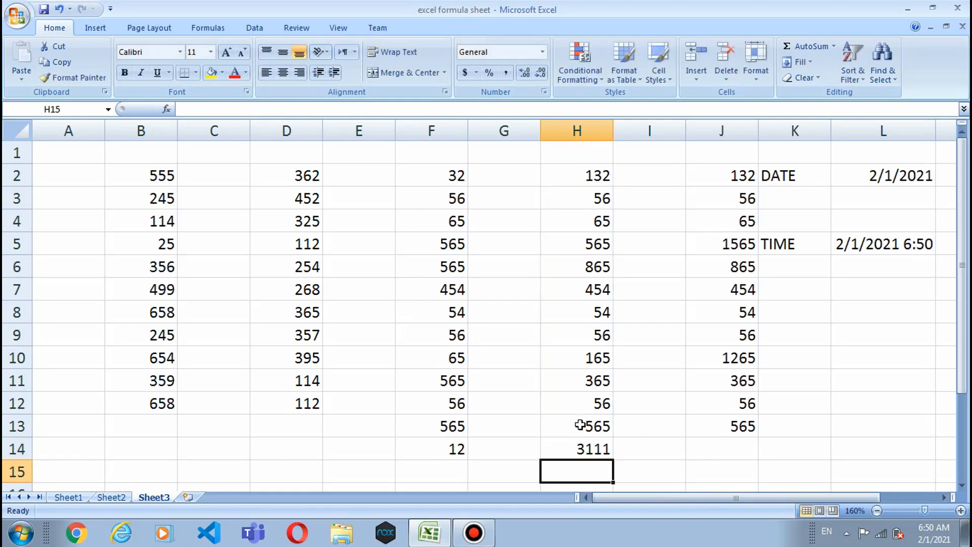
pyautogui.click(580, 383)
pyautogui.click(582, 359)
pyautogui.click(583, 286)
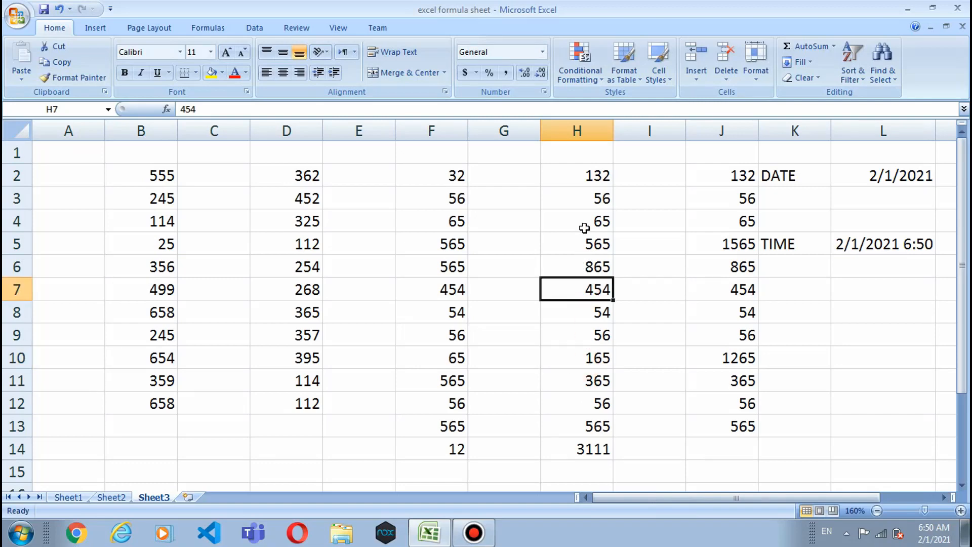
pyautogui.click(582, 475)
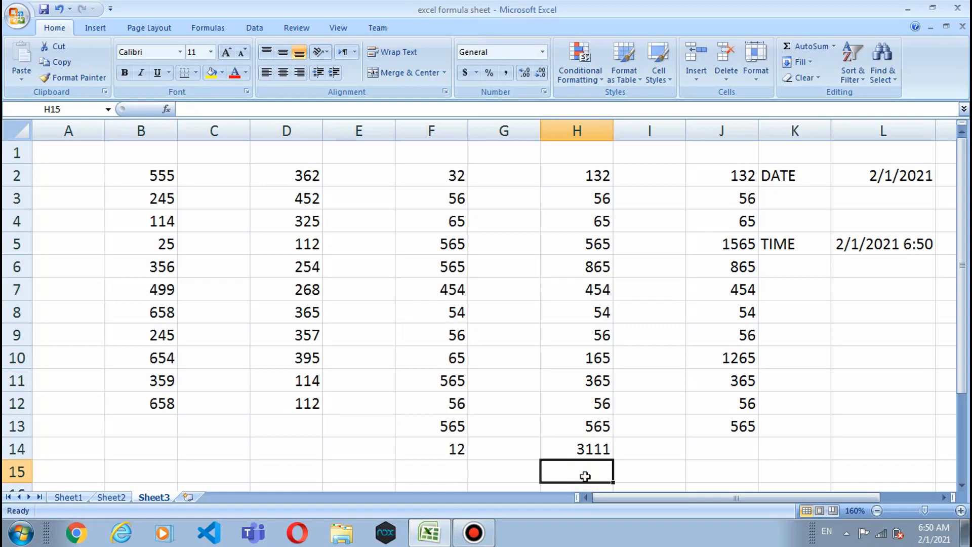
pyautogui.scroll(-1, 585, 475)
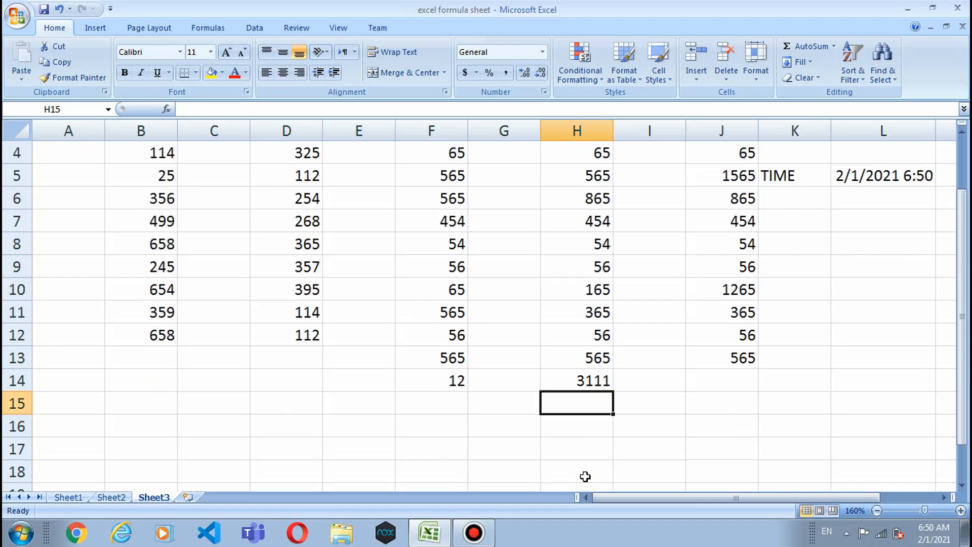
pyautogui.scroll(1, 585, 476)
pyautogui.scroll(-1, 585, 475)
# Step: Enter =sumif(h2:h13,"<100") in H15 to total values below 100, giving 287
pyautogui.write('=s')
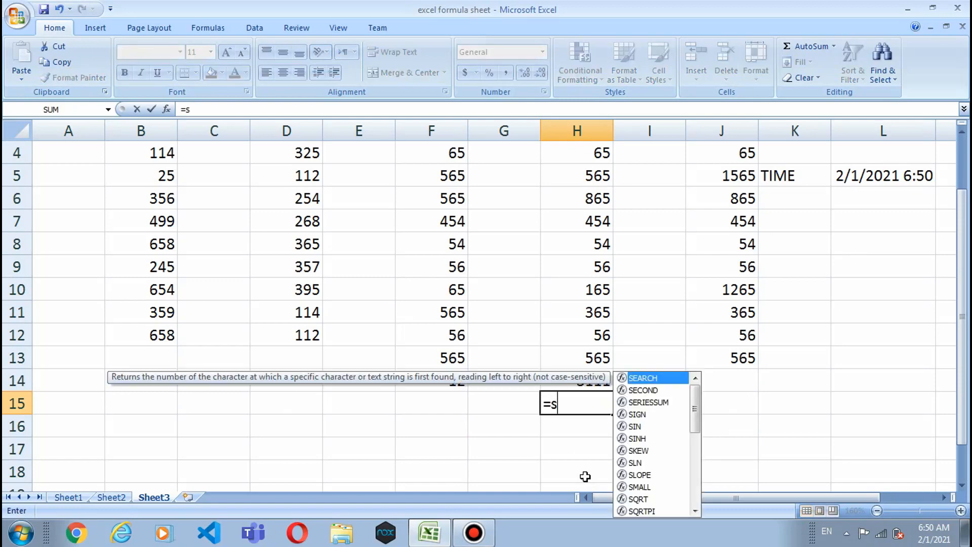
pyautogui.write('um')
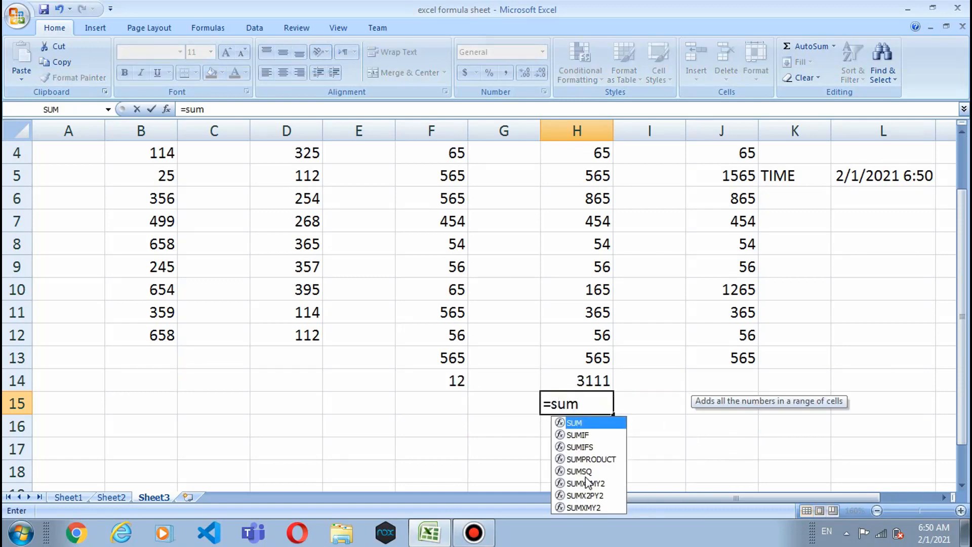
pyautogui.write('if(')
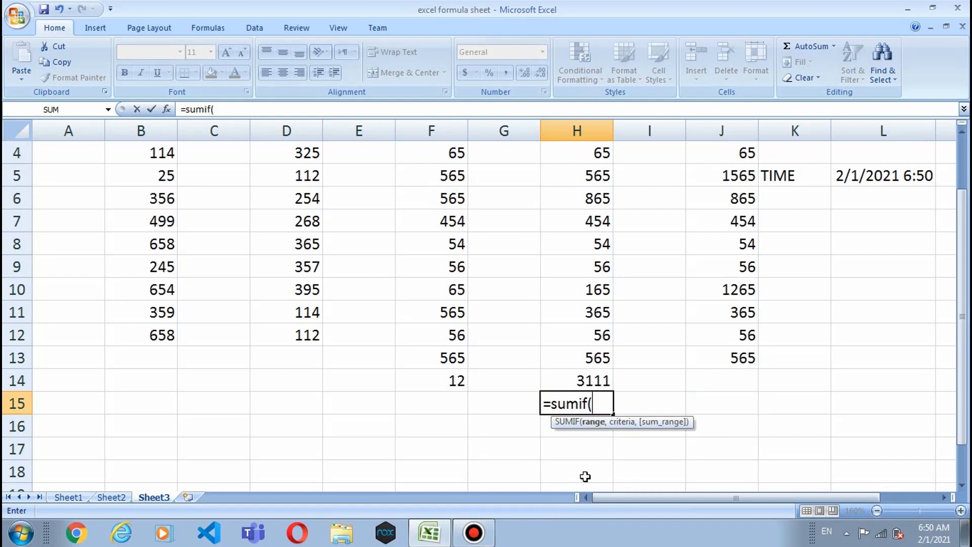
pyautogui.write('h2:h13')
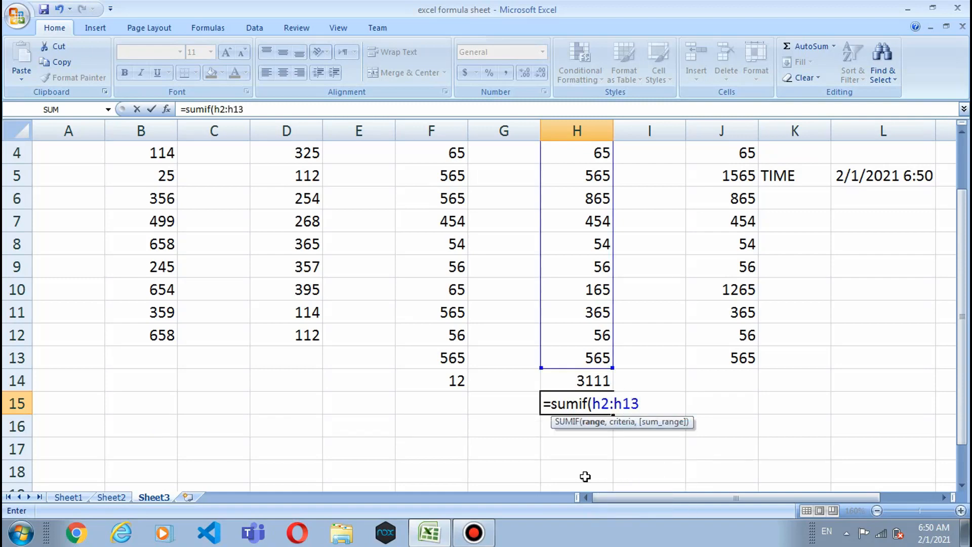
pyautogui.write(',"')
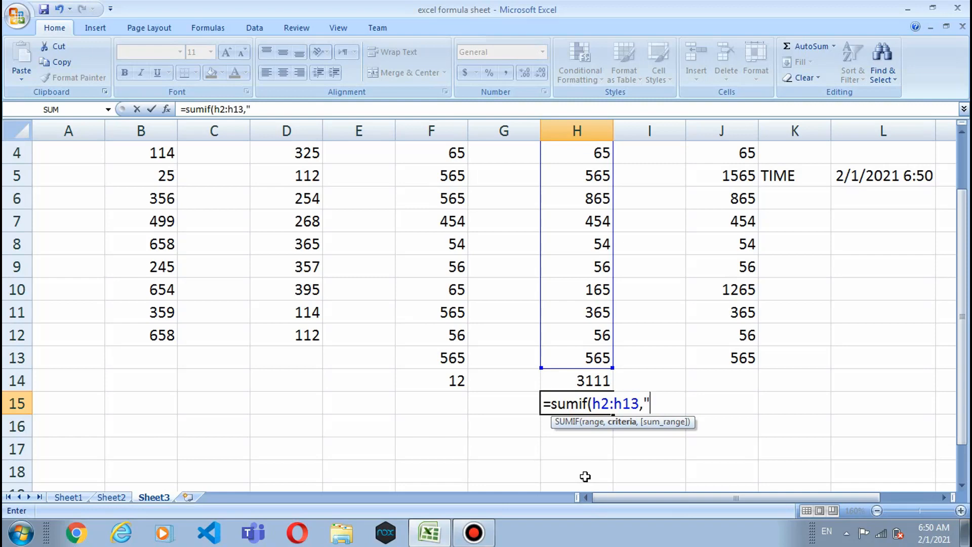
pyautogui.write('<100")')
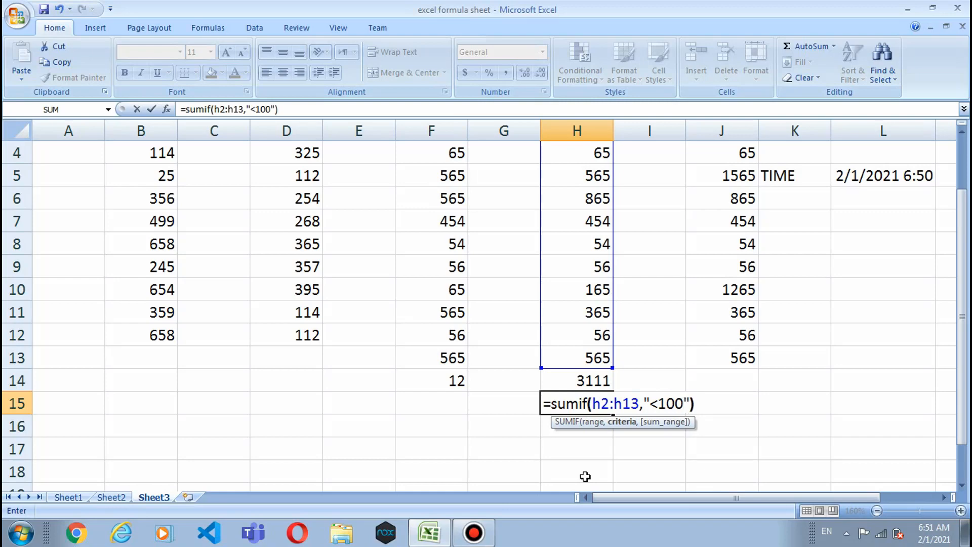
pyautogui.press('Return')
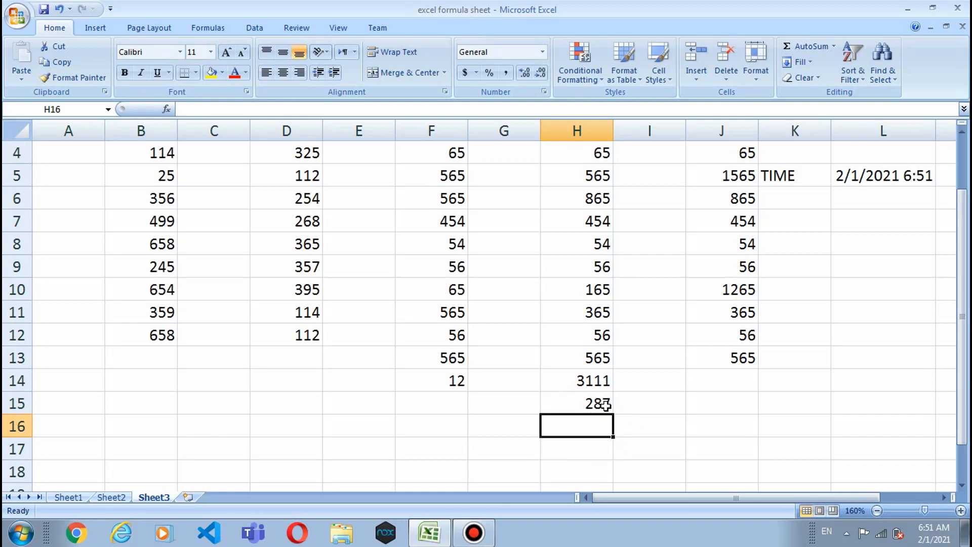
pyautogui.scroll(-1, 606, 405)
# Step: Select H14:H16 and AutoSum the two SUMIF results into H16
pyautogui.click(567, 315)
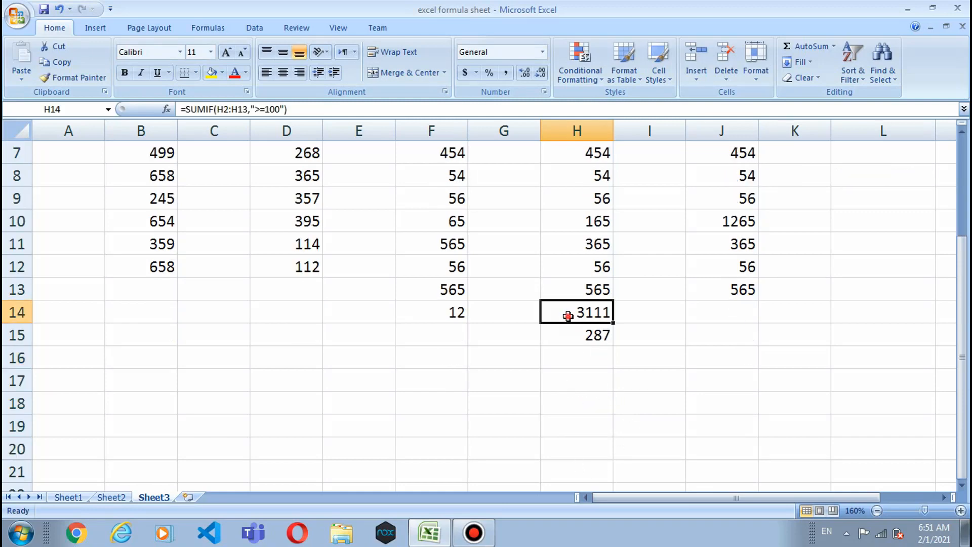
pyautogui.moveTo(567, 315); pyautogui.dragTo(561, 348)
pyautogui.click(569, 328)
pyautogui.click(561, 318)
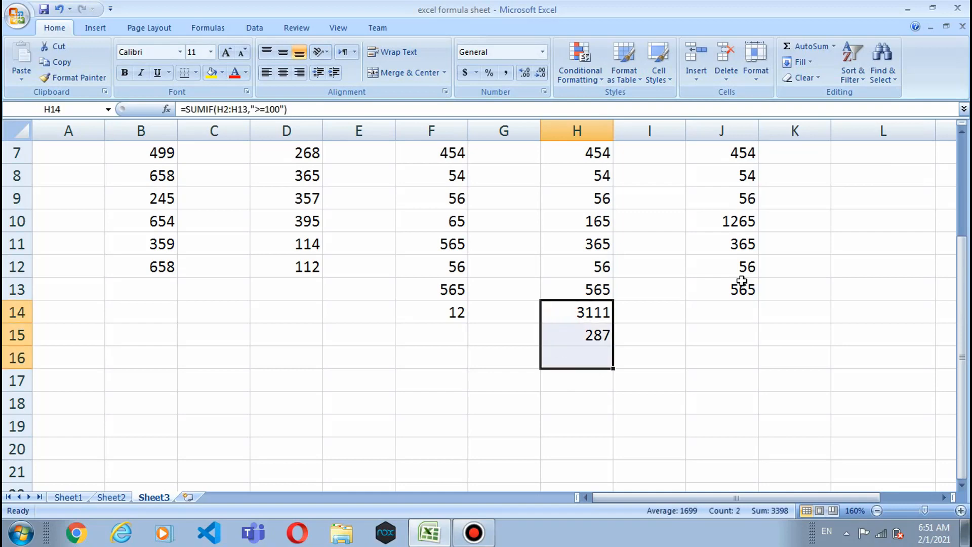
pyautogui.click(807, 46)
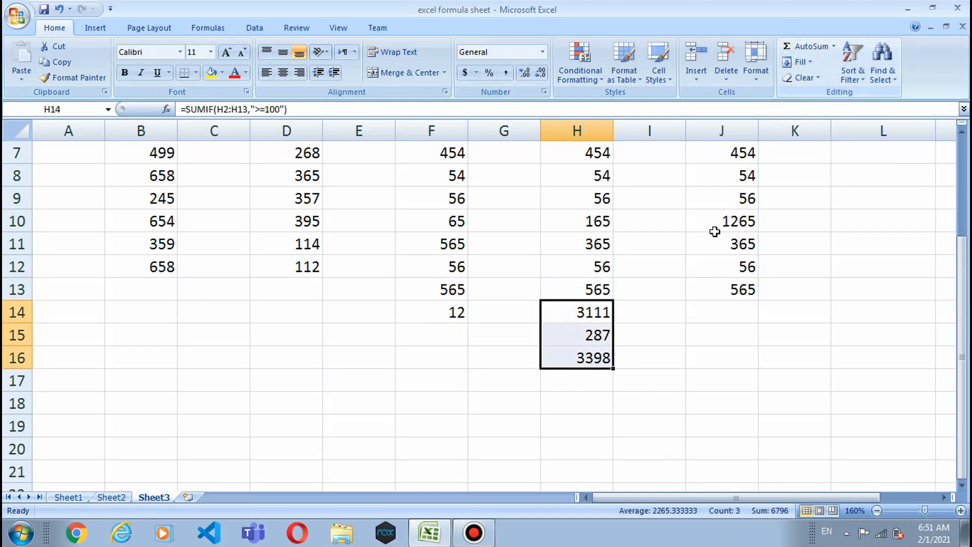
# Step: Enter =sum(h2:h13) in H17 to confirm the 3398 total, then review H14 and H15
pyautogui.click(602, 379)
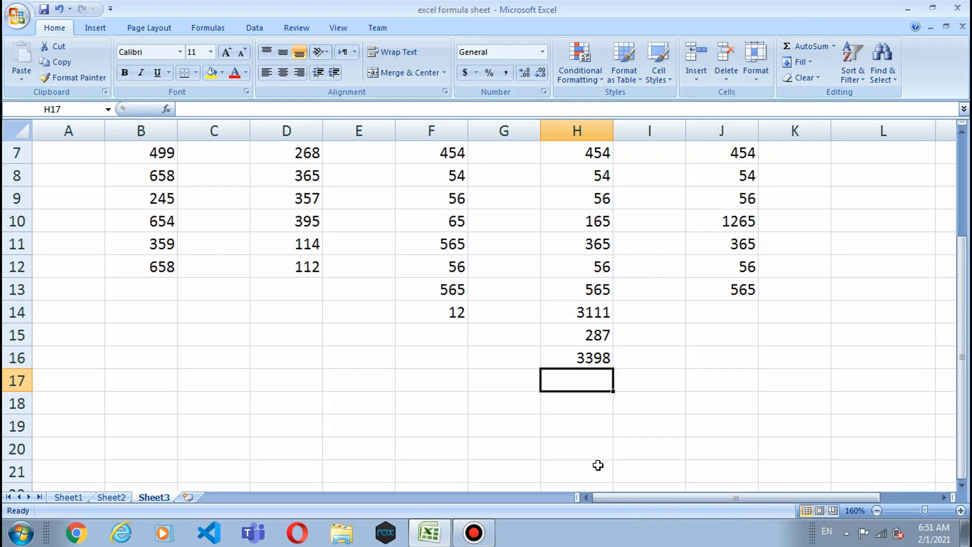
pyautogui.write('=sum')
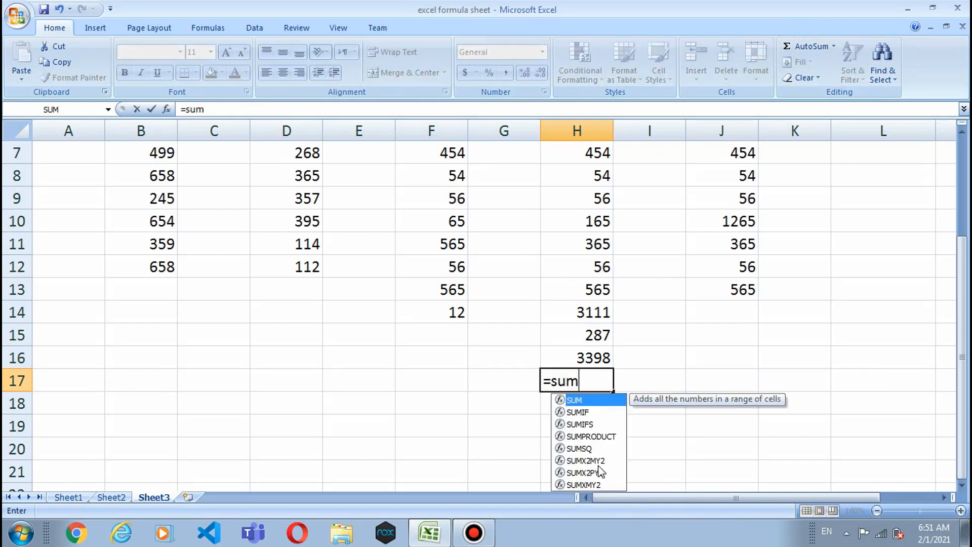
pyautogui.write('(')
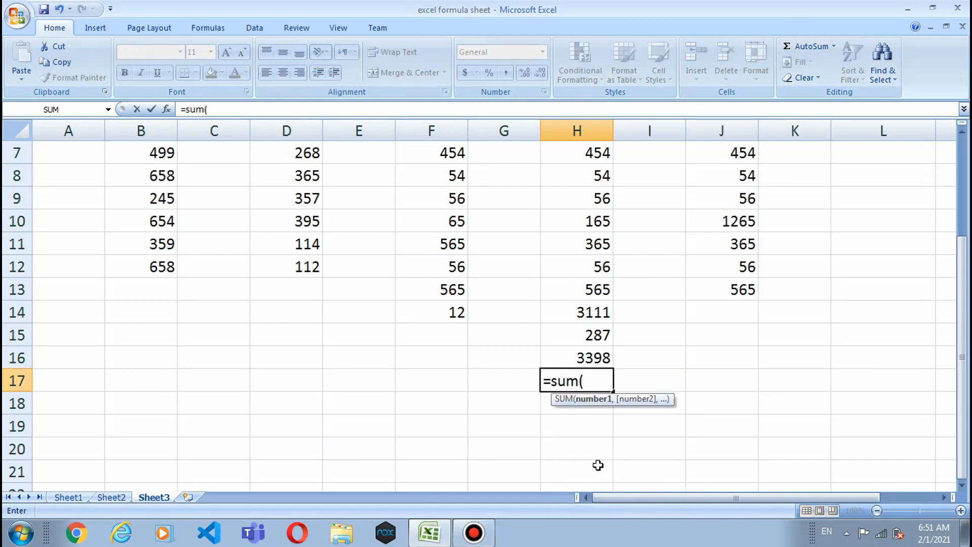
pyautogui.write('h2:h13')
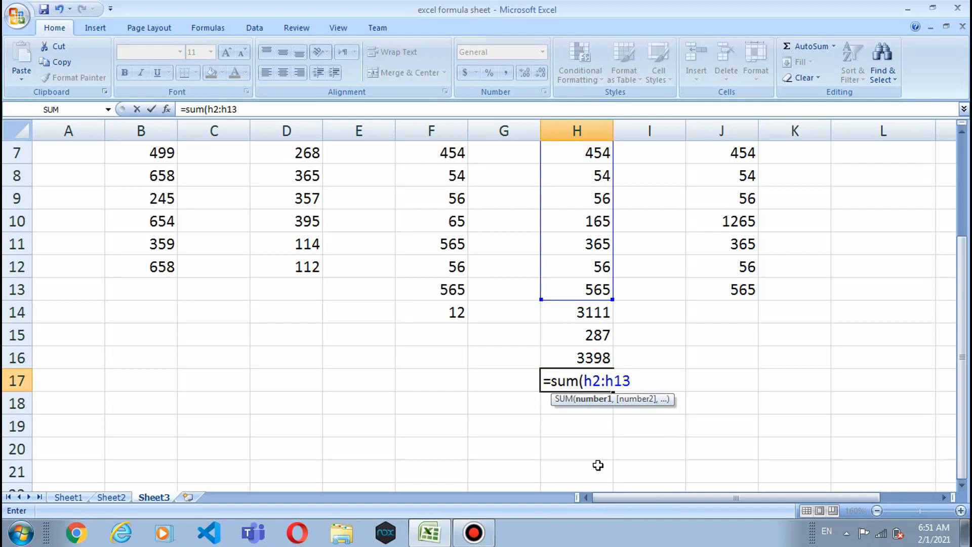
pyautogui.write(')')
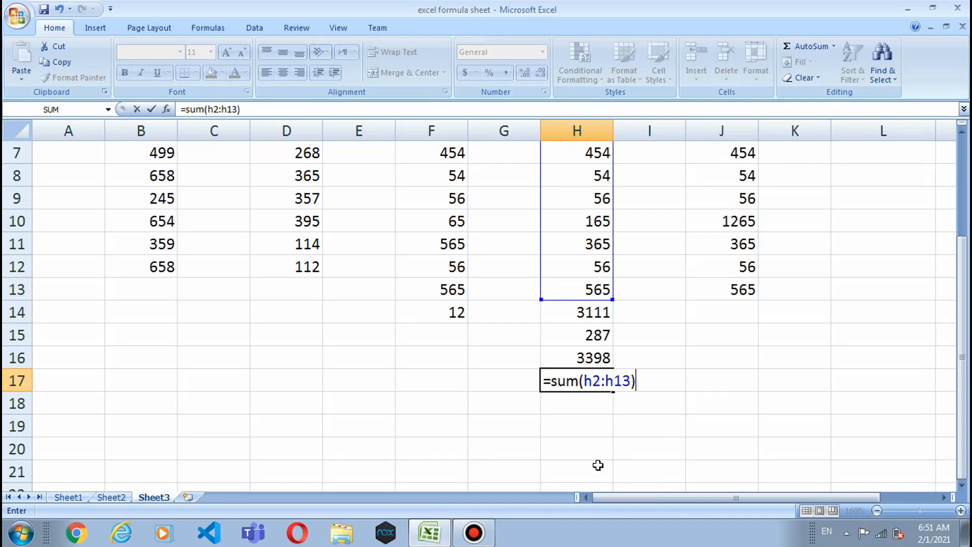
pyautogui.press('Return')
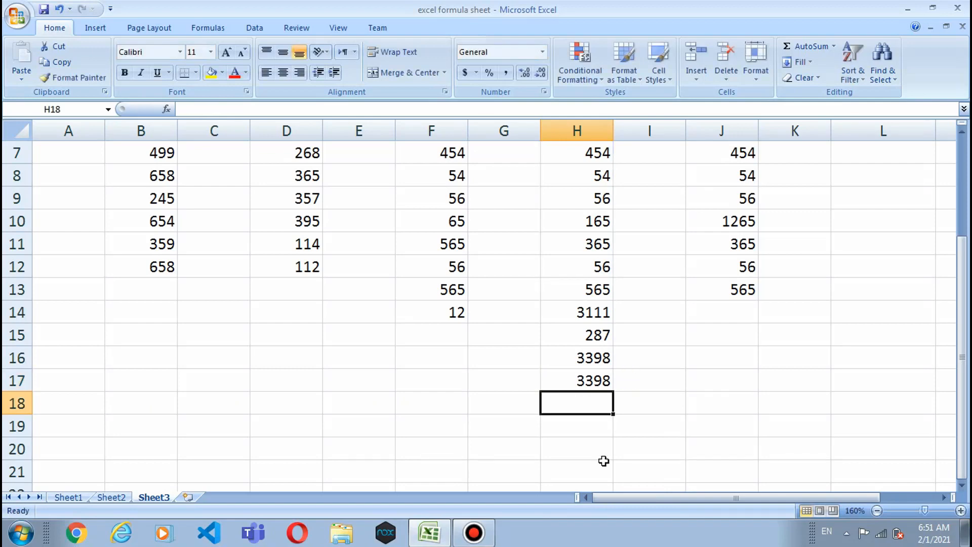
pyautogui.scroll(1, 602, 459)
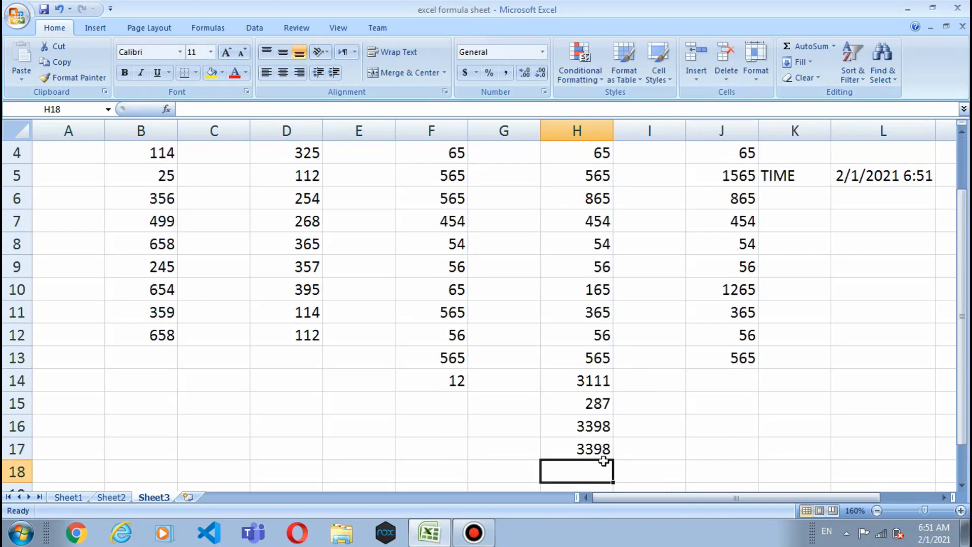
pyautogui.click(579, 381)
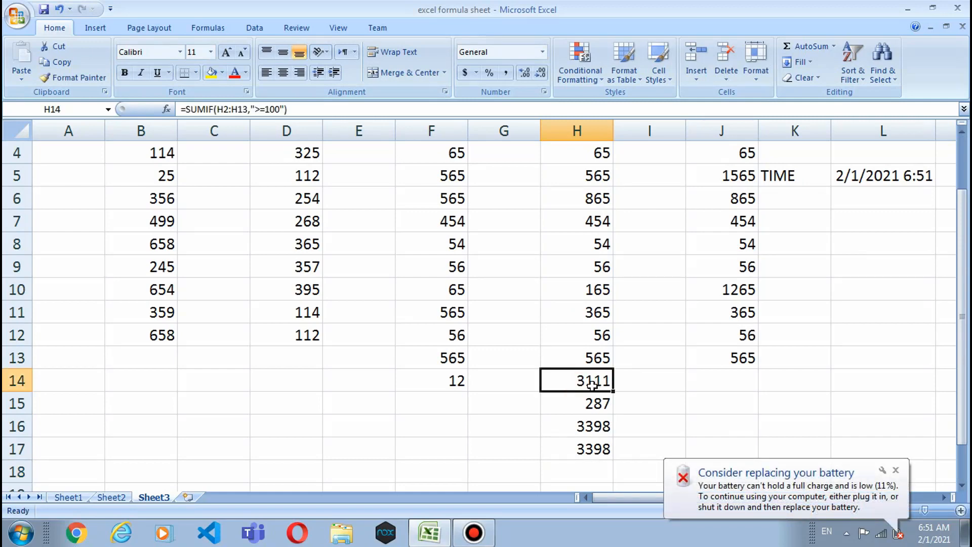
pyautogui.click(591, 402)
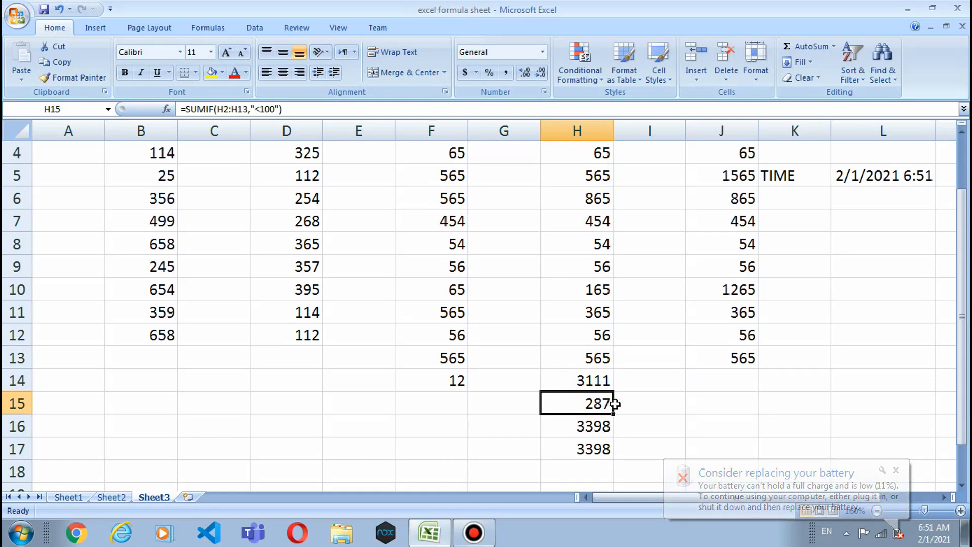
pyautogui.click(720, 385)
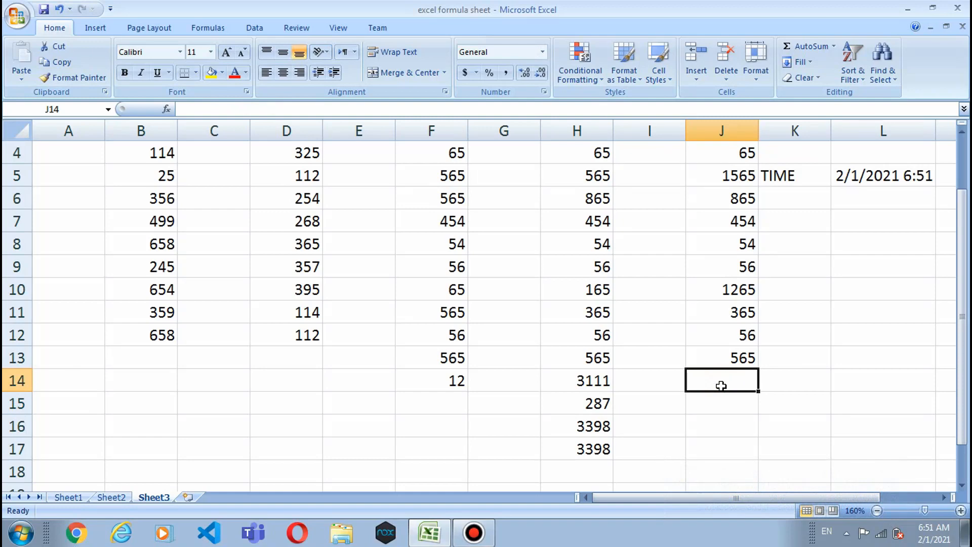
# Step: Enter =countif(j2:j13,">1000") in J14, returning a count of 2
pyautogui.write('=')
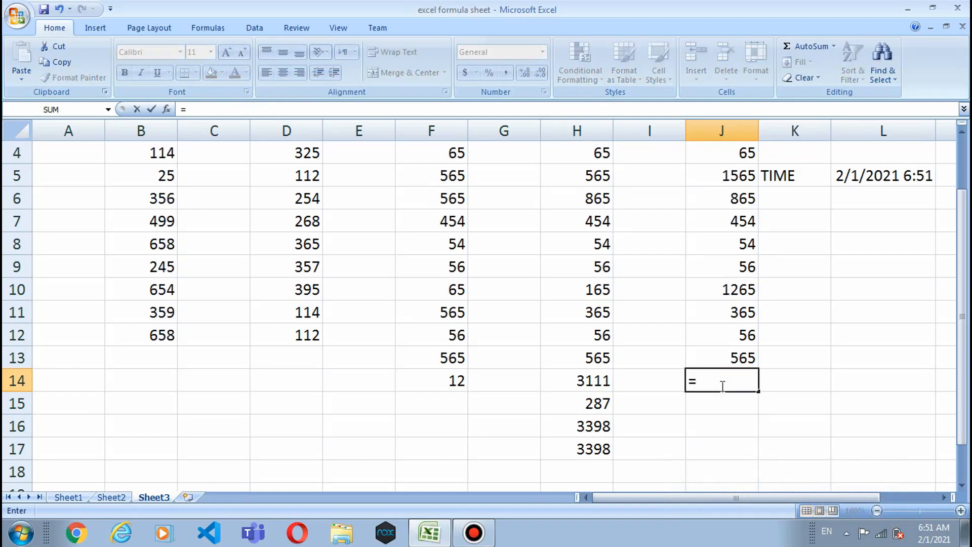
pyautogui.write('counf')
pyautogui.press('BackSpace')
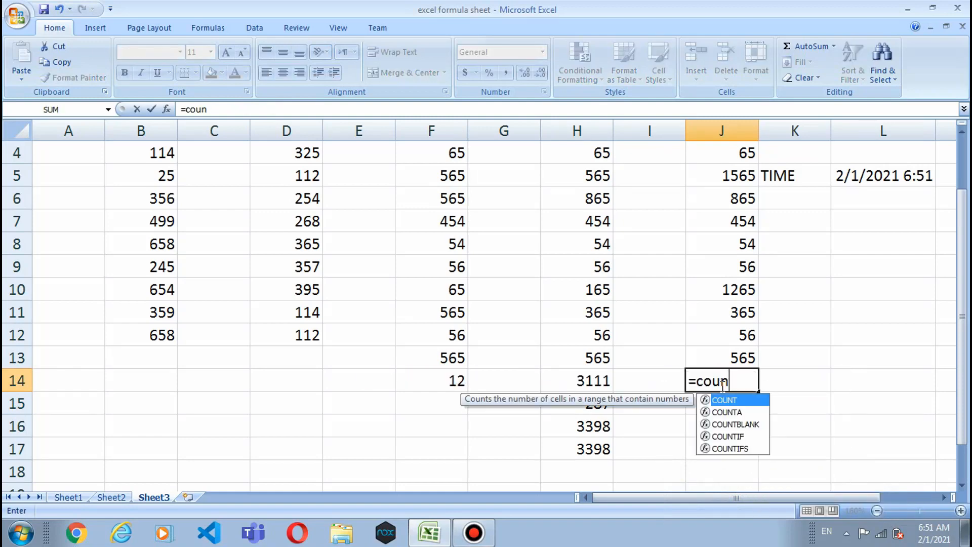
pyautogui.write('tif')
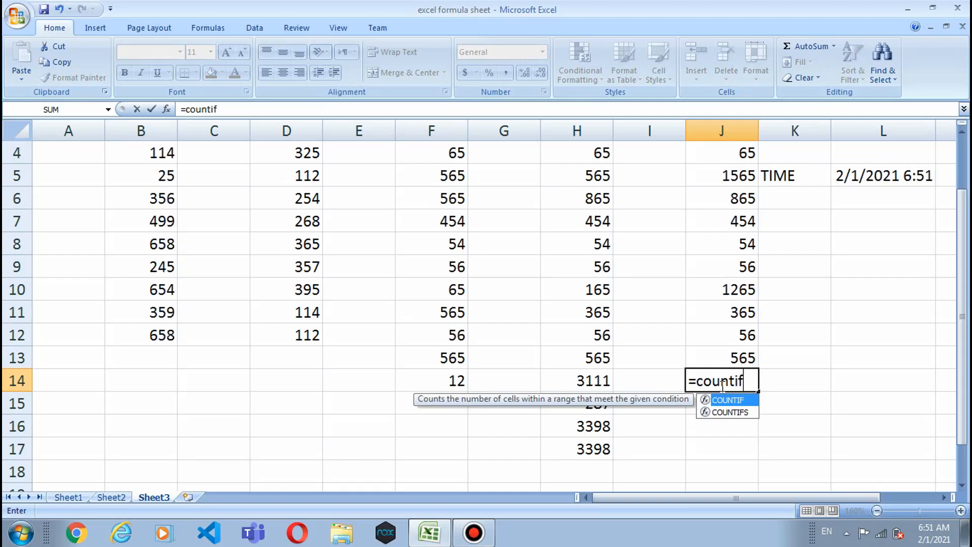
pyautogui.write('(')
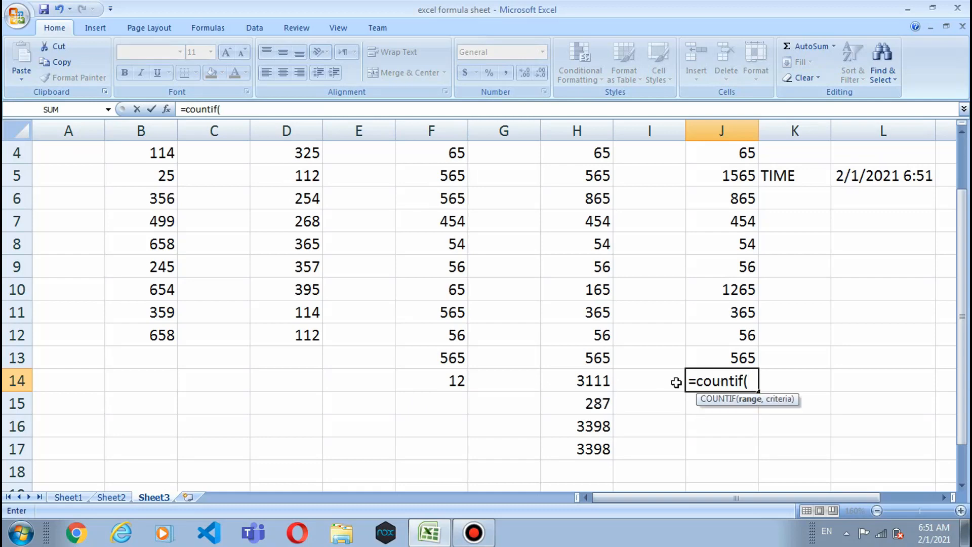
pyautogui.write('j2:j13')
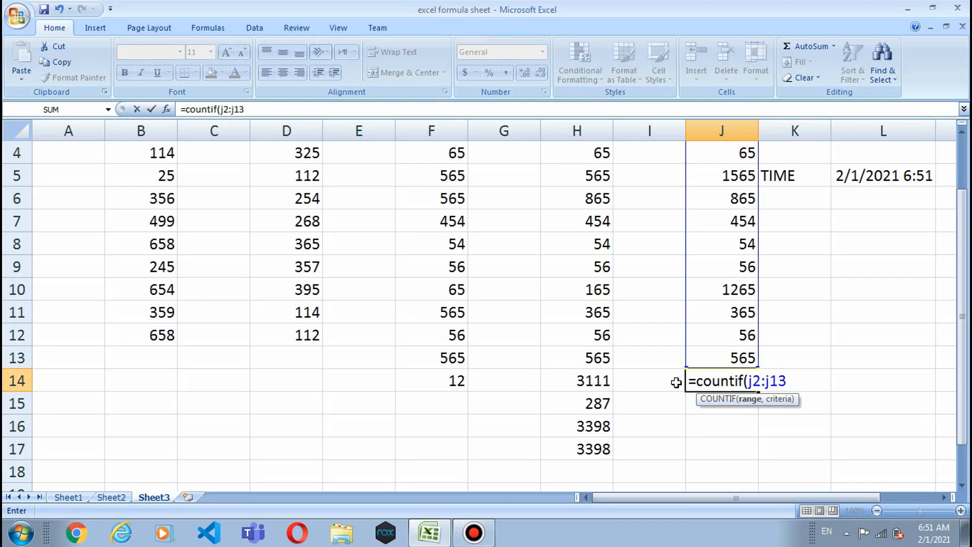
pyautogui.write(',">')
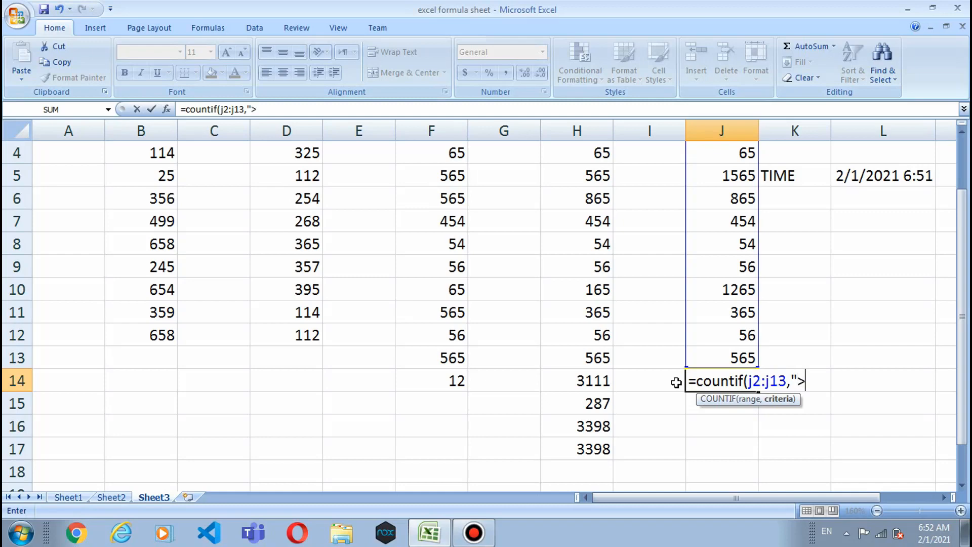
pyautogui.write('1000')
pyautogui.write('")')
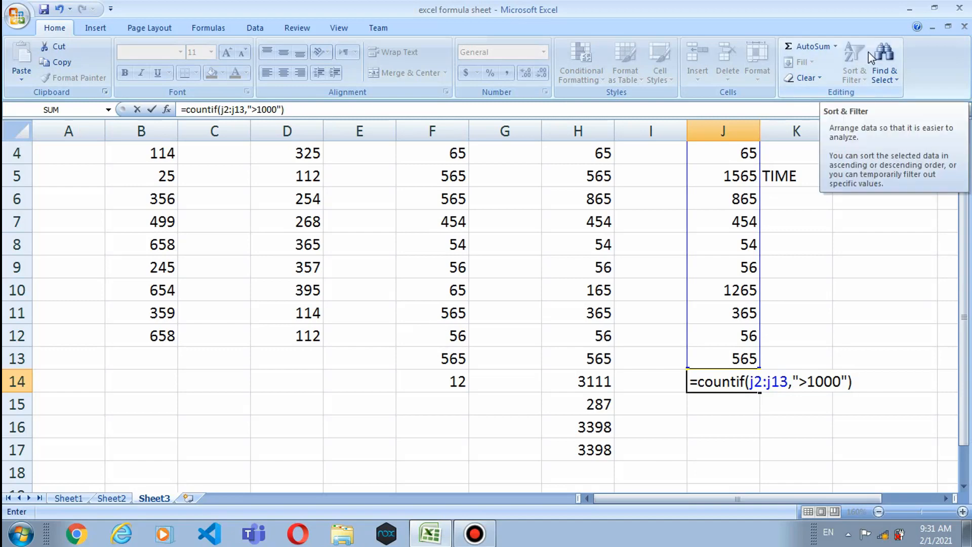
pyautogui.press('Return')
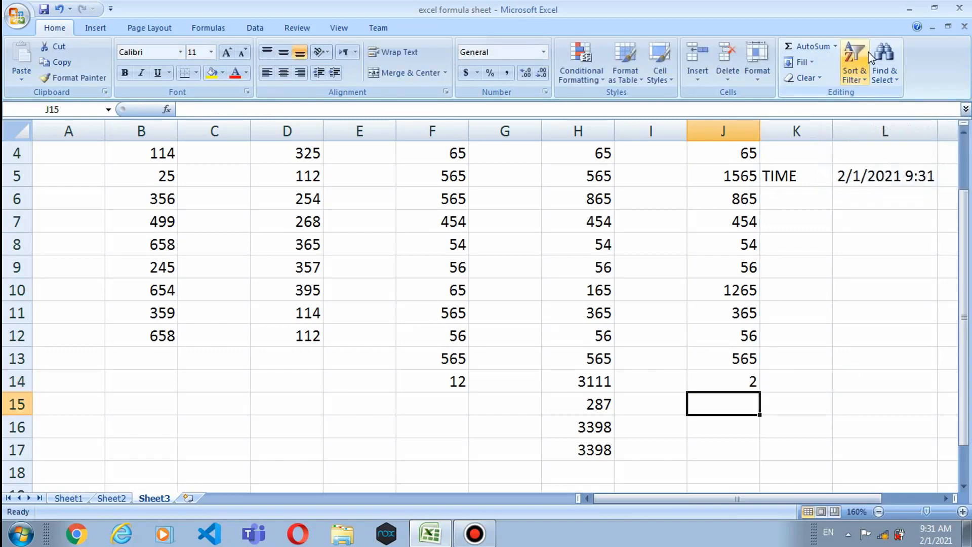
pyautogui.scroll(1, 825, 182)
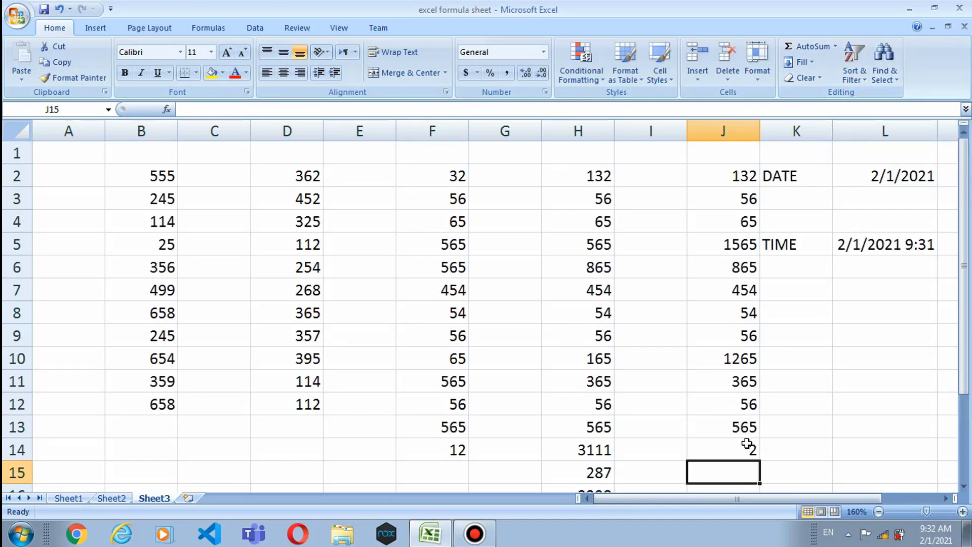
# Step: Inspect the COUNTIF formula in J14, then open H14's =SUMIF(H2:H13,">=100") for viewing
pyautogui.click(720, 450)
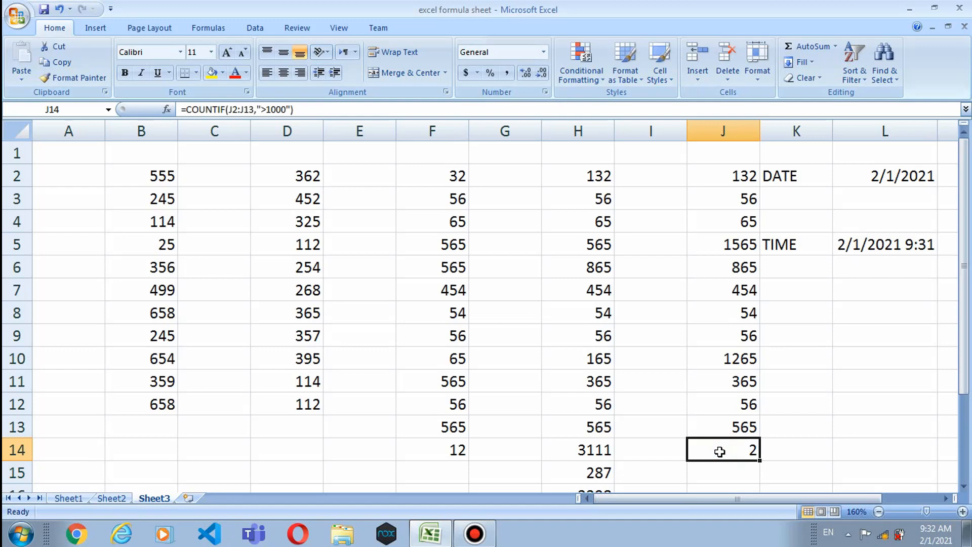
pyautogui.doubleClick(745, 452)
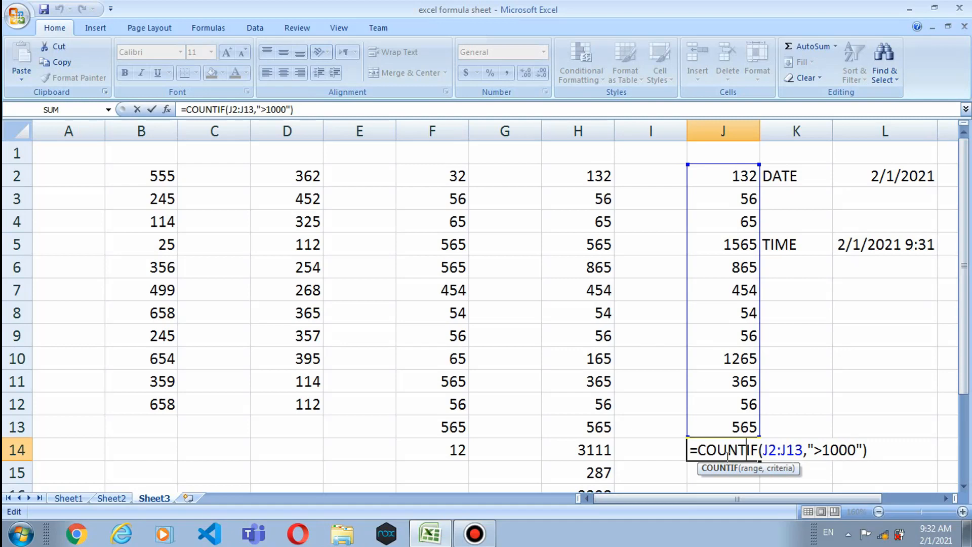
pyautogui.scroll(-1, 896, 418)
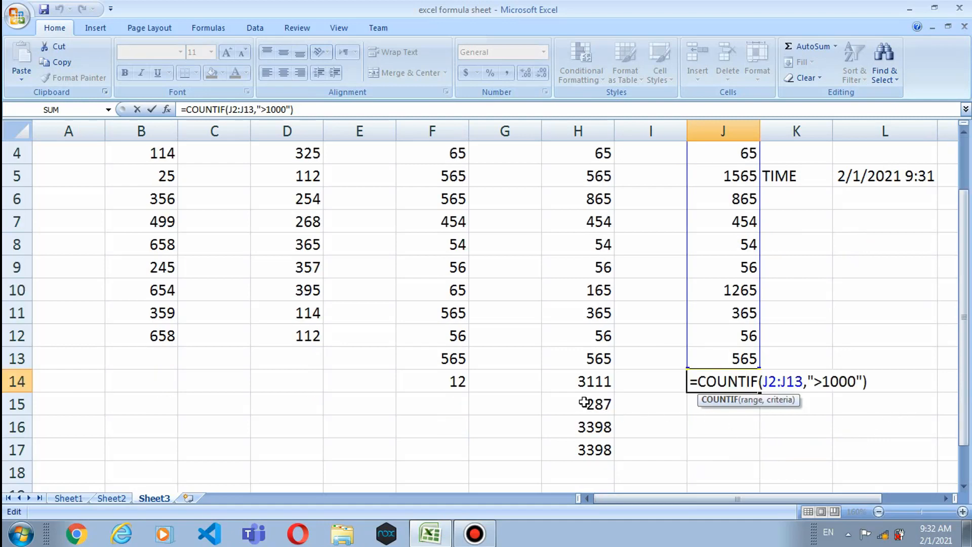
pyautogui.click(576, 384)
pyautogui.doubleClick(581, 385)
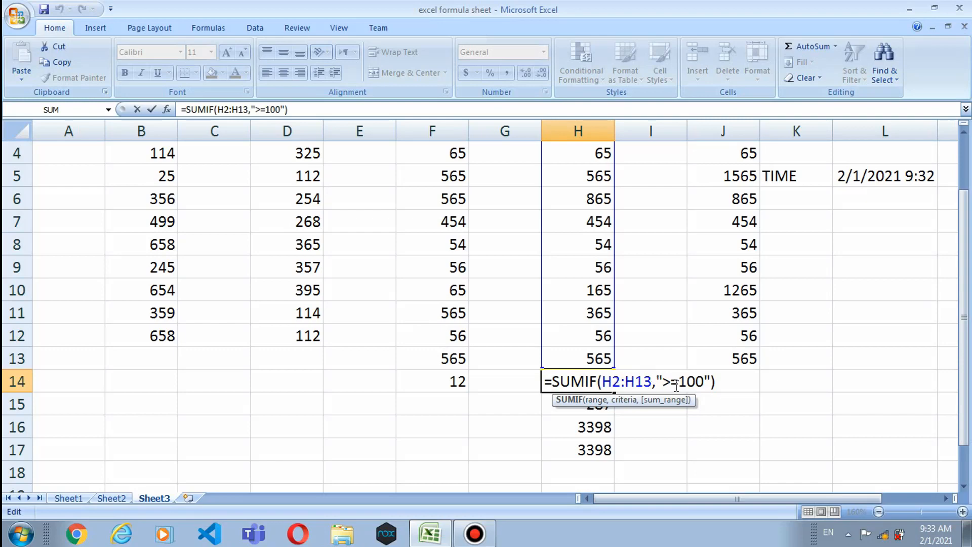
# Step: Open H15's below-100 SUMIF for editing, leaving its range reading J16H2:H13
pyautogui.click(668, 416)
pyautogui.doubleClick(600, 404)
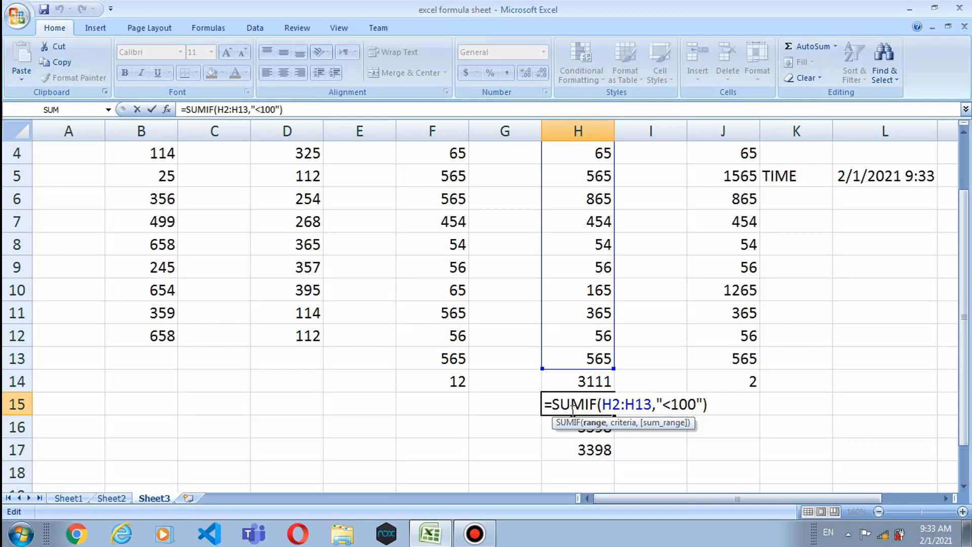
pyautogui.click(698, 436)
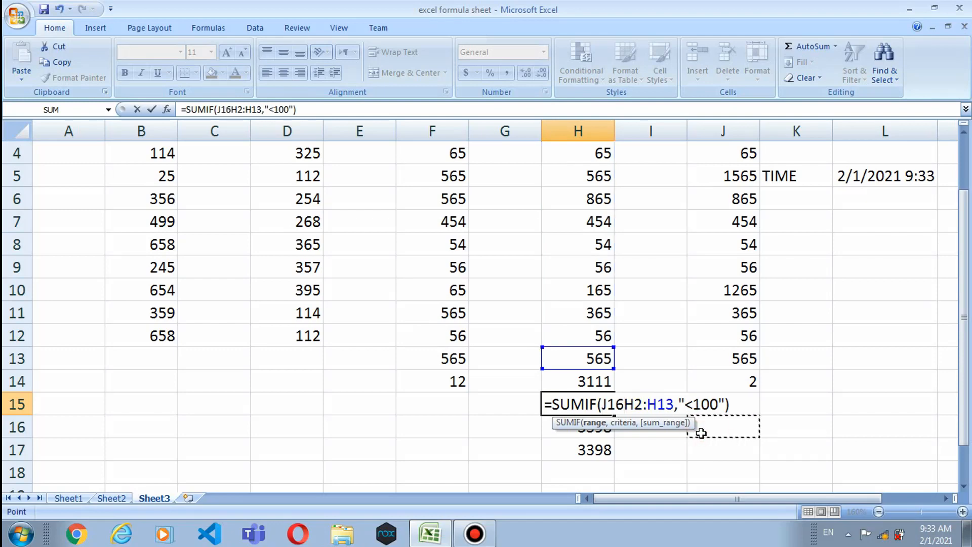
pyautogui.scroll(1, 759, 427)
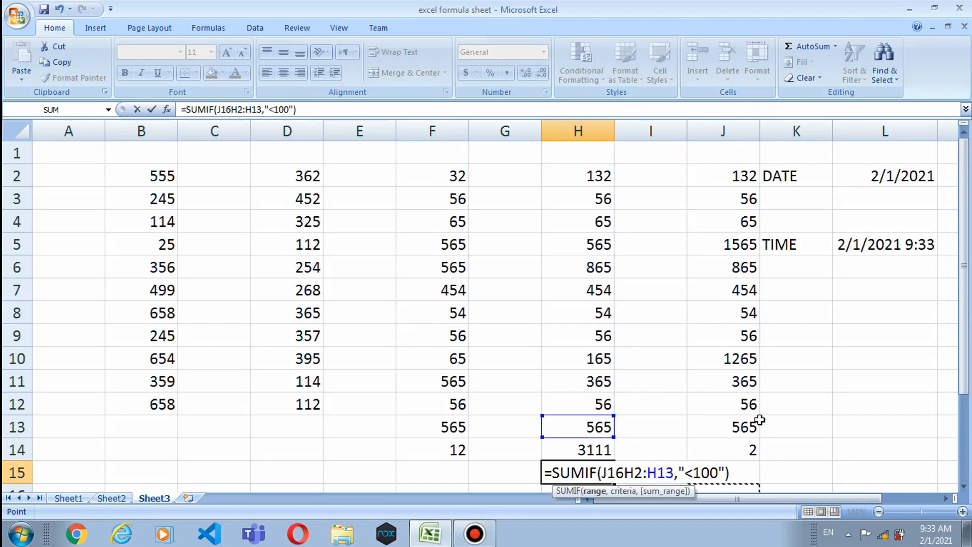